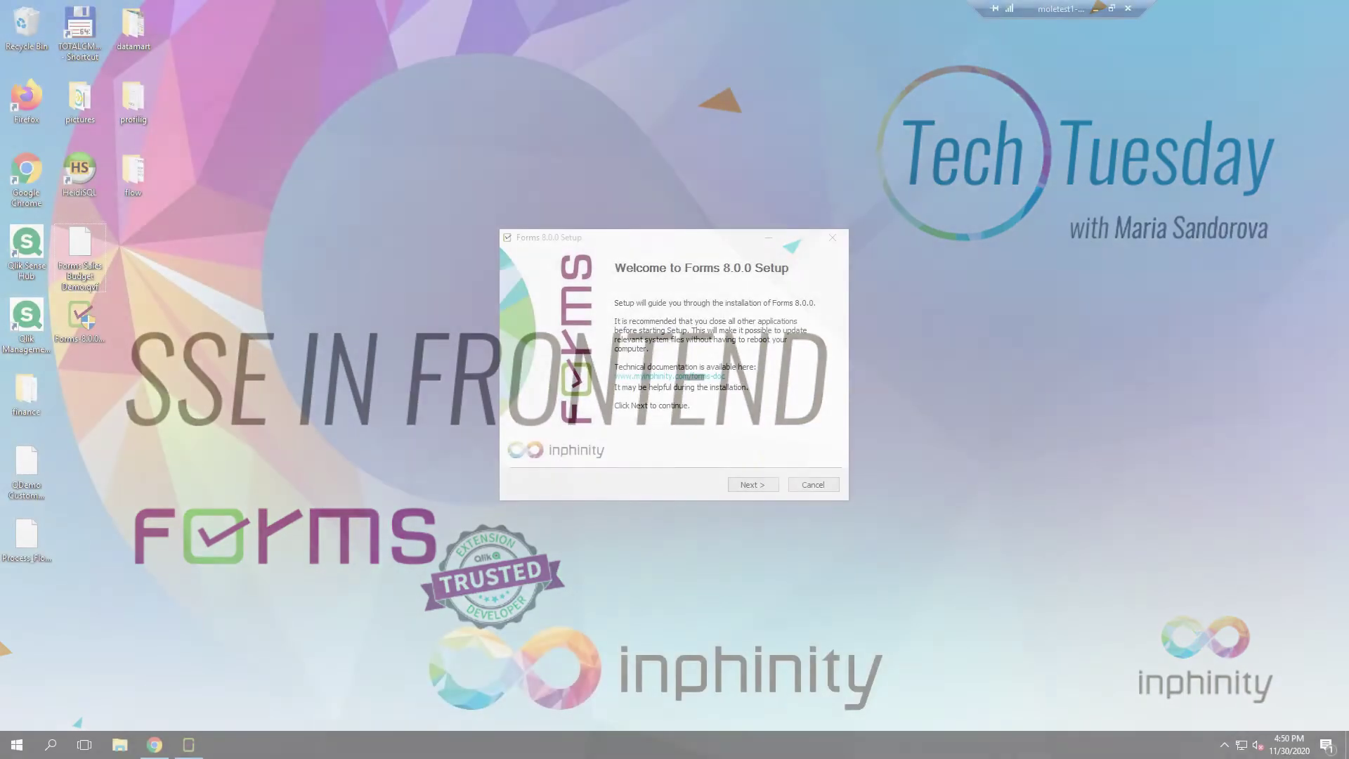
Proceed through the Forms 8.0.0 setup, accepting the license agreement and keeping C:\FormsData as the data storage folder.
left_click(755, 485)
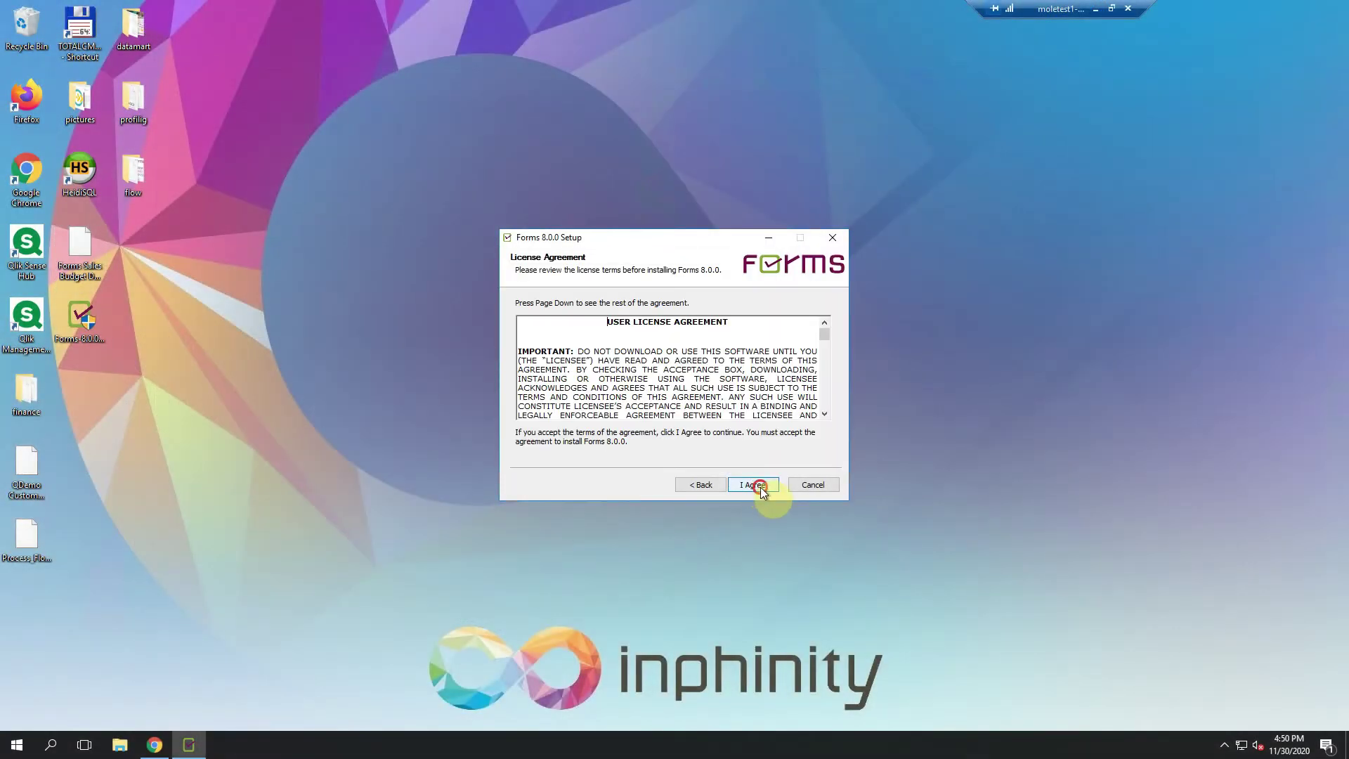
left_click(760, 487)
left_click(761, 487)
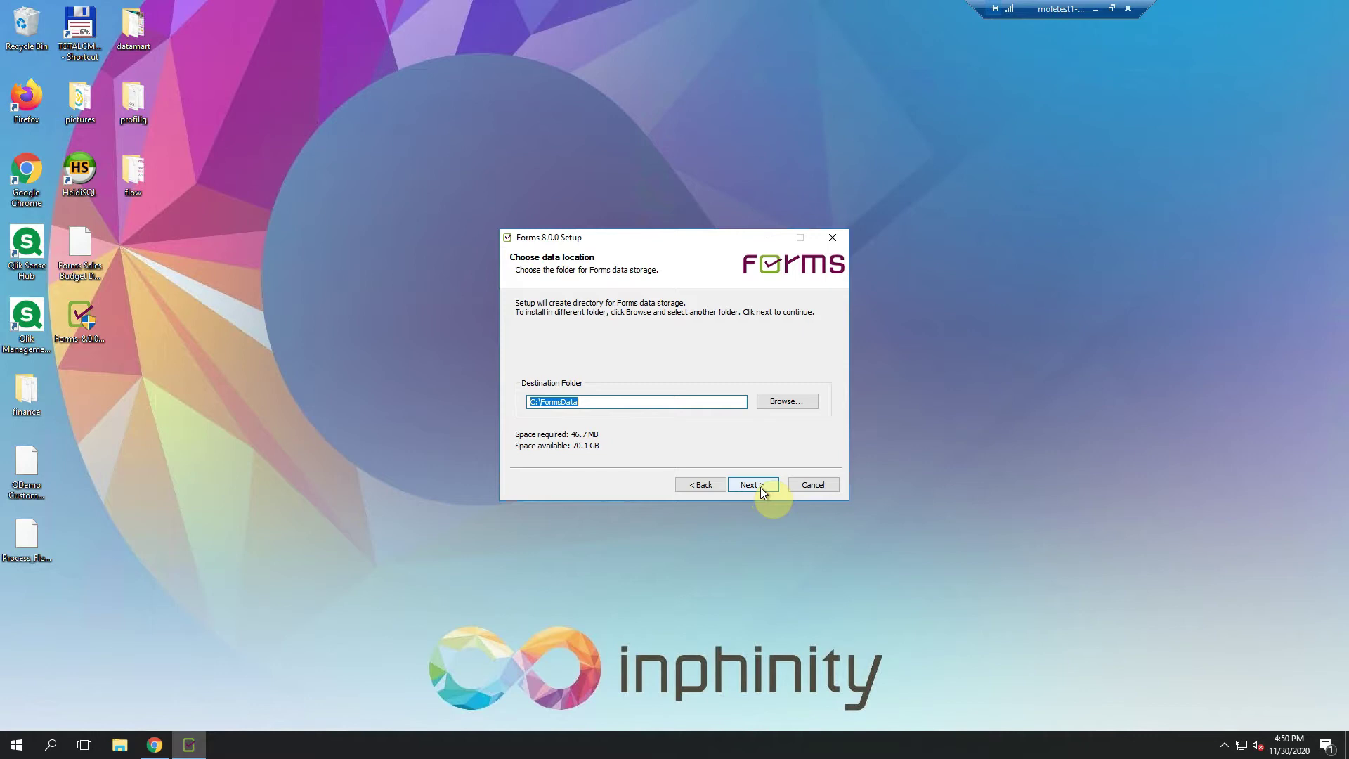
left_click(761, 487)
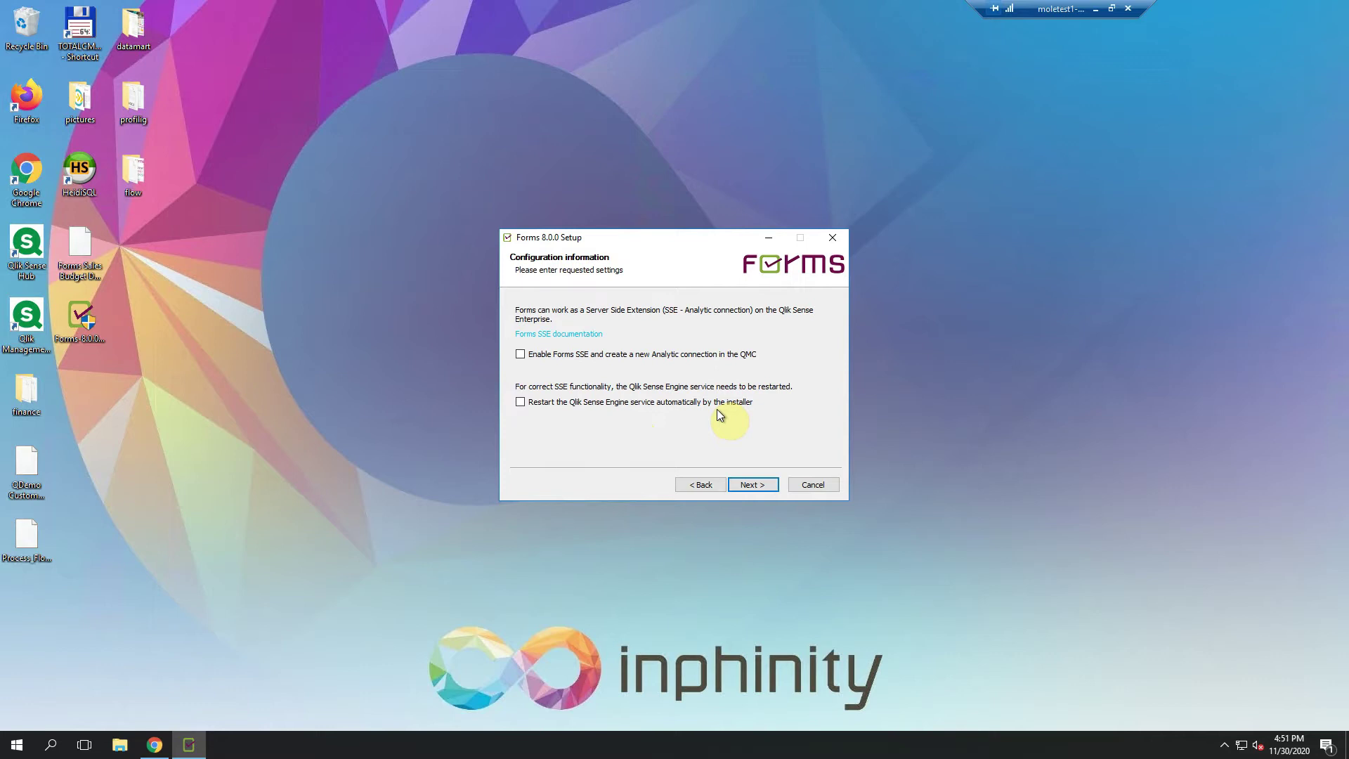
Enable Forms SSE with a new Analytic connection in the QMC, keep port 2684, and complete the Forms installation.
left_click(521, 355)
left_click(760, 484)
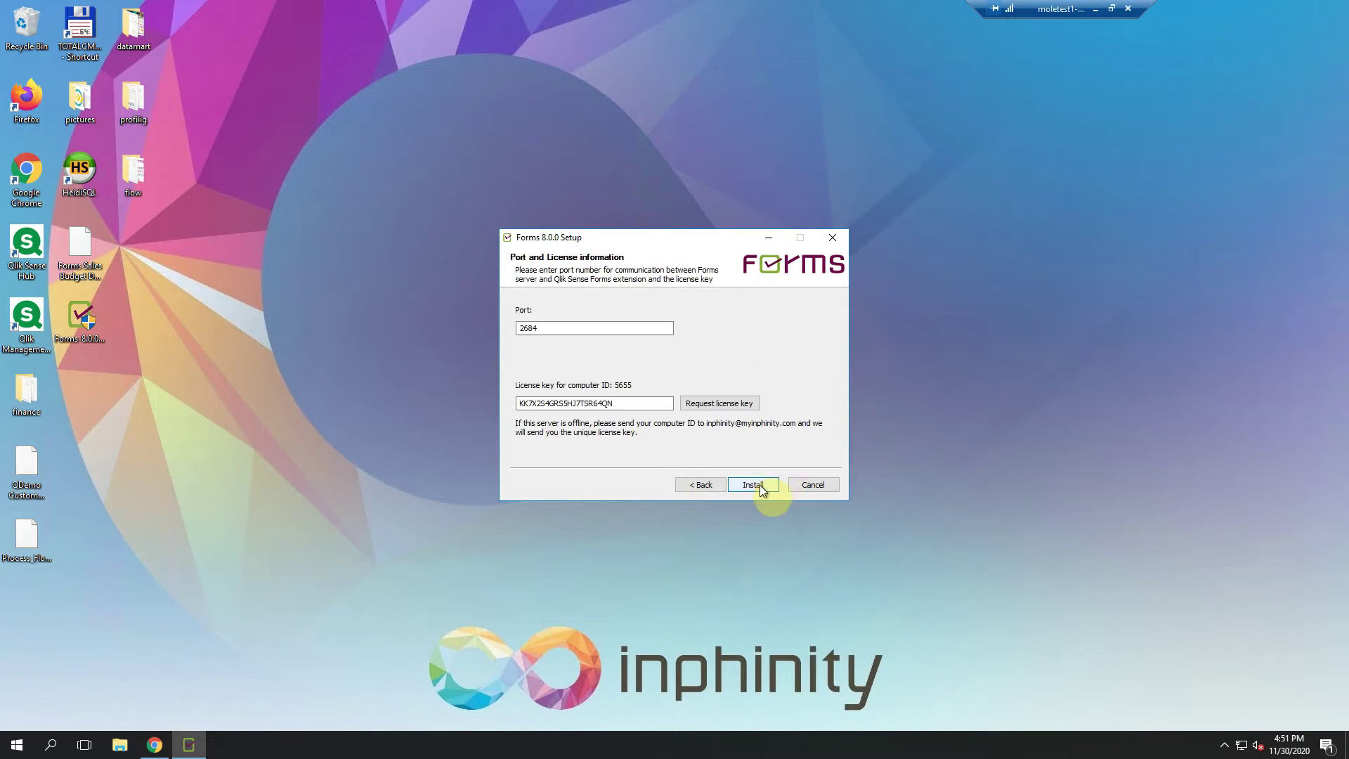
left_click(761, 485)
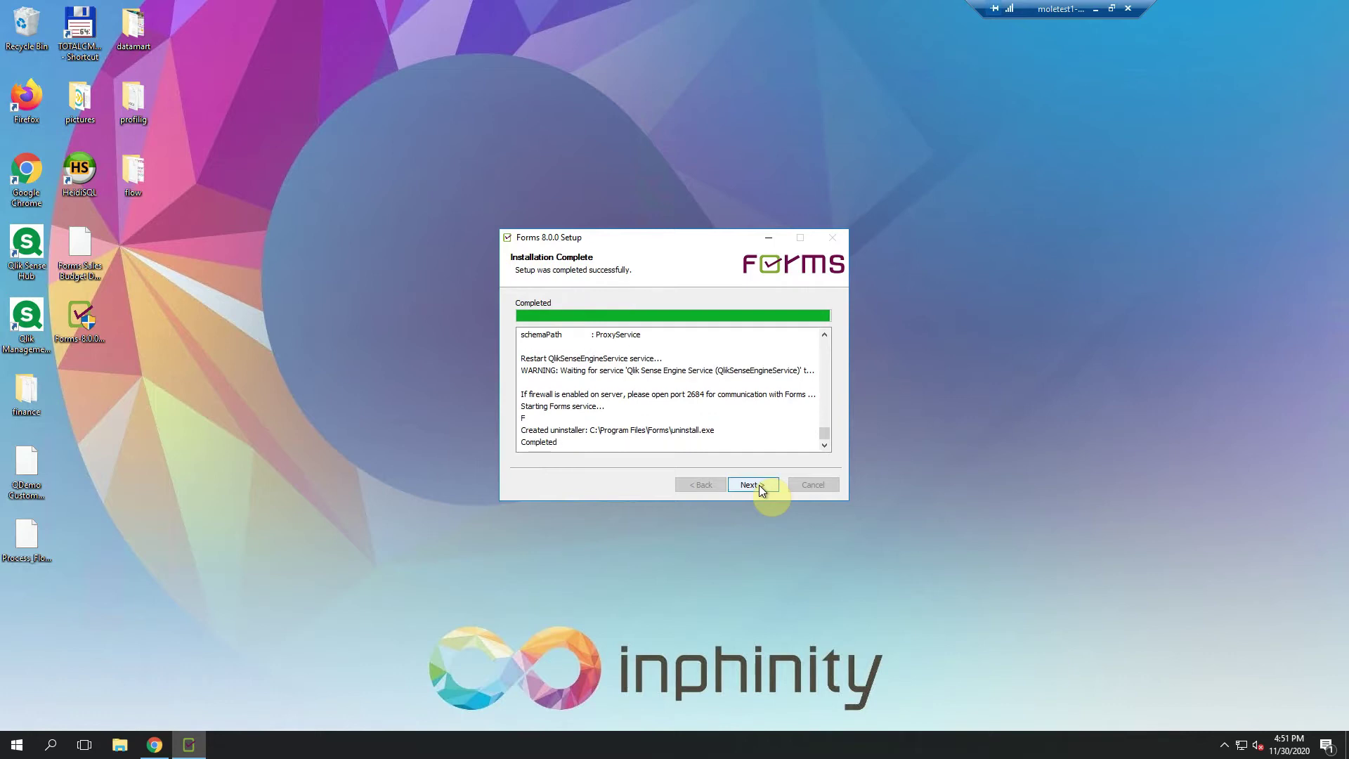
left_click(759, 485)
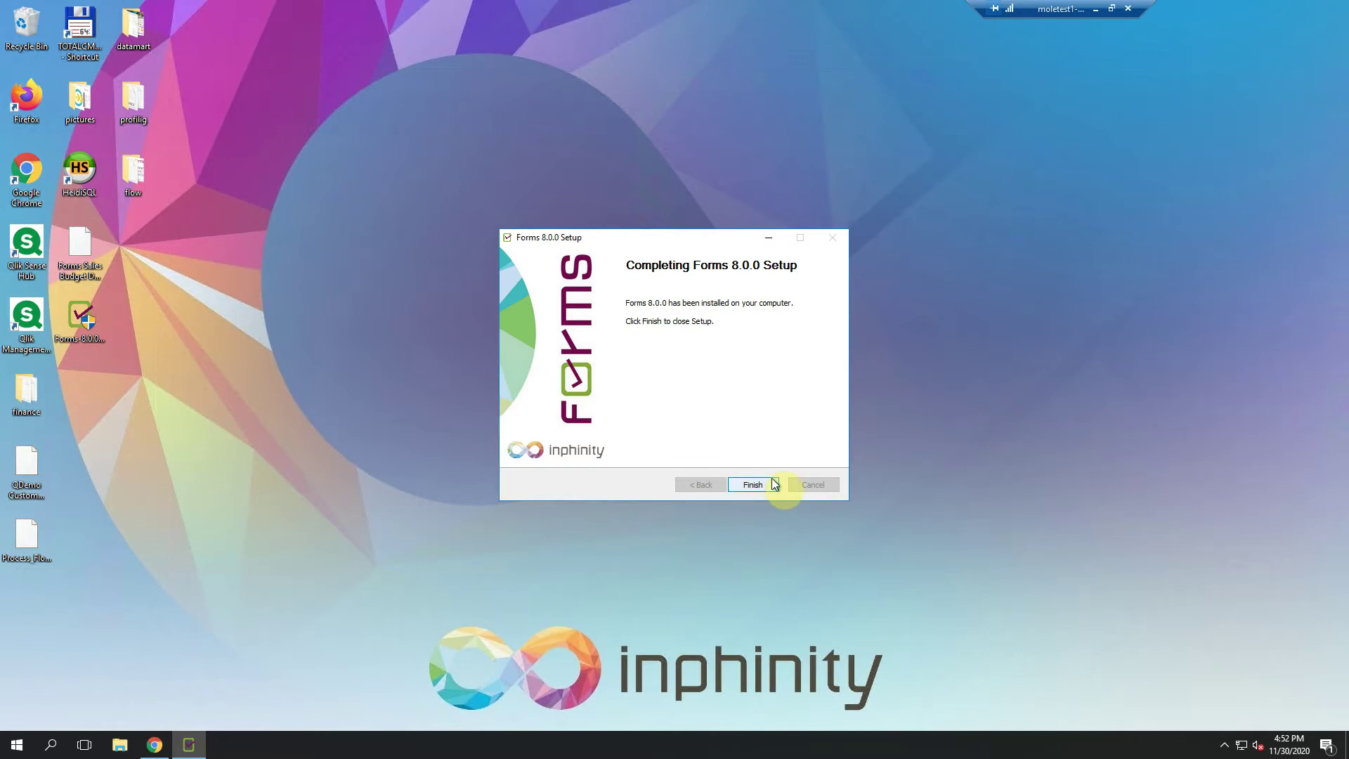
left_click(756, 487)
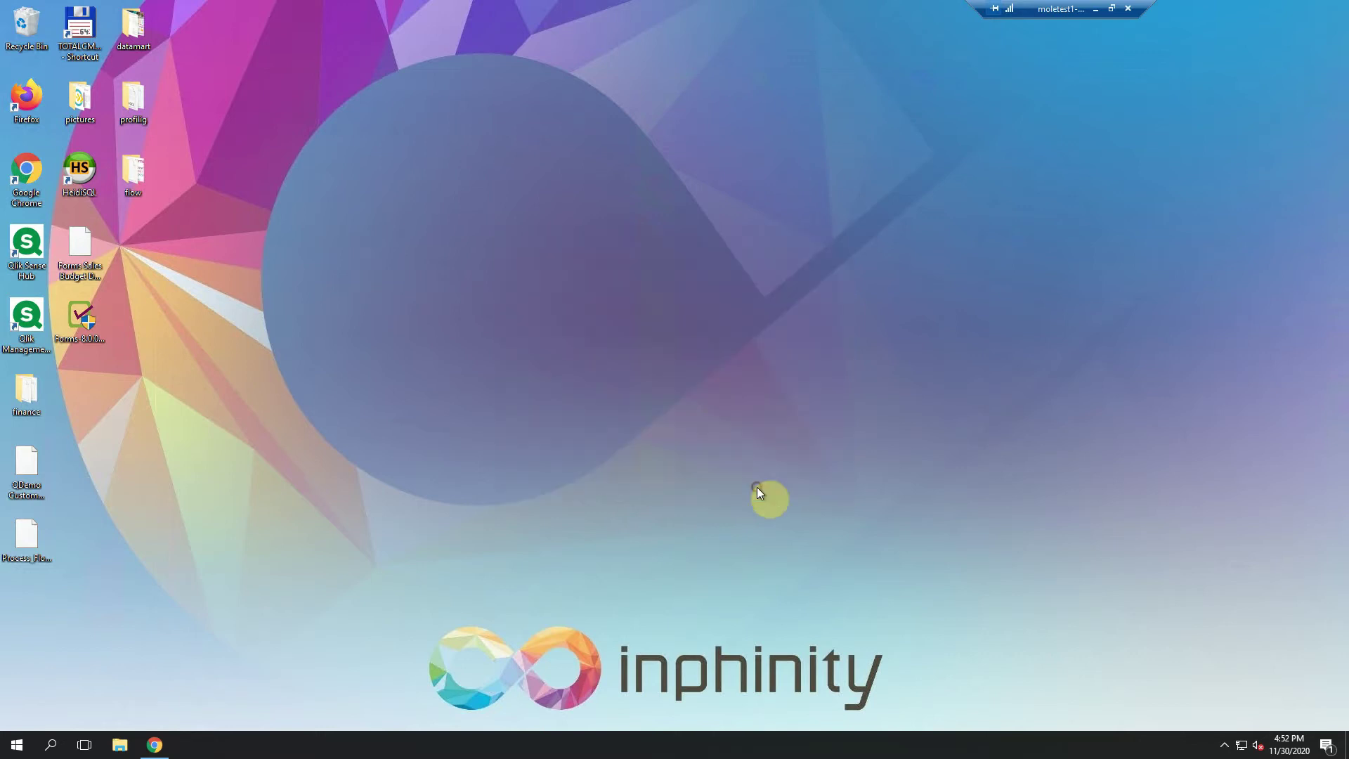
Switch to Chrome, refresh the lost Qlik Sense session, and review the Forms analytic connection's settings in the Qlik Management Console.
left_click(155, 745)
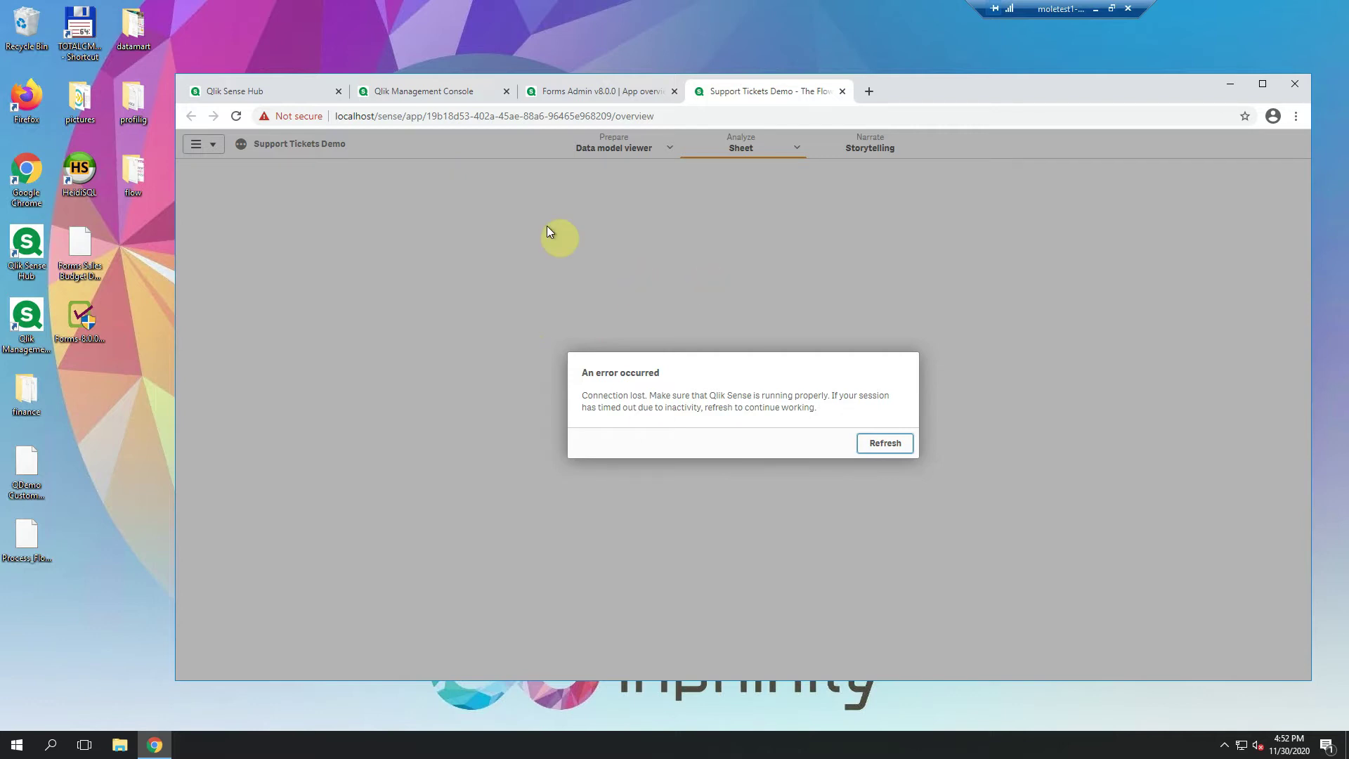
left_click(887, 444)
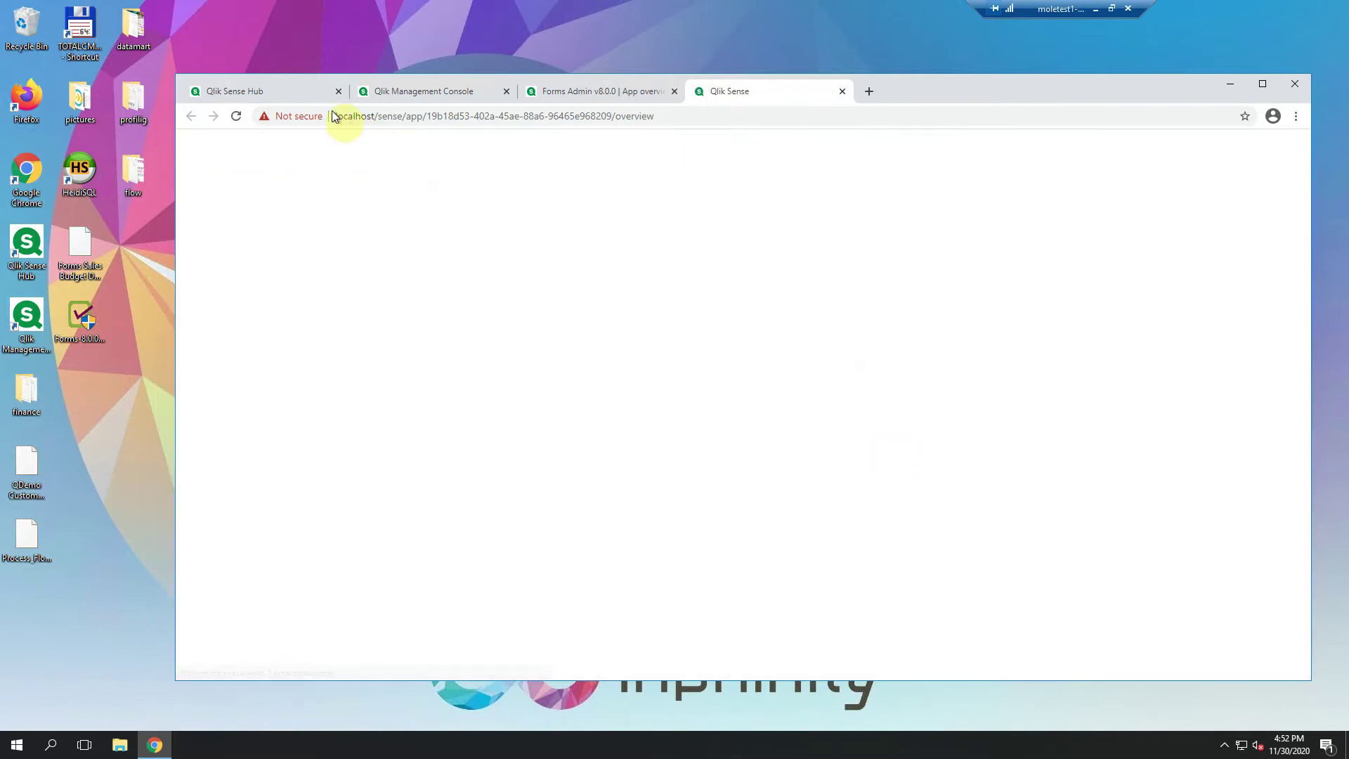
left_click(286, 90)
left_click(416, 96)
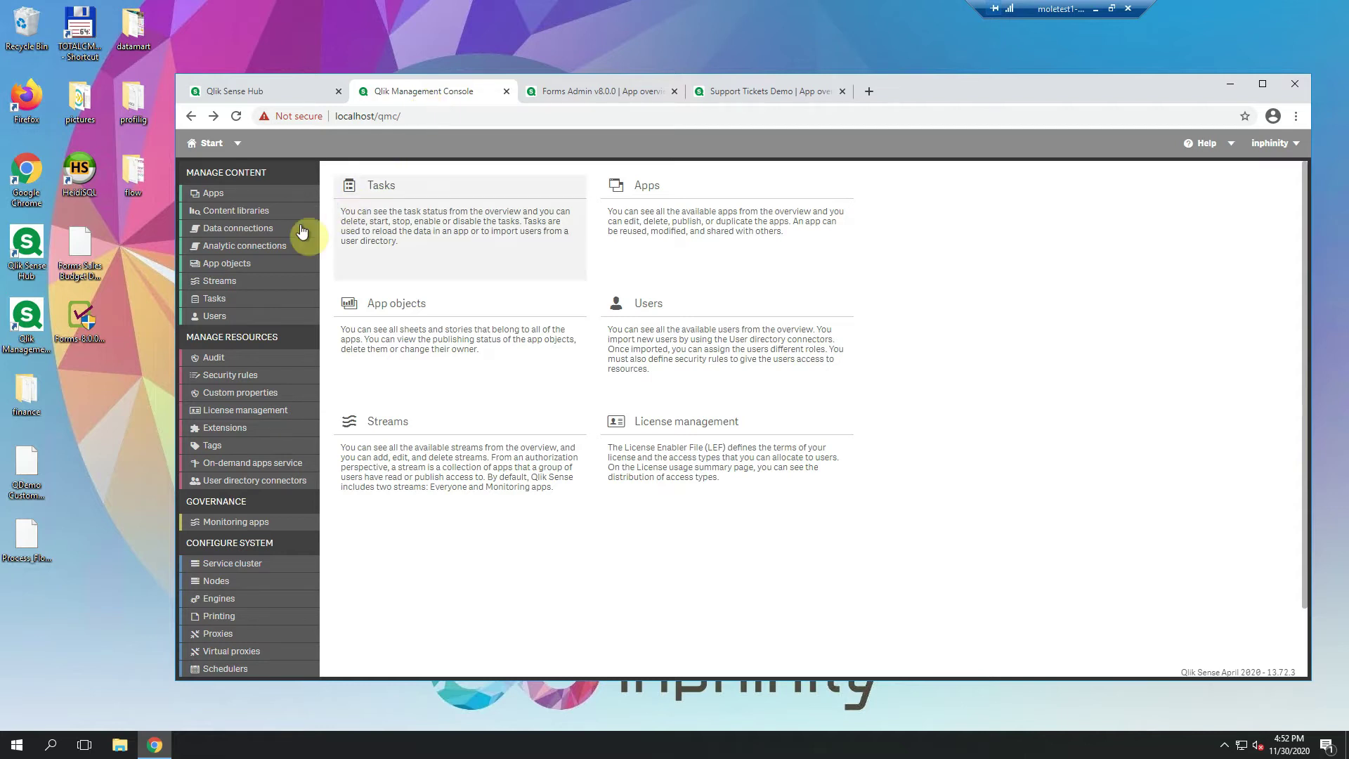
left_click(290, 245)
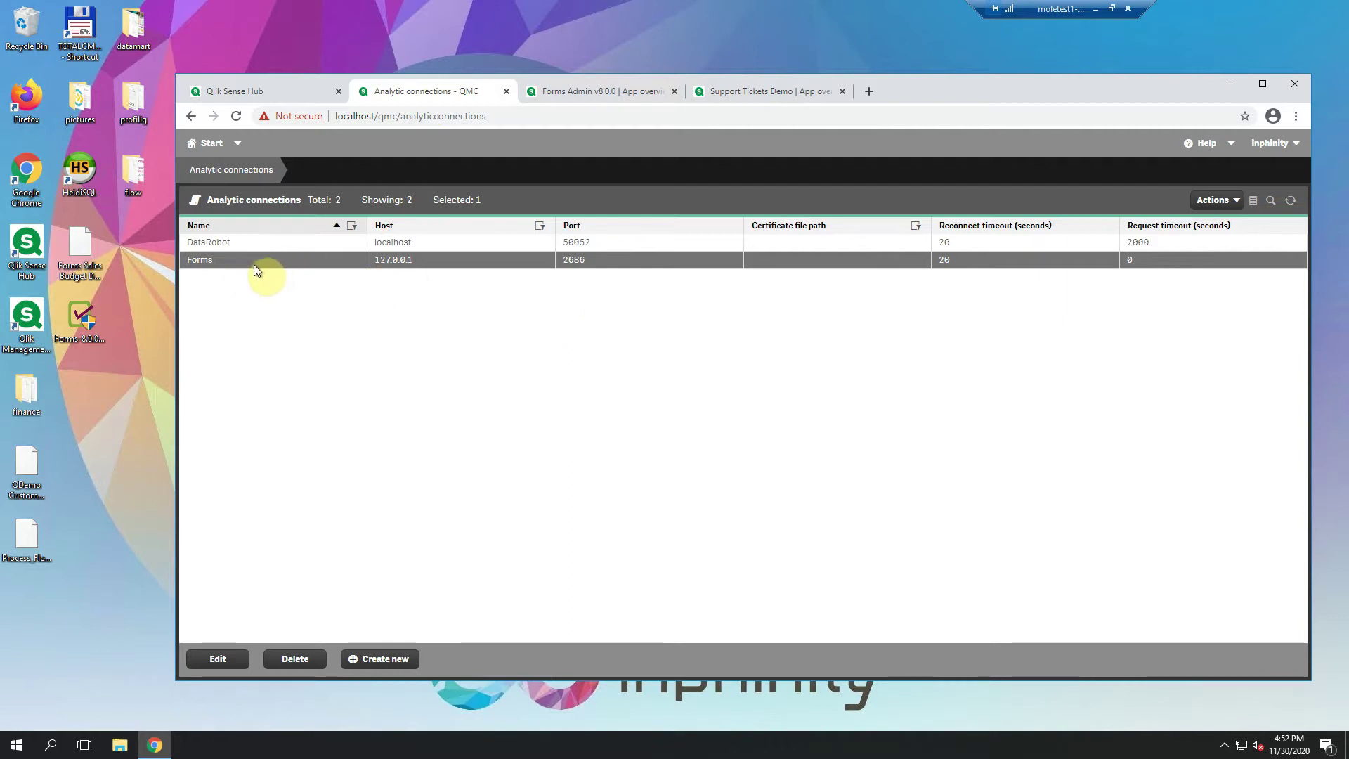
double_click(490, 260)
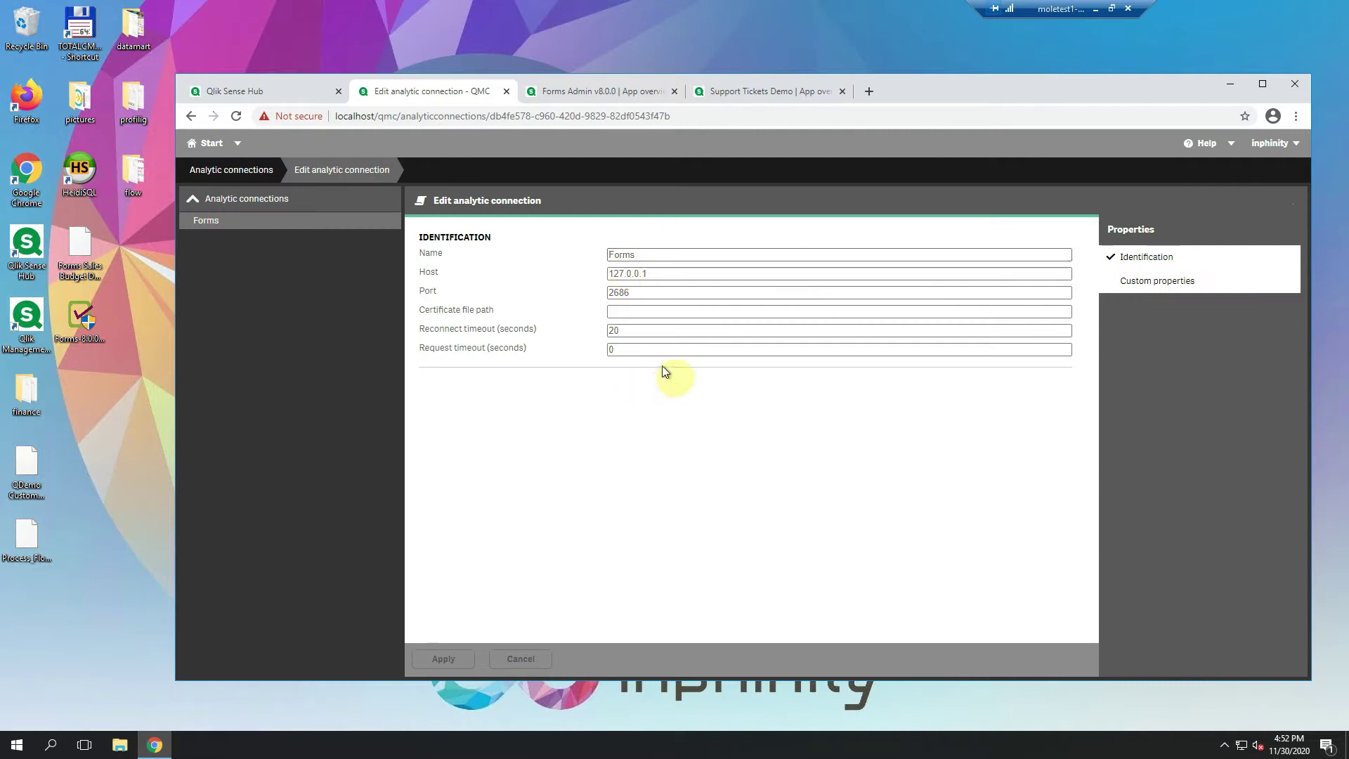
left_click(306, 202)
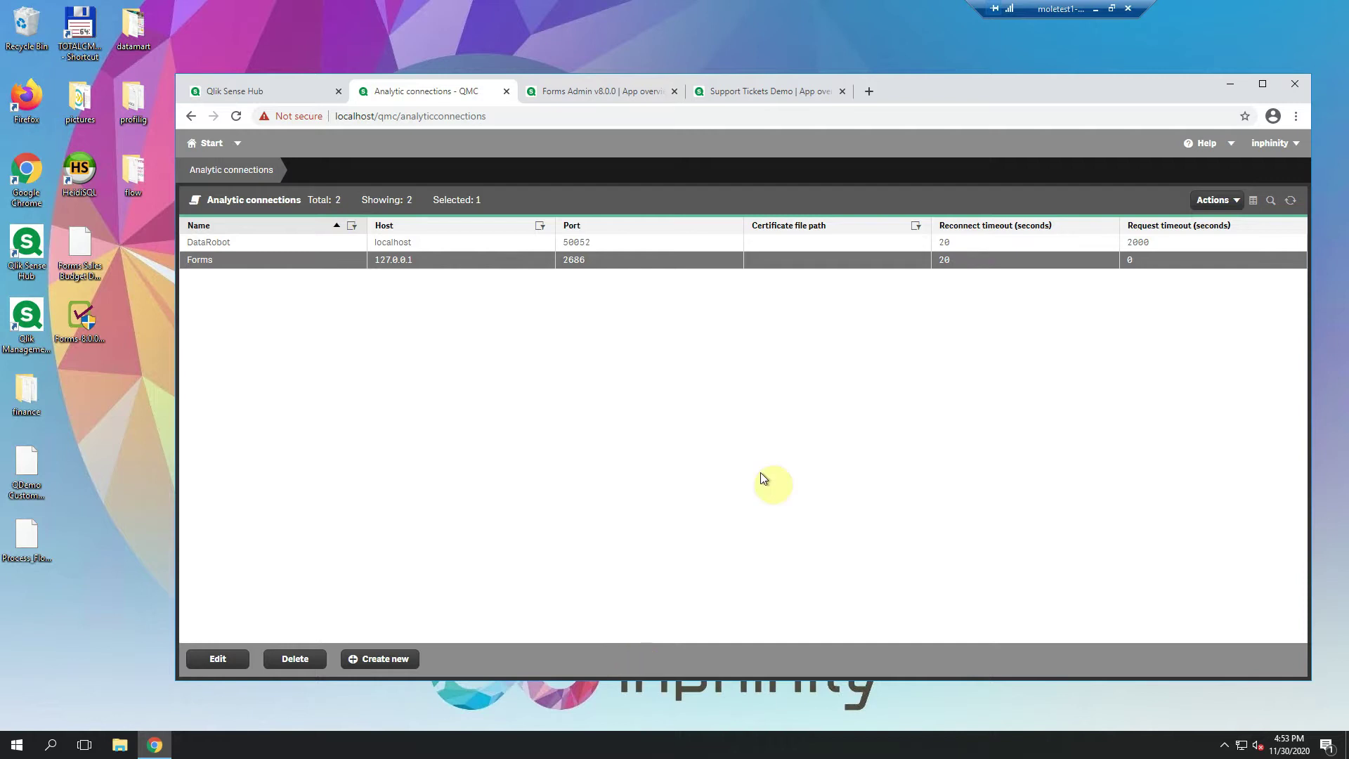
Maximize the browser and show The Flow Of Support Tickets sheet of the Support Tickets Demo in analysis mode.
double_click(932, 93)
left_click(569, 12)
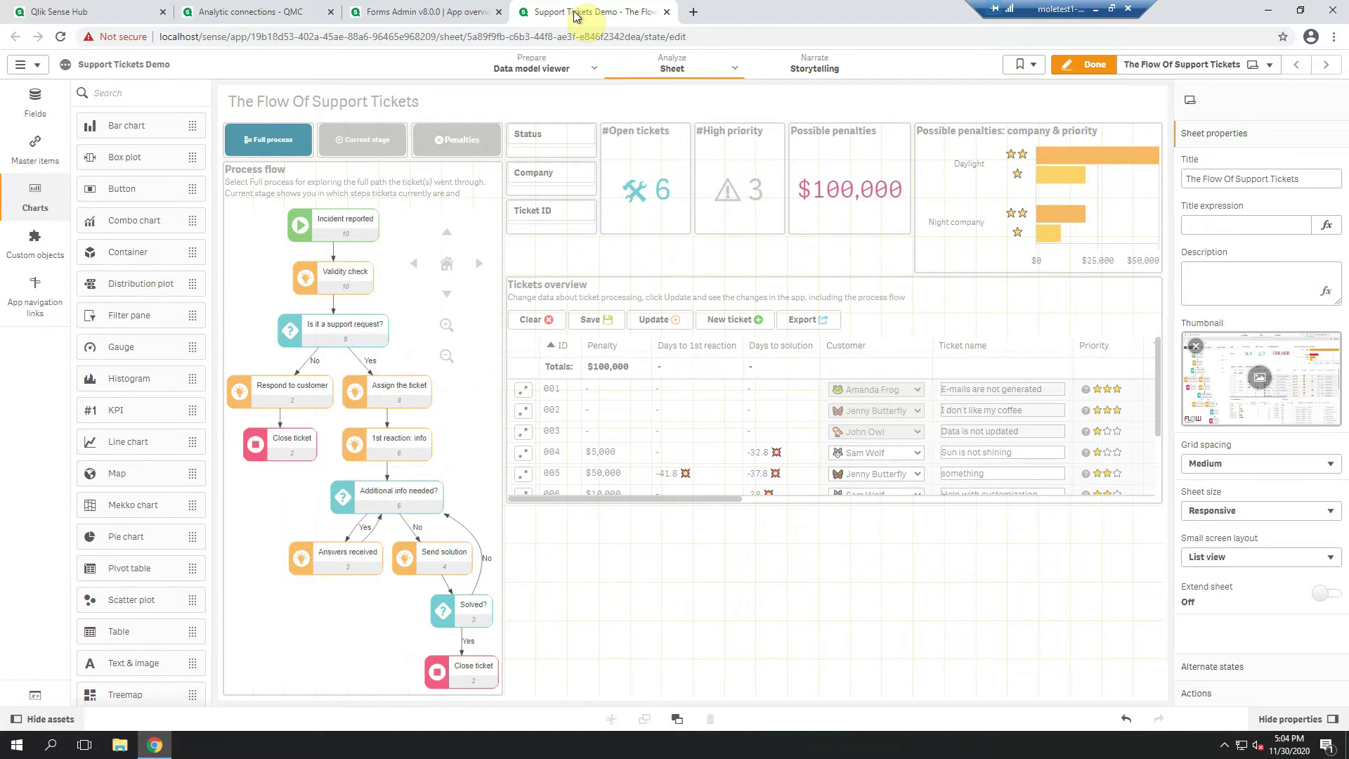
left_click(1088, 64)
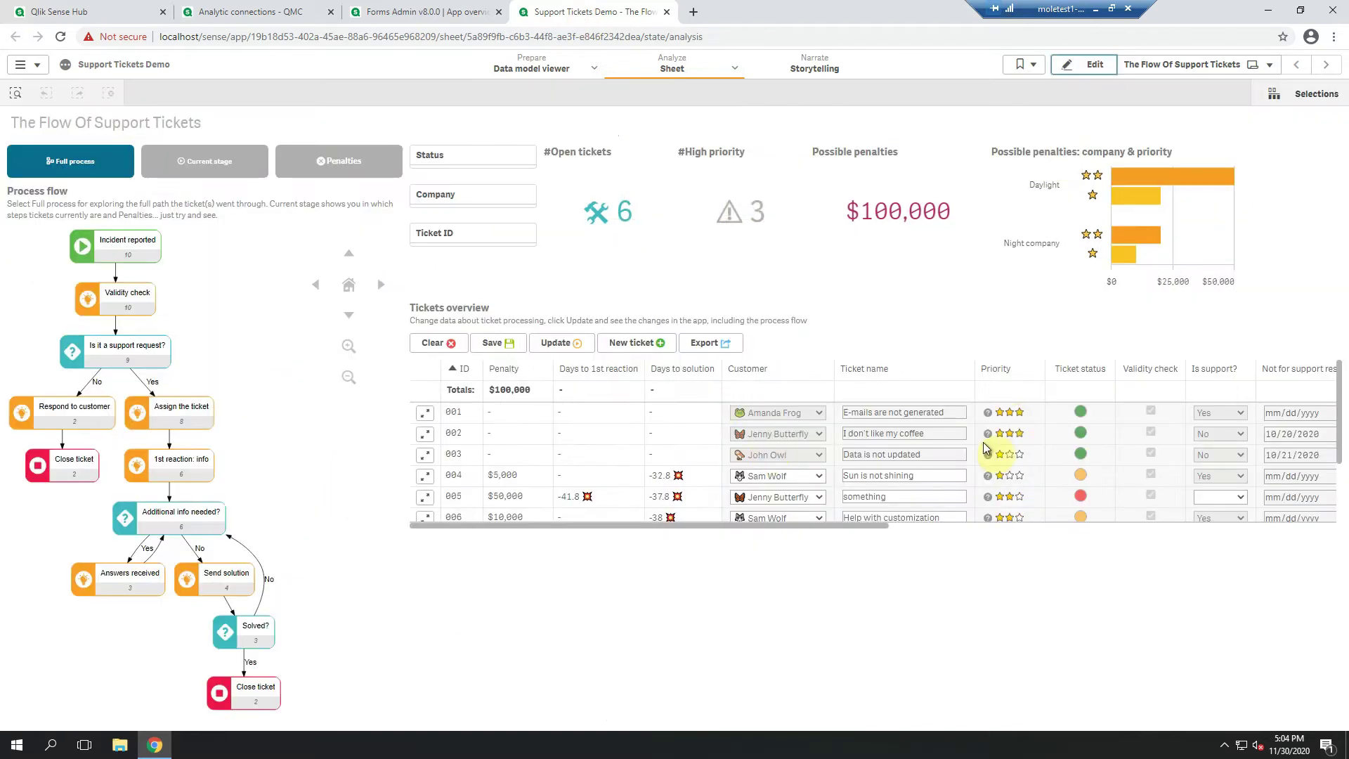
For ticket 004, choose the first listed customer, rename the ticket "Sun is not shining! :(", and save the form.
left_click(815, 475)
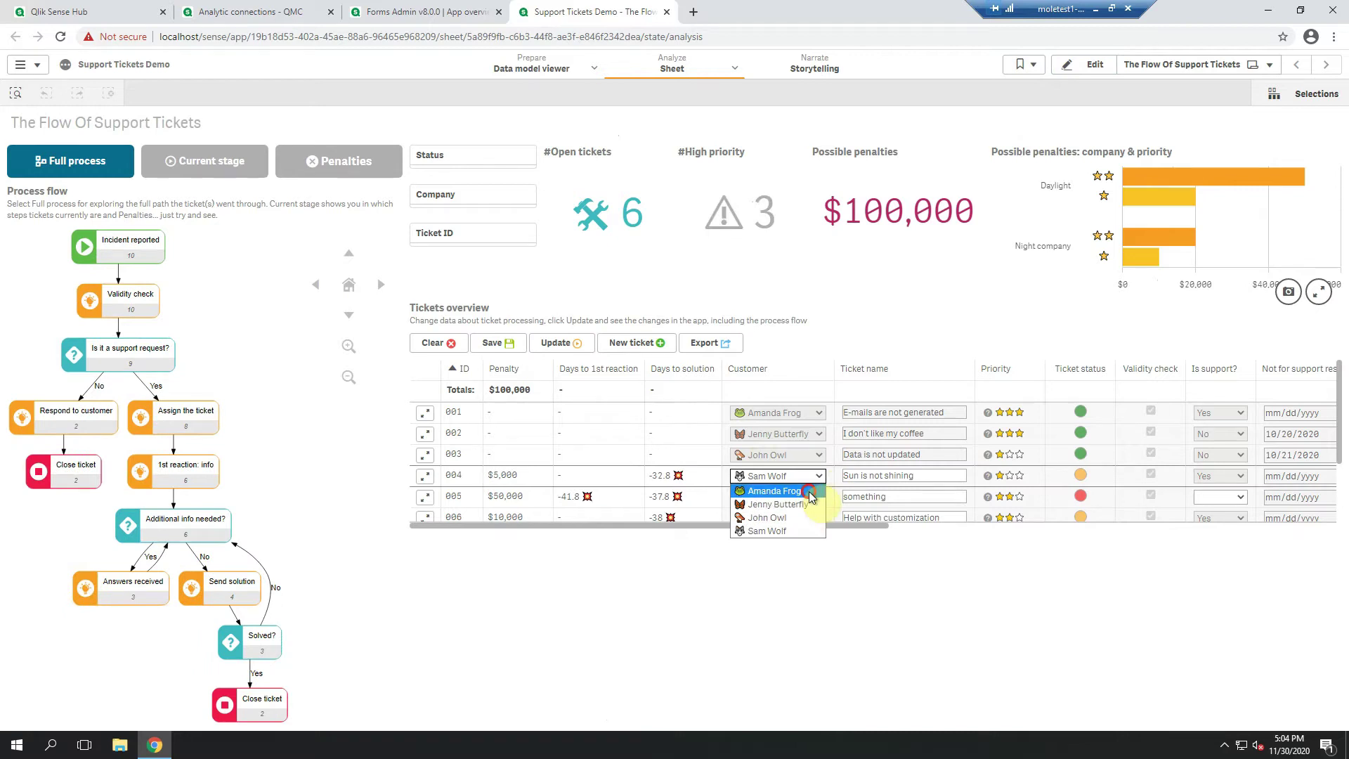
left_click(810, 492)
left_click(930, 475)
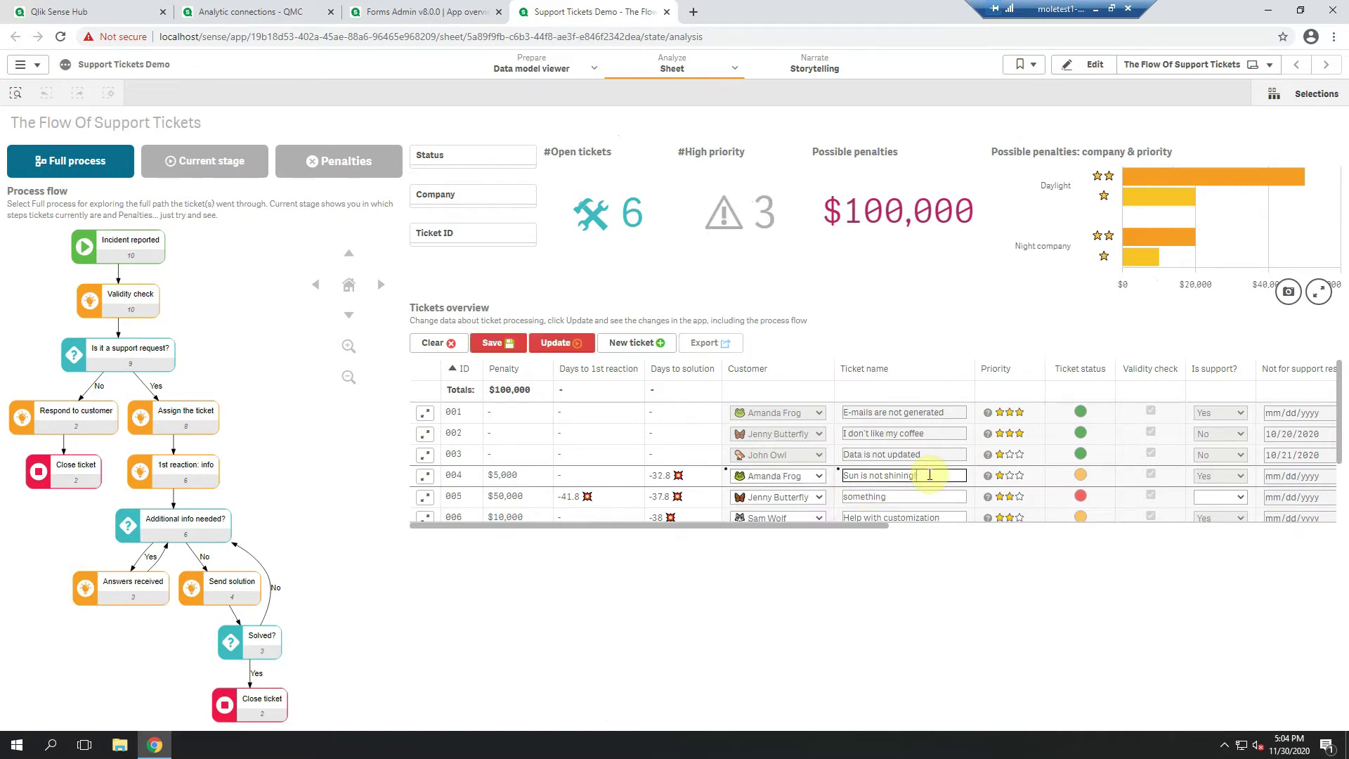
type(":(")
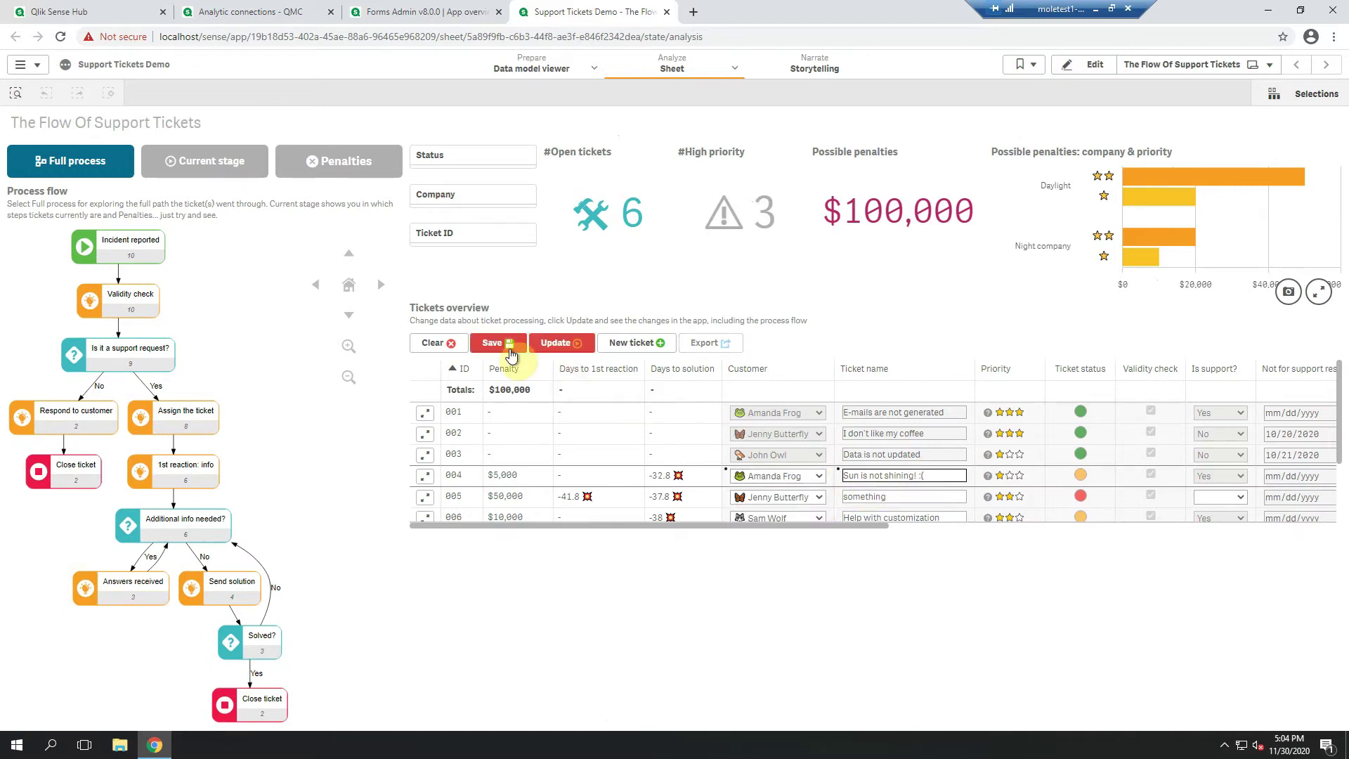
left_click(503, 346)
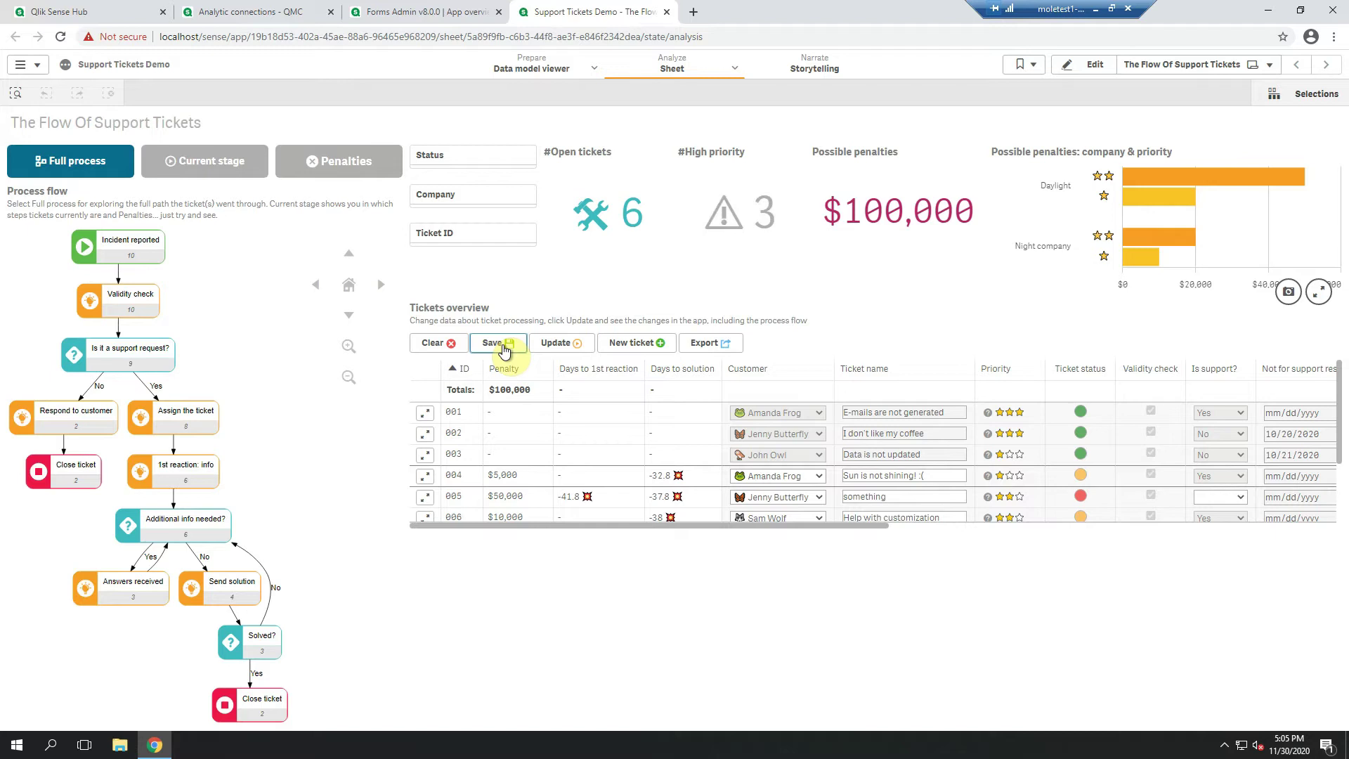
Duplicate the Tickets overview form into the empty area below it and widen the copy to the original's width.
left_click(1084, 69)
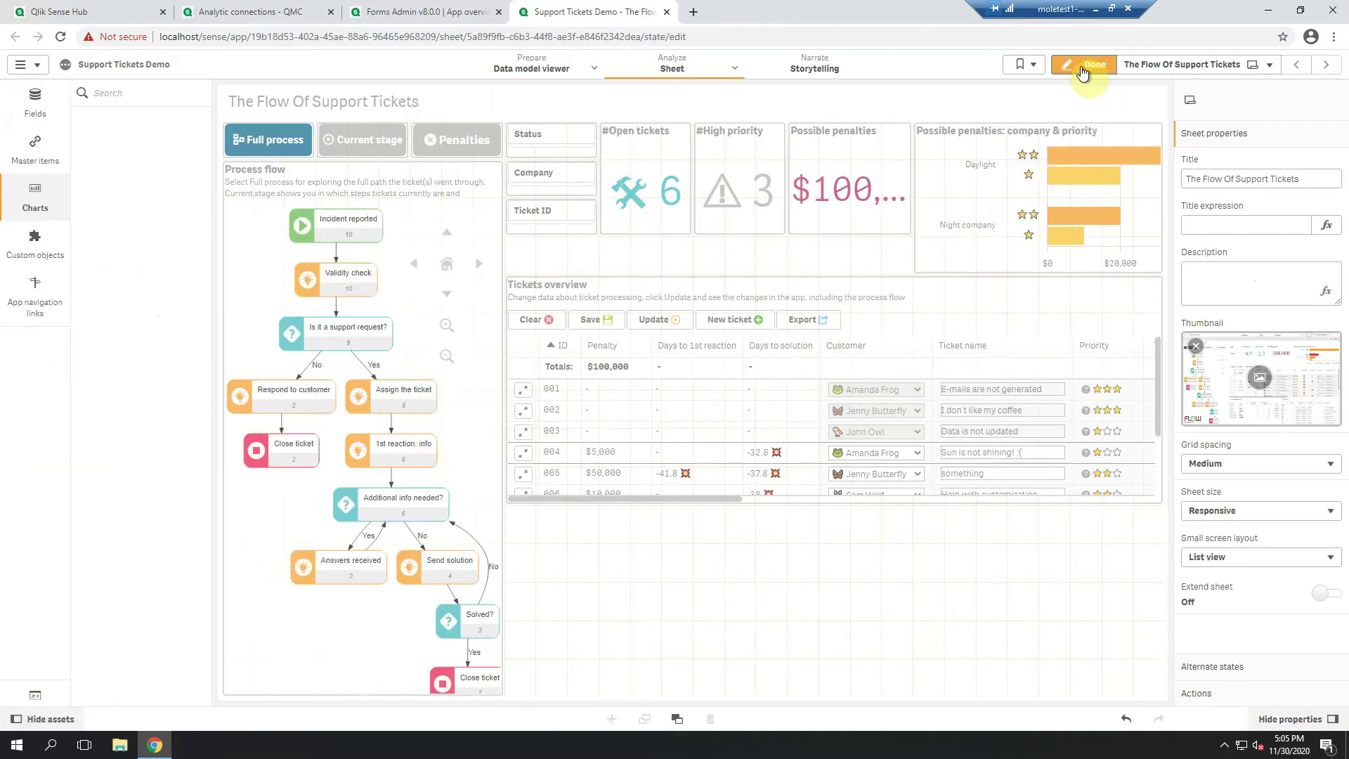
left_click(926, 298)
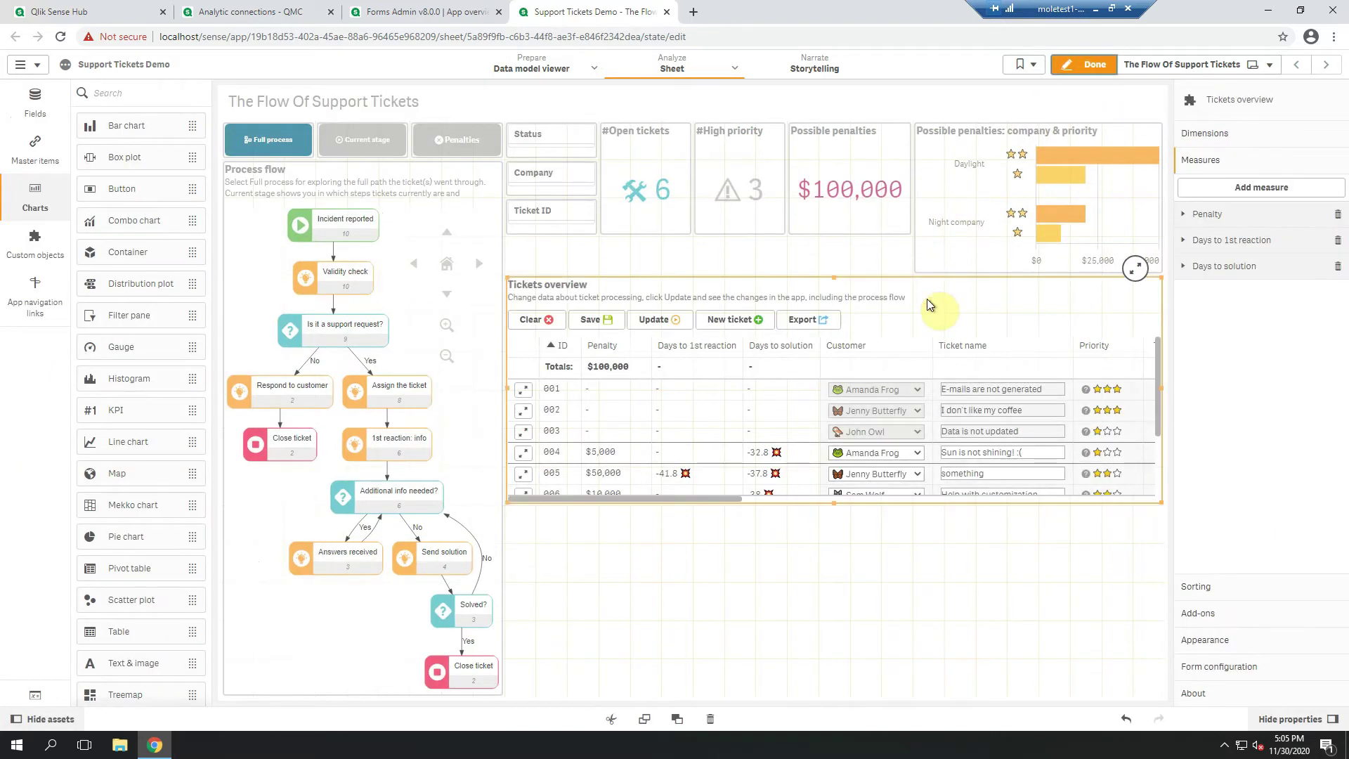
left_click(892, 589)
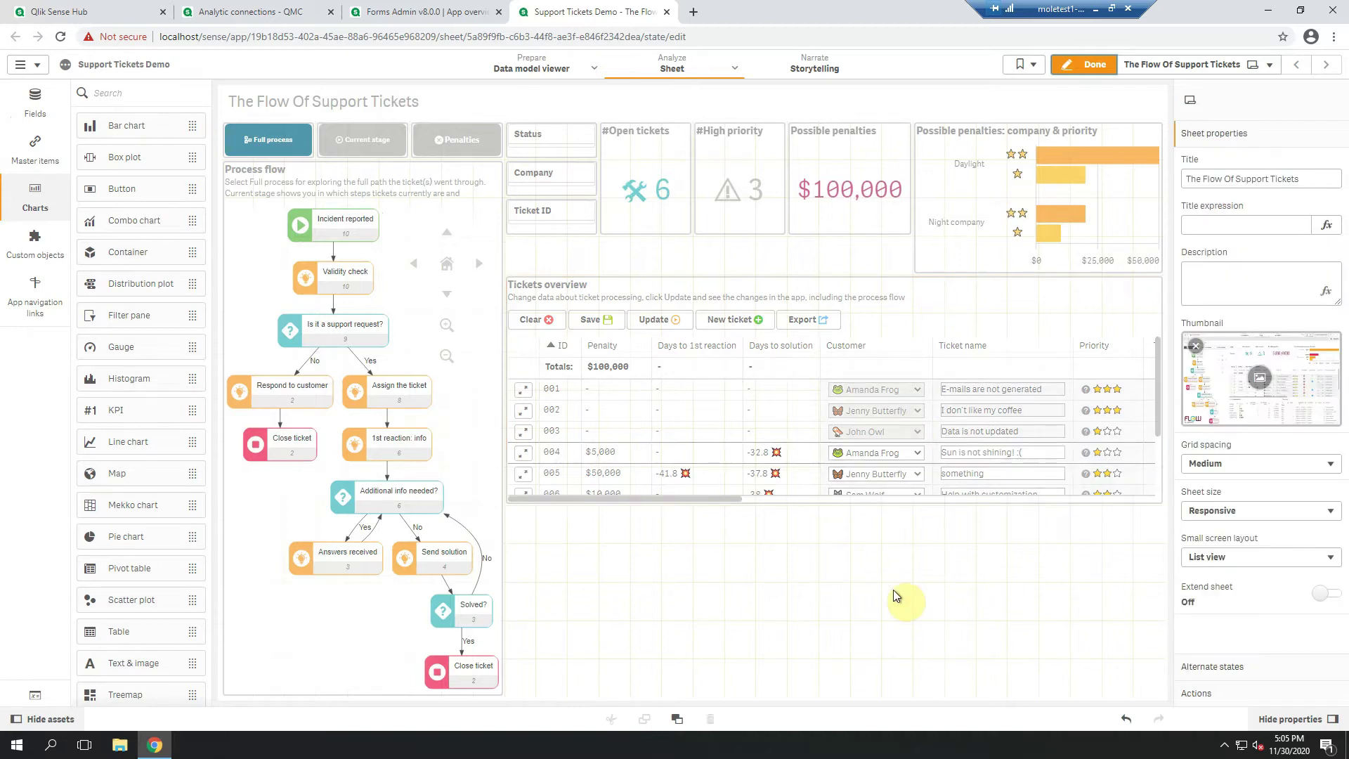
key("ctrl+v")
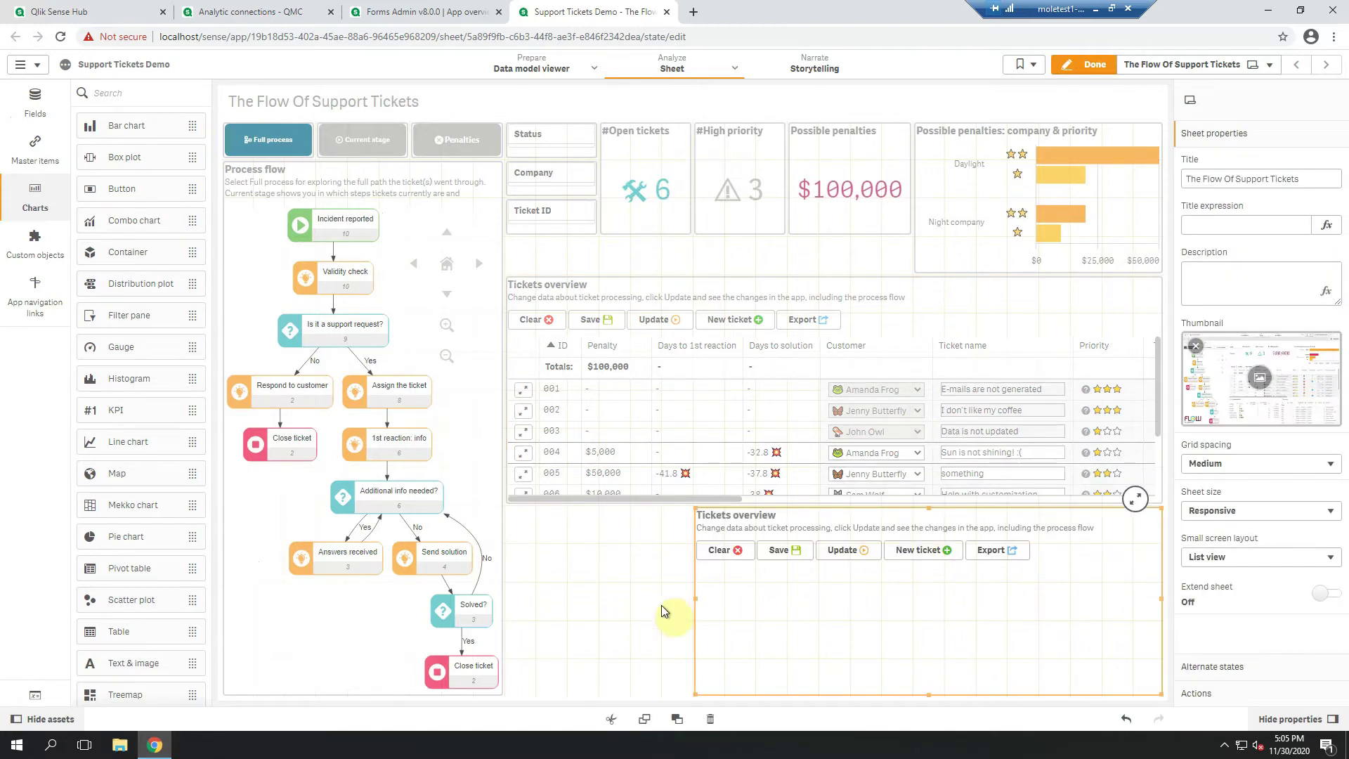
left_click_drag(693, 597, 495, 606)
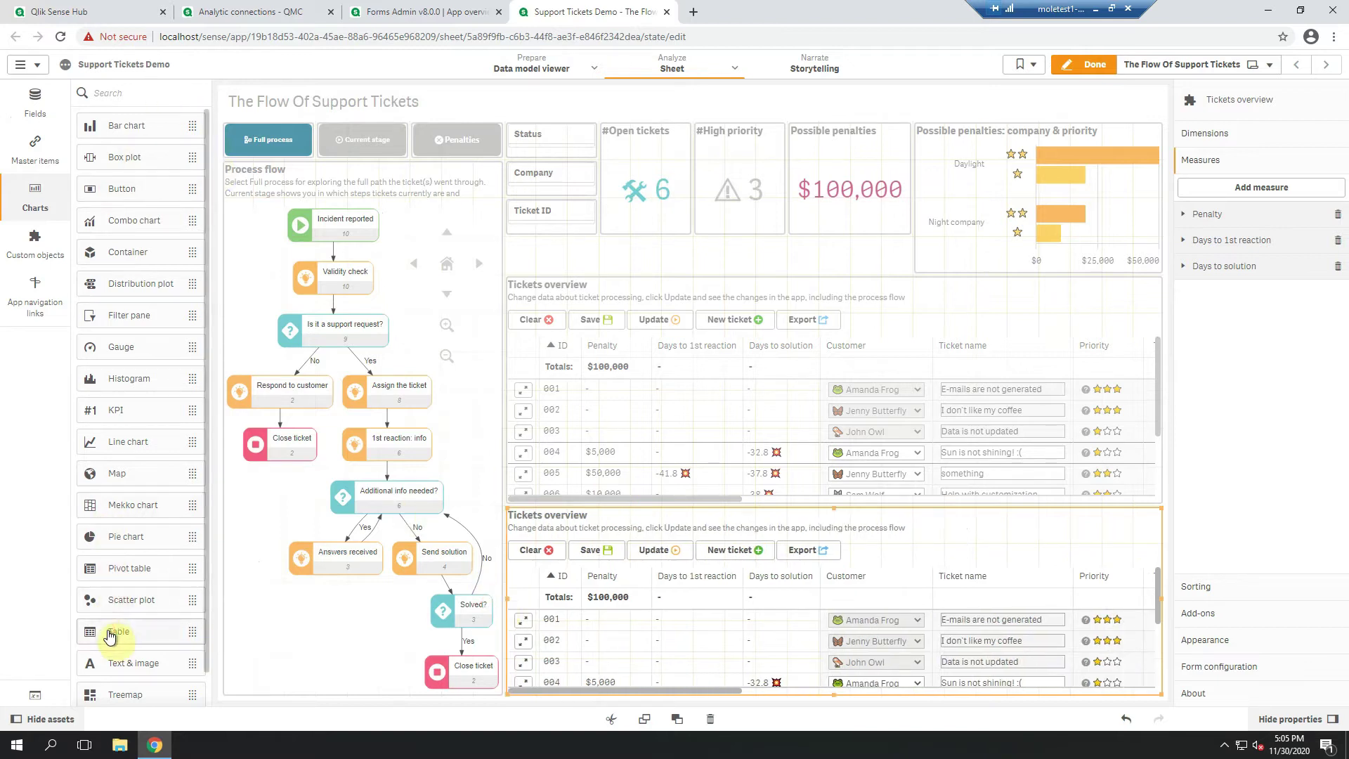
Convert the lower Tickets overview copy to a standard table and compare its columns with the form in analysis mode.
left_click_drag(116, 631, 849, 591)
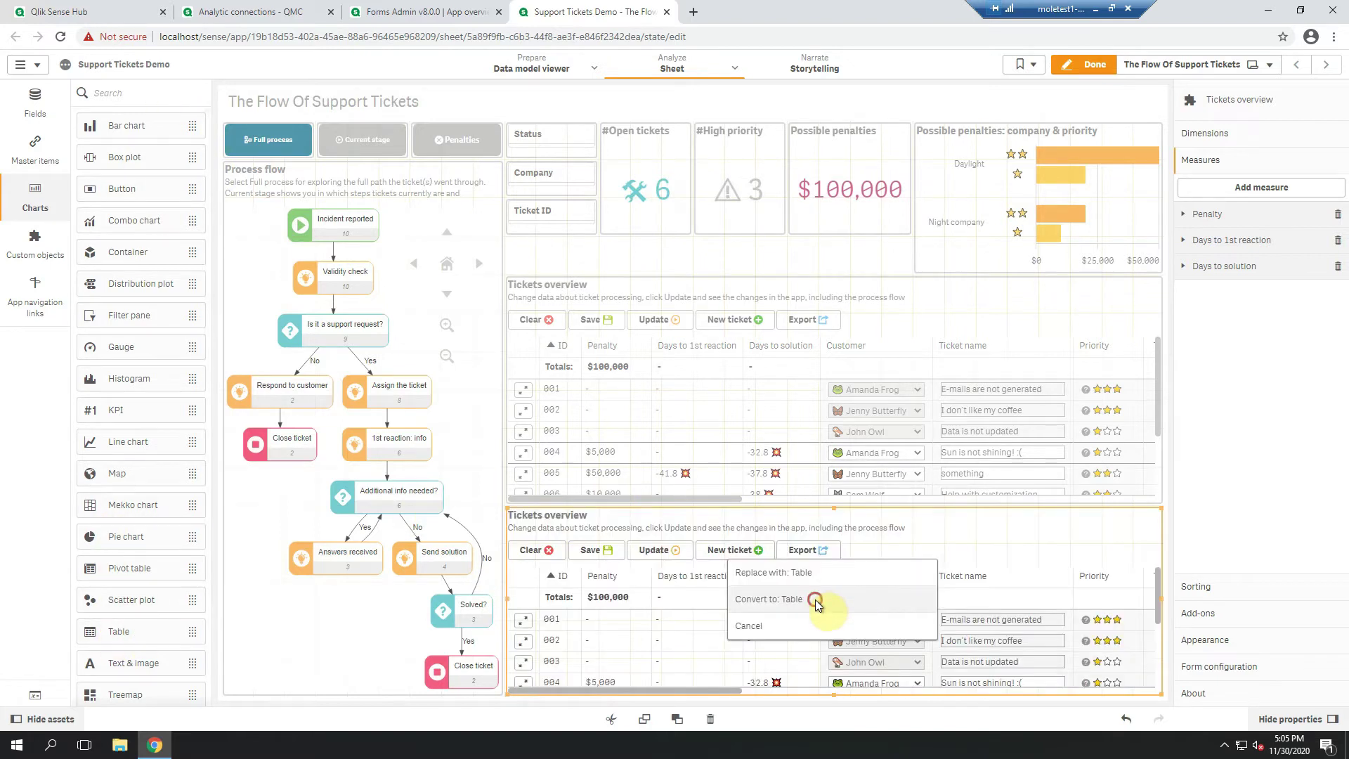
left_click(815, 600)
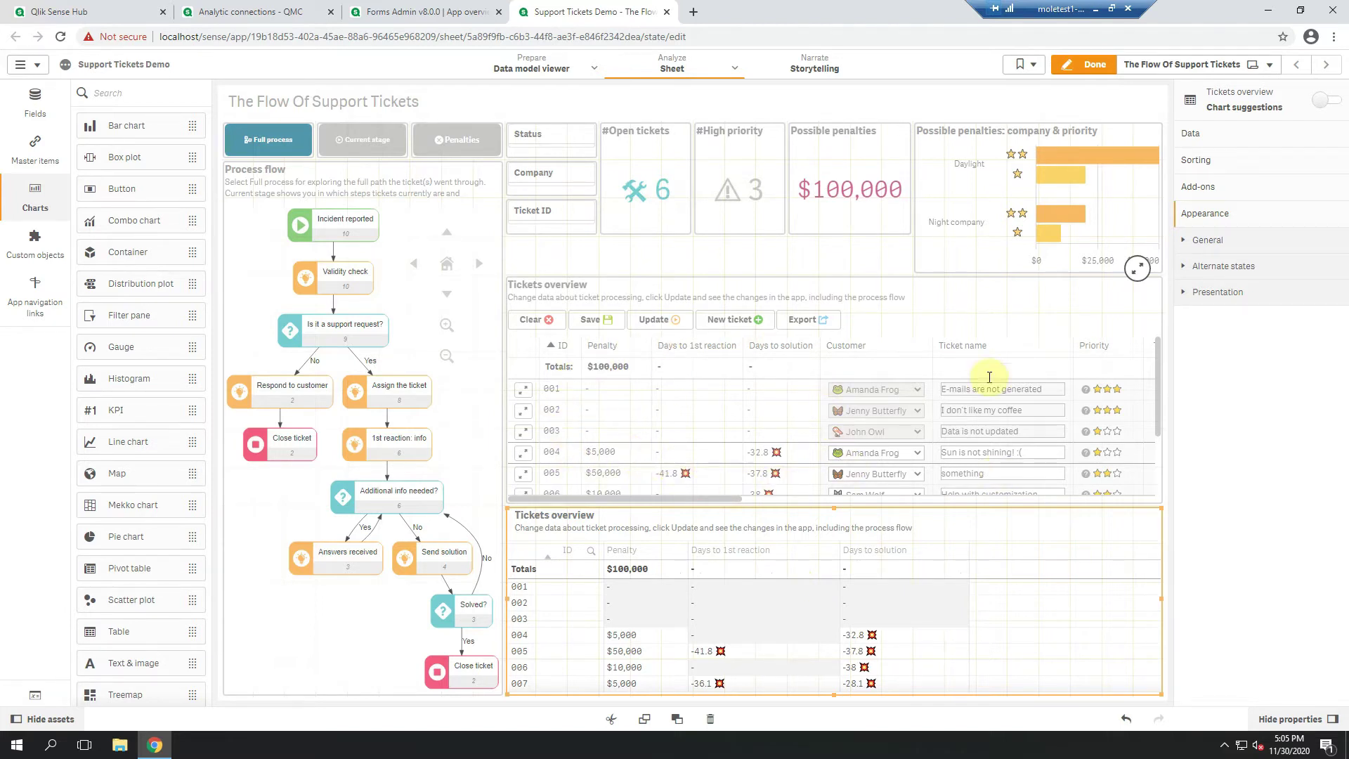
left_click(1100, 67)
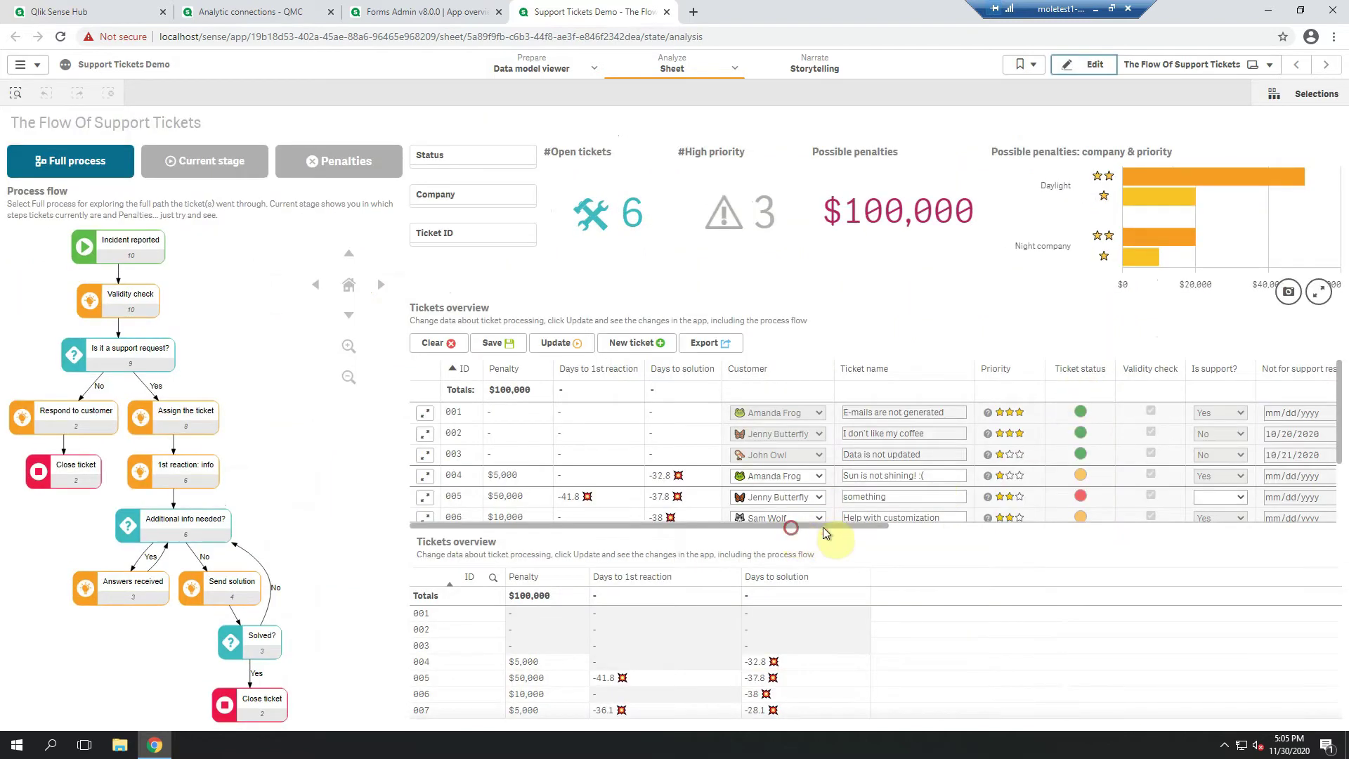
left_click_drag(837, 533, 919, 532)
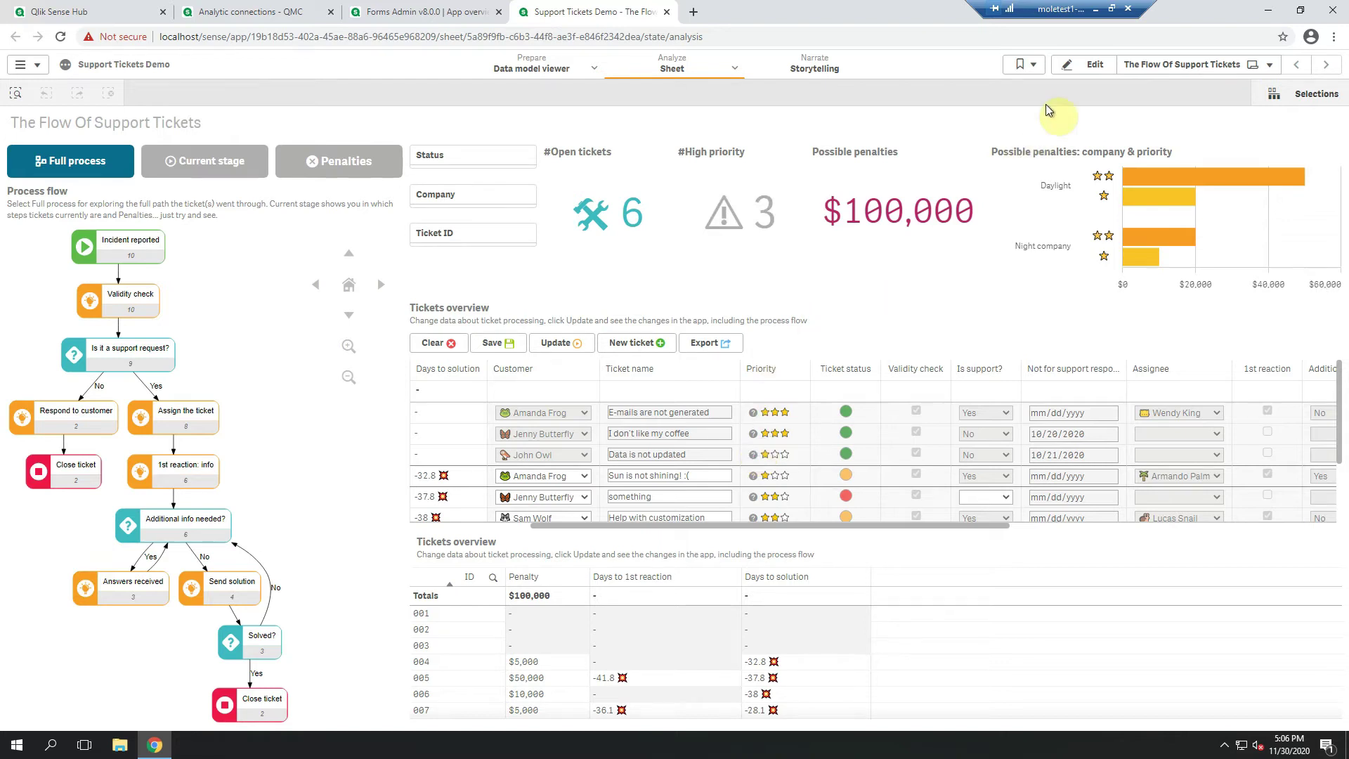
Begin adding a column to the lower Tickets overview table with the expression Forms.read().
left_click(1086, 64)
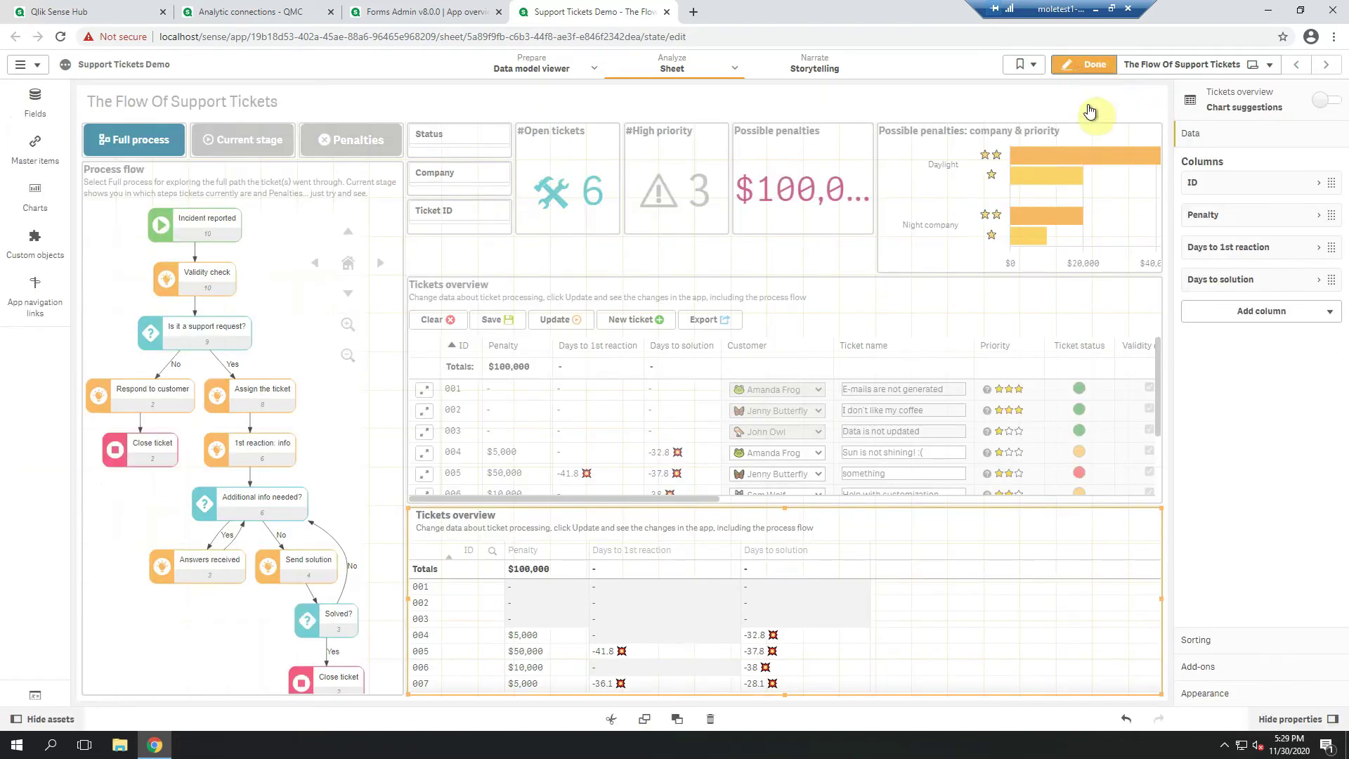
left_click(1268, 310)
left_click(1266, 375)
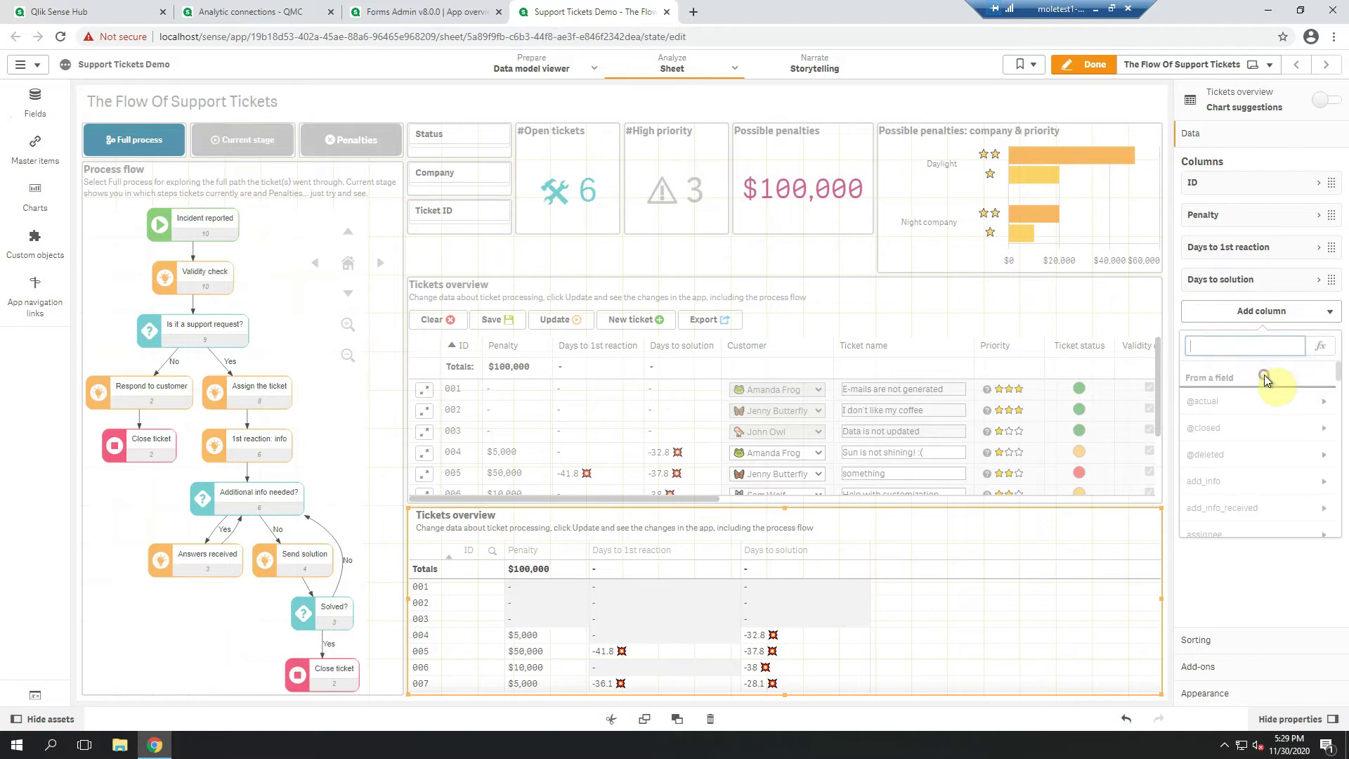
left_click(1321, 348)
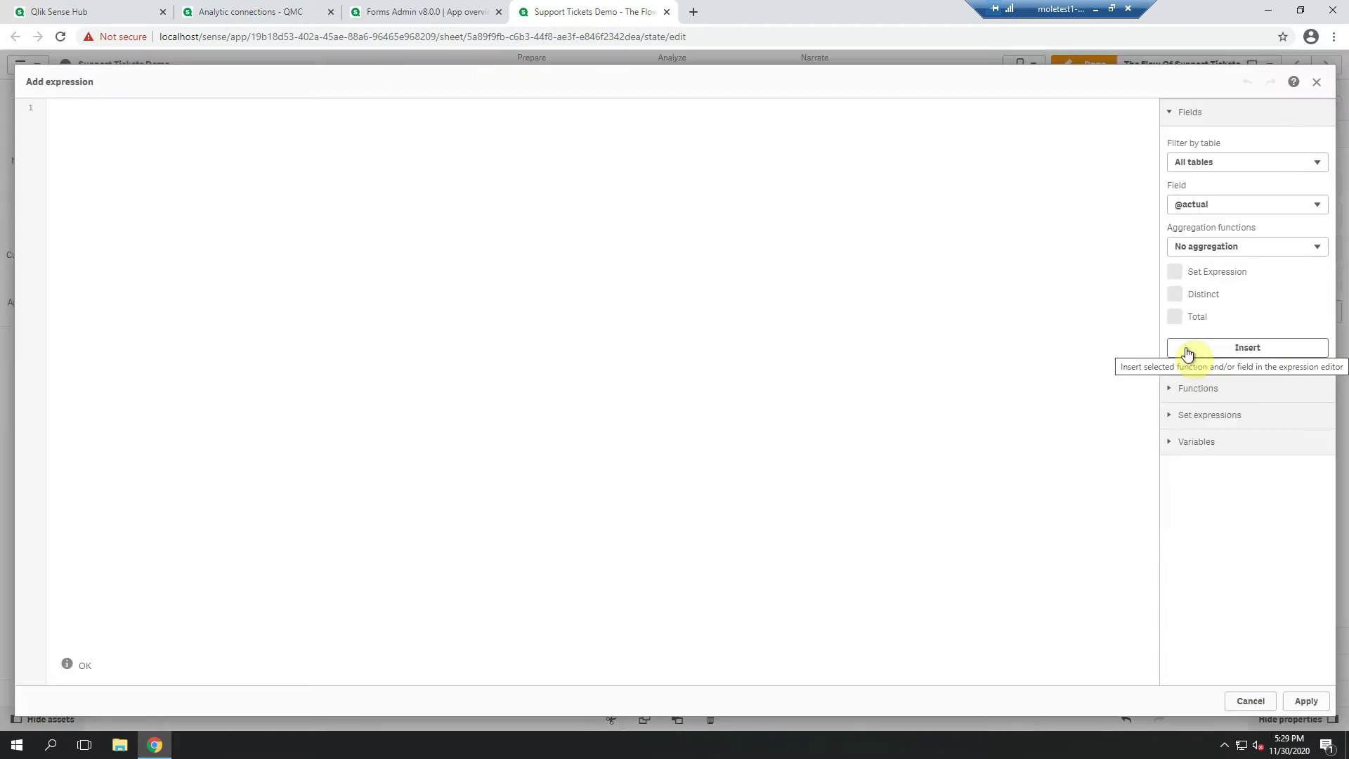
type("form")
type("s")
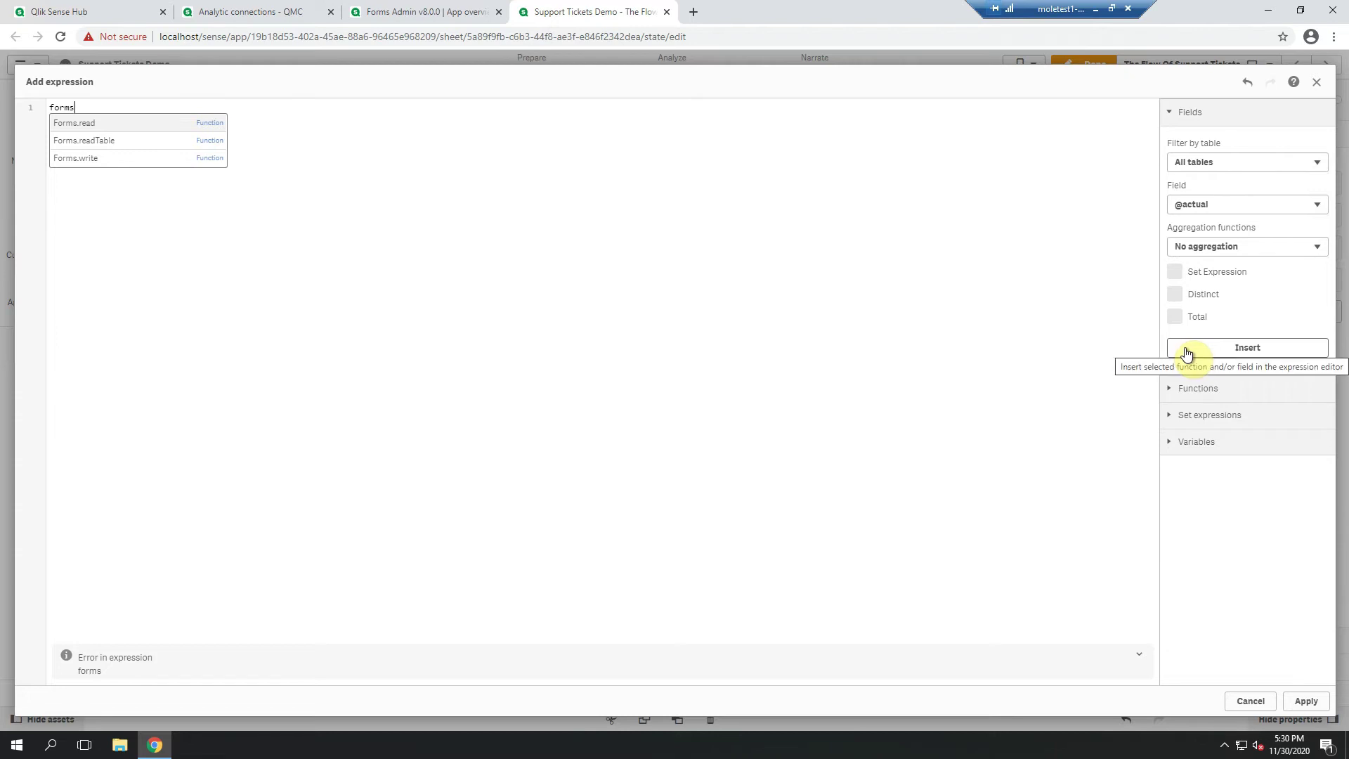
key("Return")
type("(")
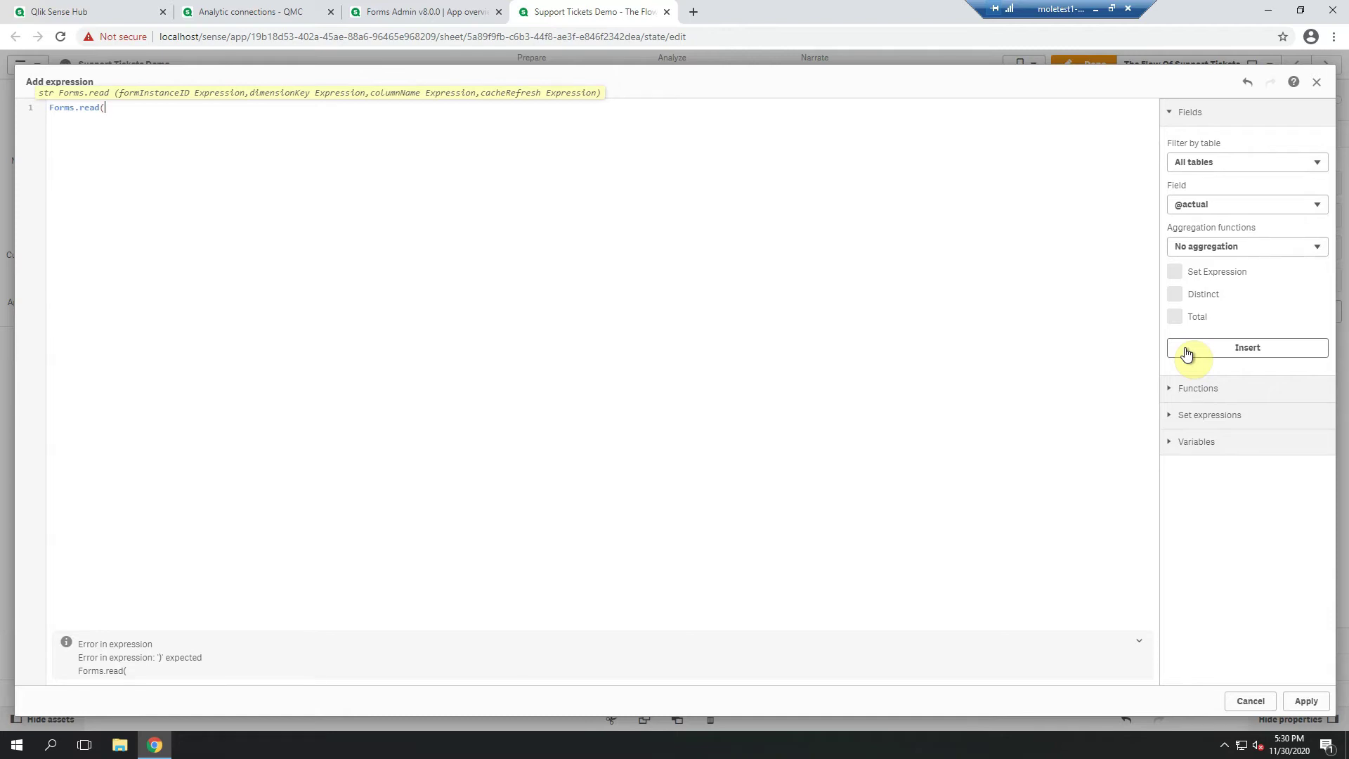
type(")")
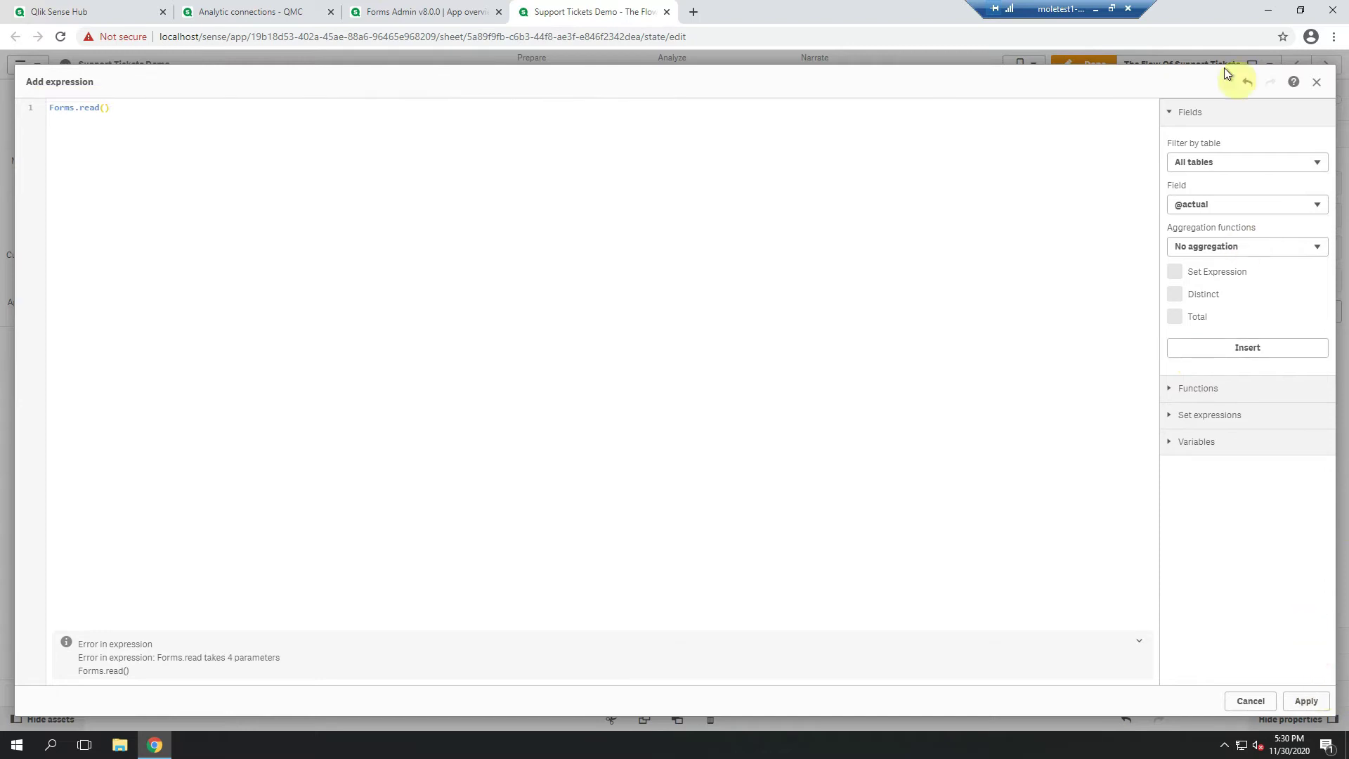
Open the same sheet in a new browser window and place it side by side with the window showing the expression editor.
left_click(756, 36)
key("ctrl+c")
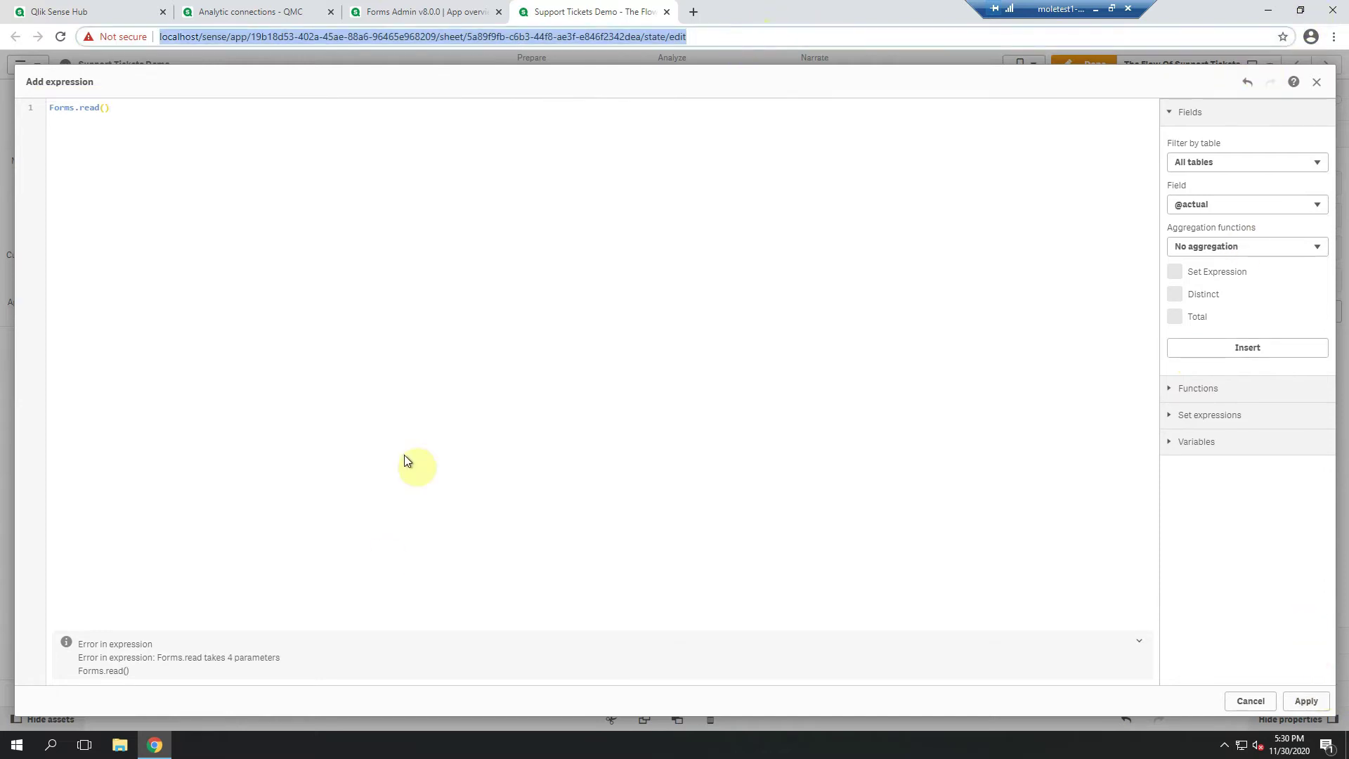
right_click(155, 745)
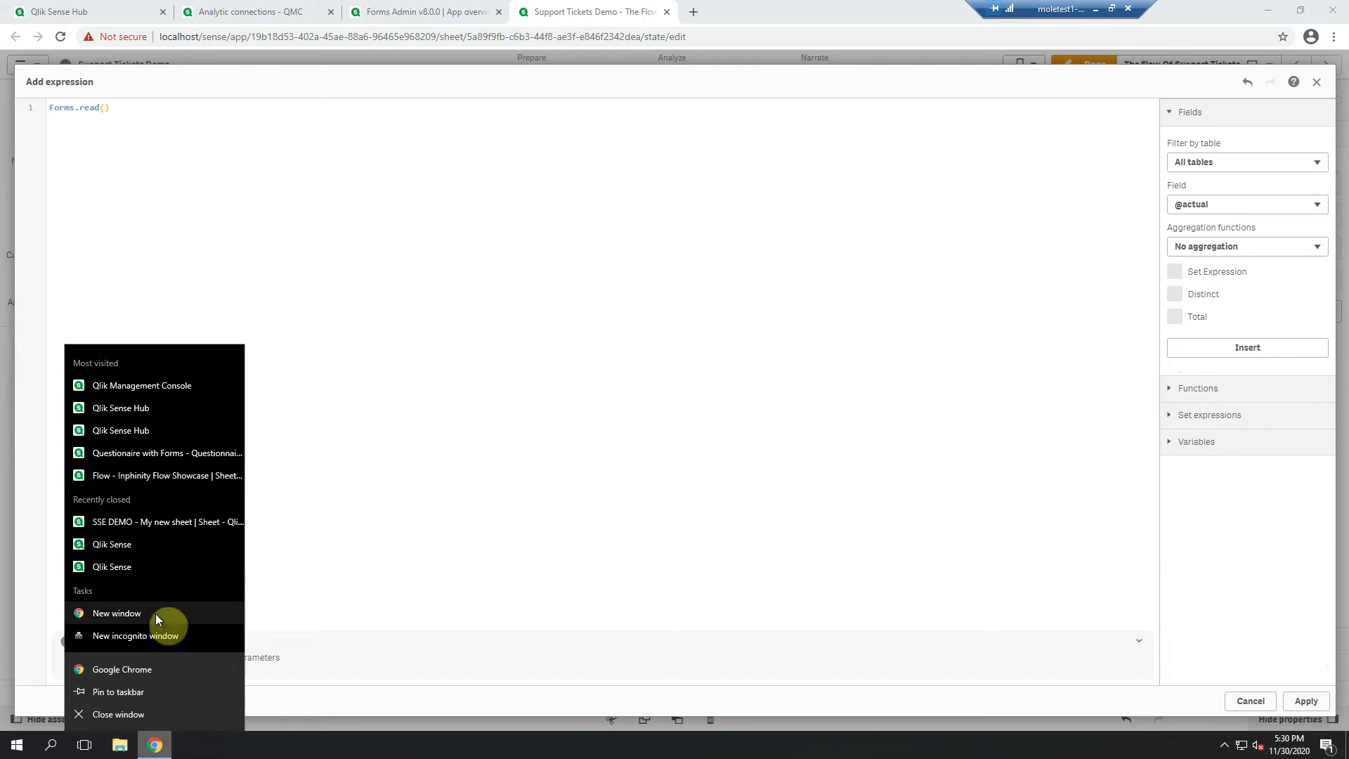
left_click(143, 611)
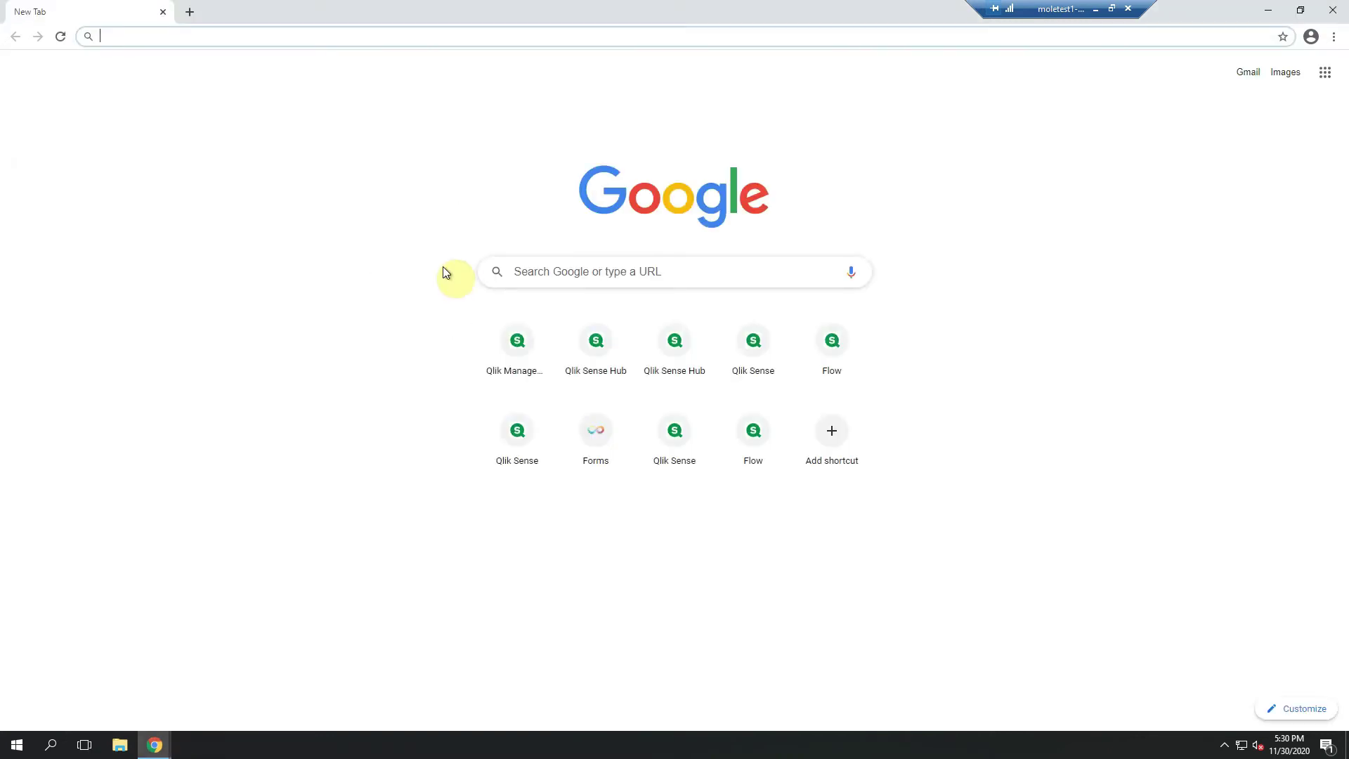
key("ctrl+v")
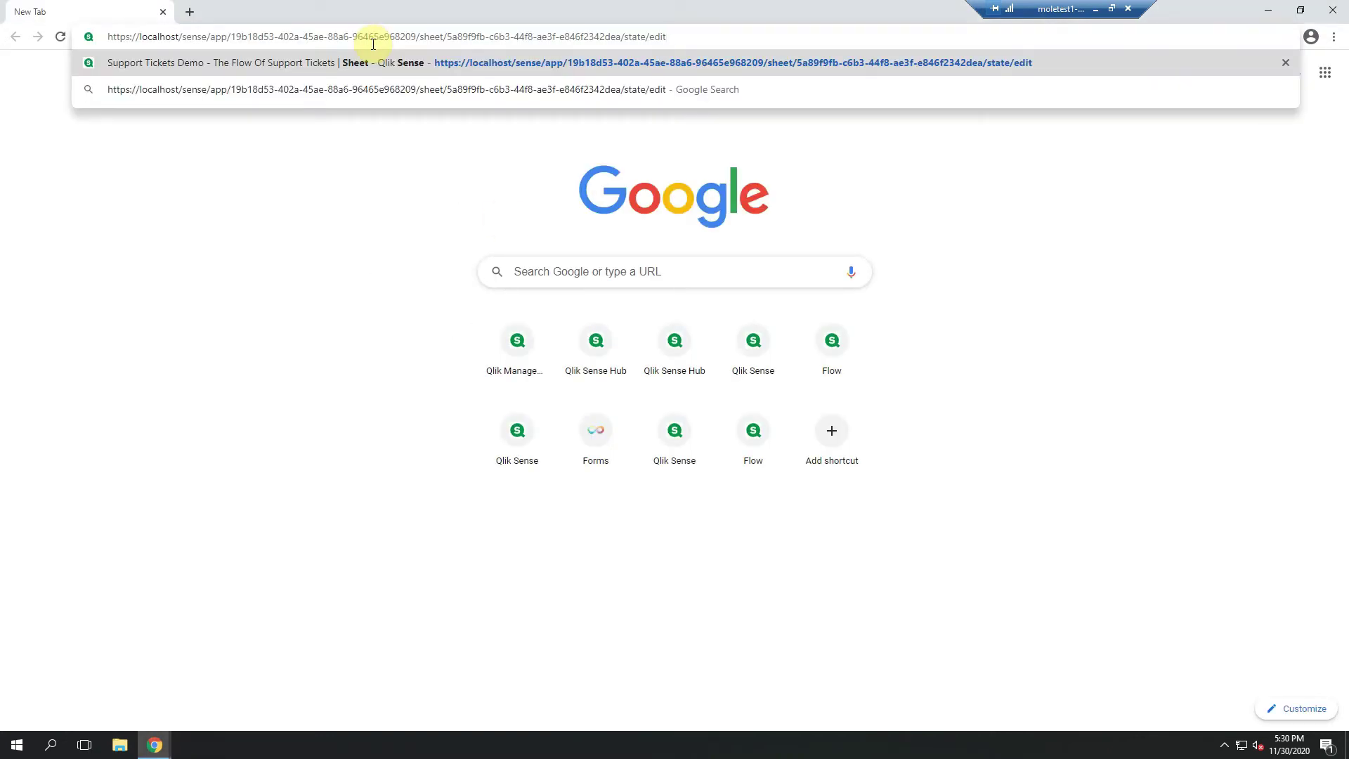
key("Return")
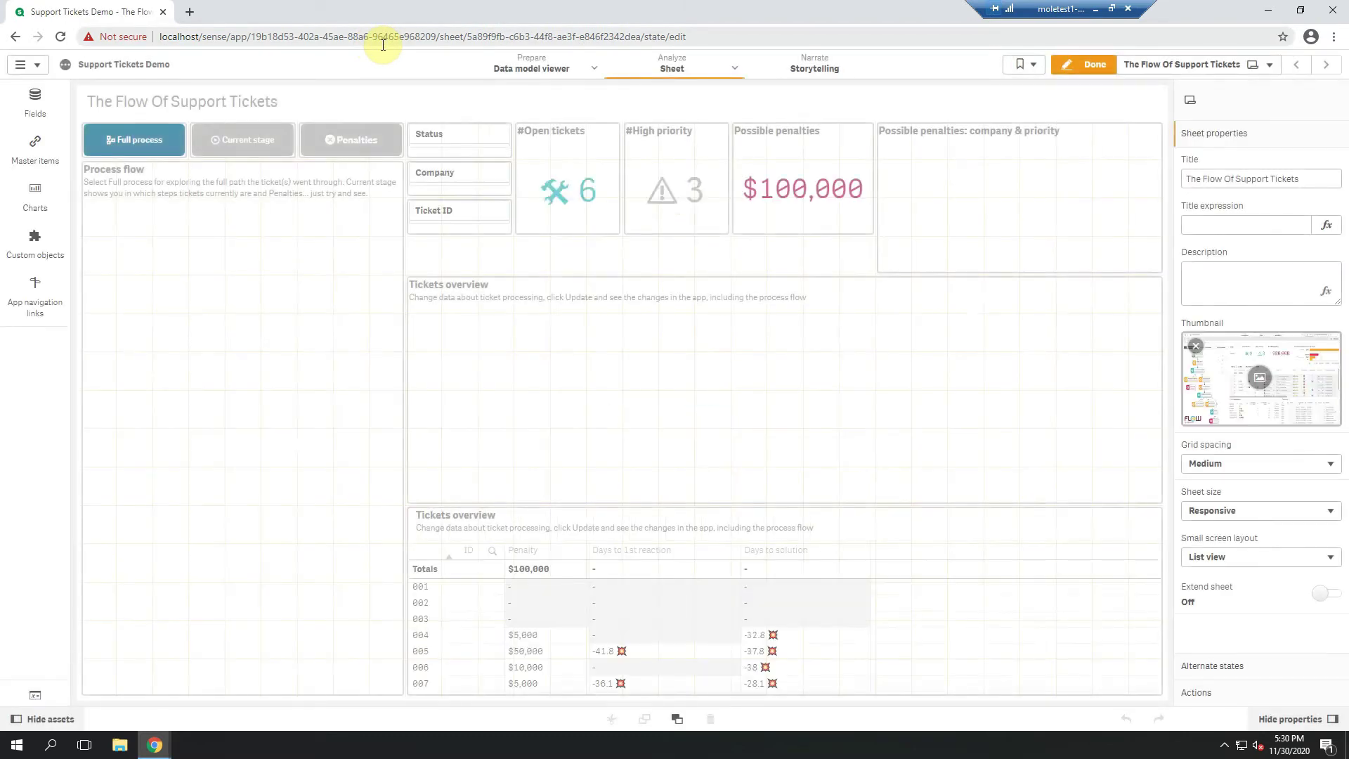
left_click_drag(377, 20, 1345, 81)
left_click(453, 317)
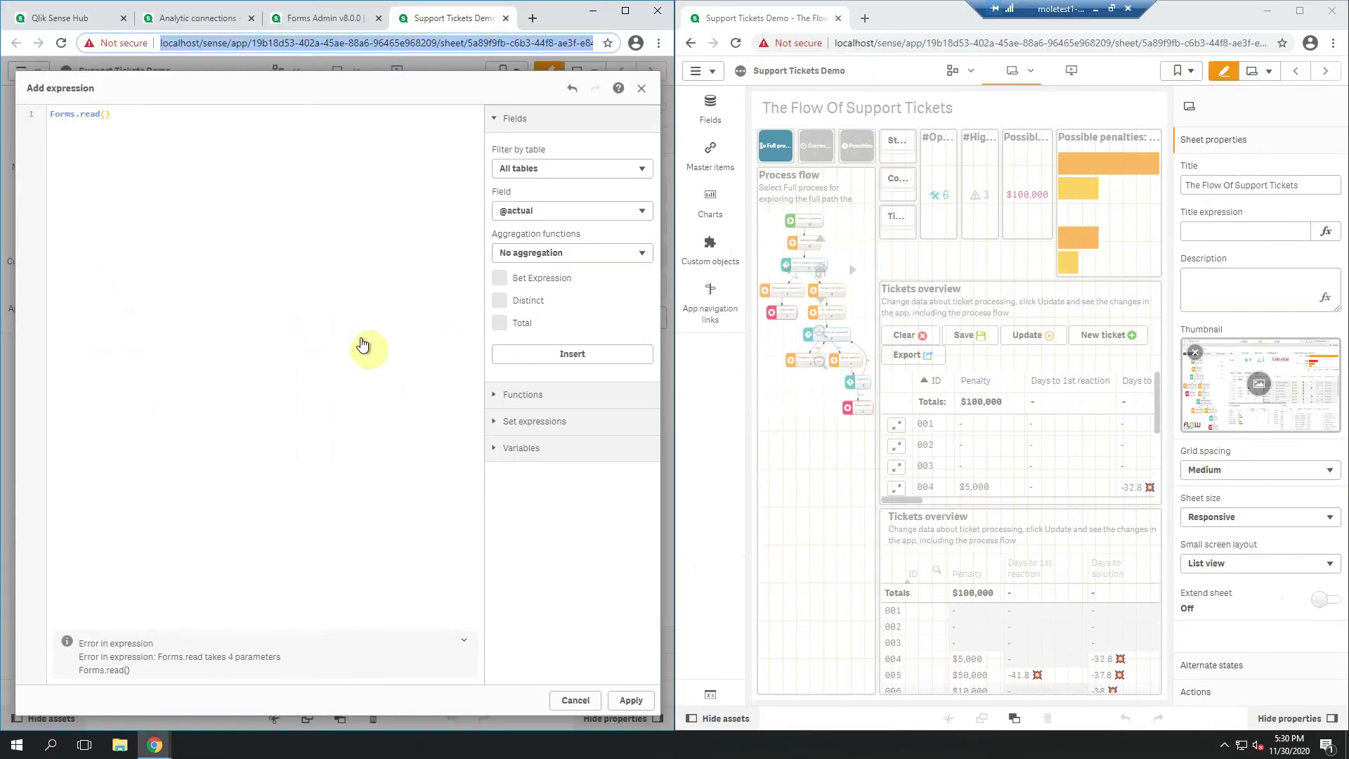
Fill the first Forms.read argument with 'Support_tickets', copied from the form instance id in the Tickets overview form's configuration.
left_click(175, 113)
key("BackSpace")
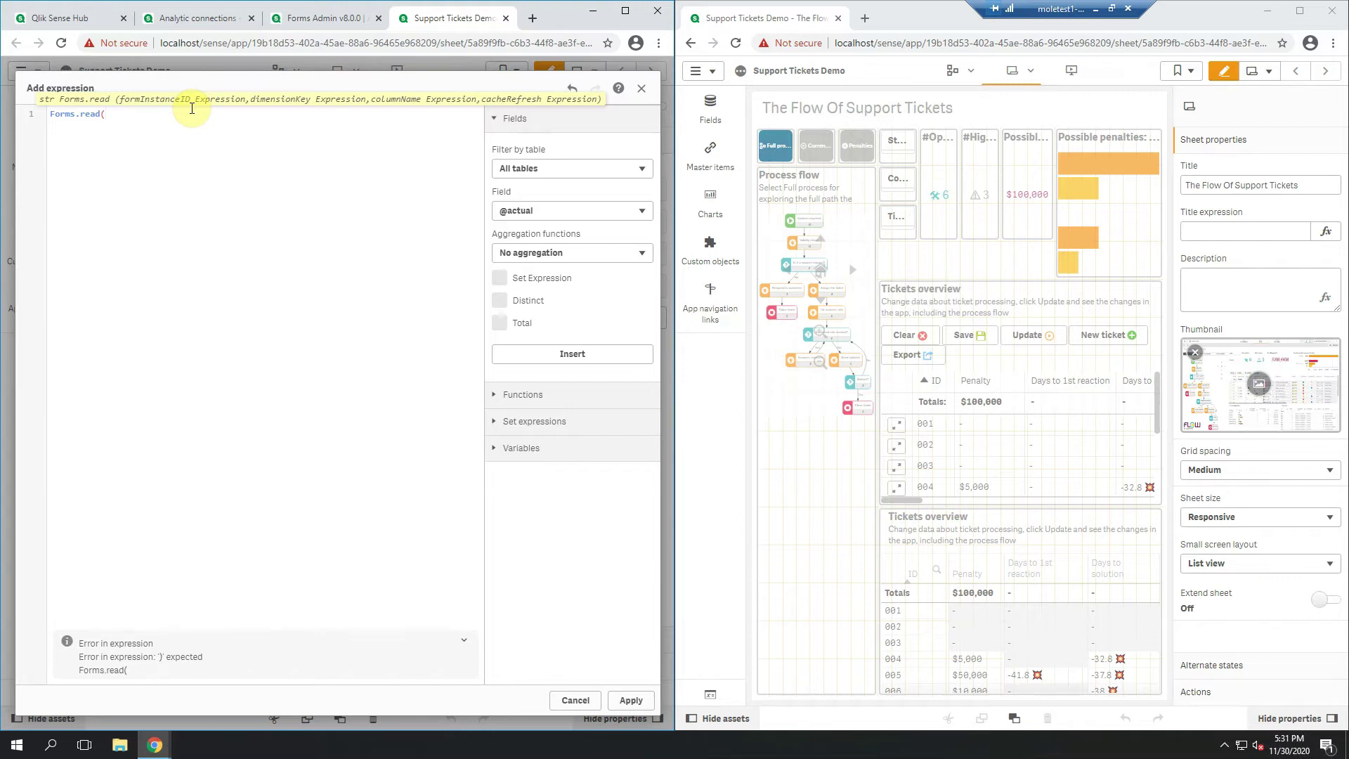
left_click(1041, 364)
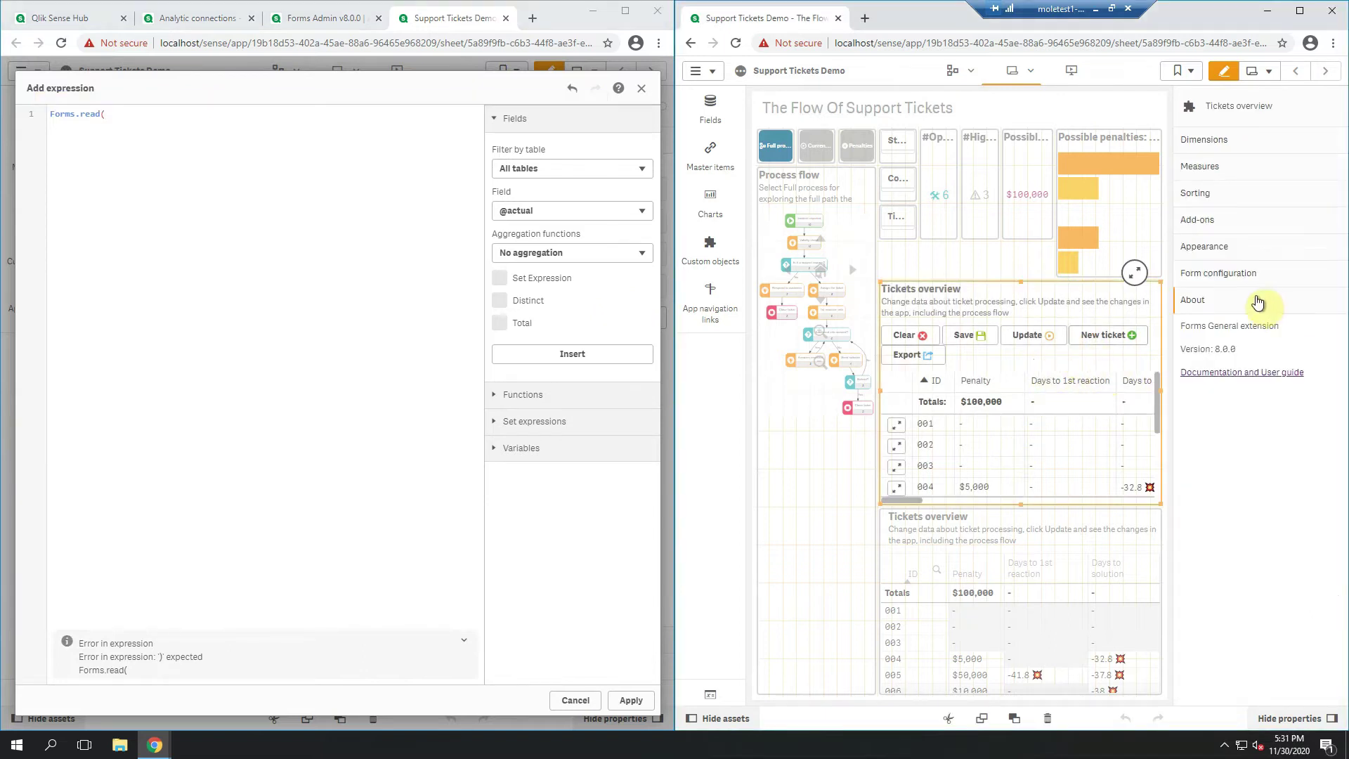
left_click(1223, 274)
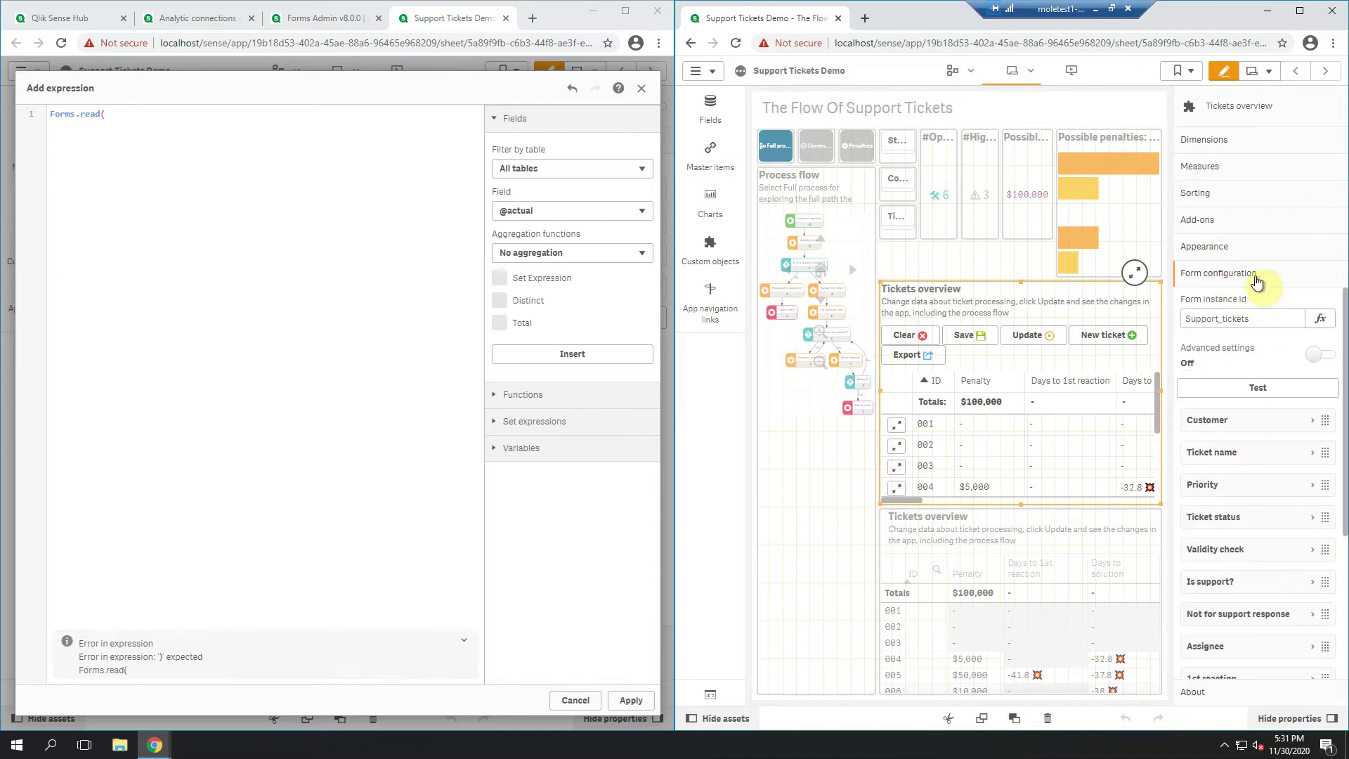
left_click(1243, 319)
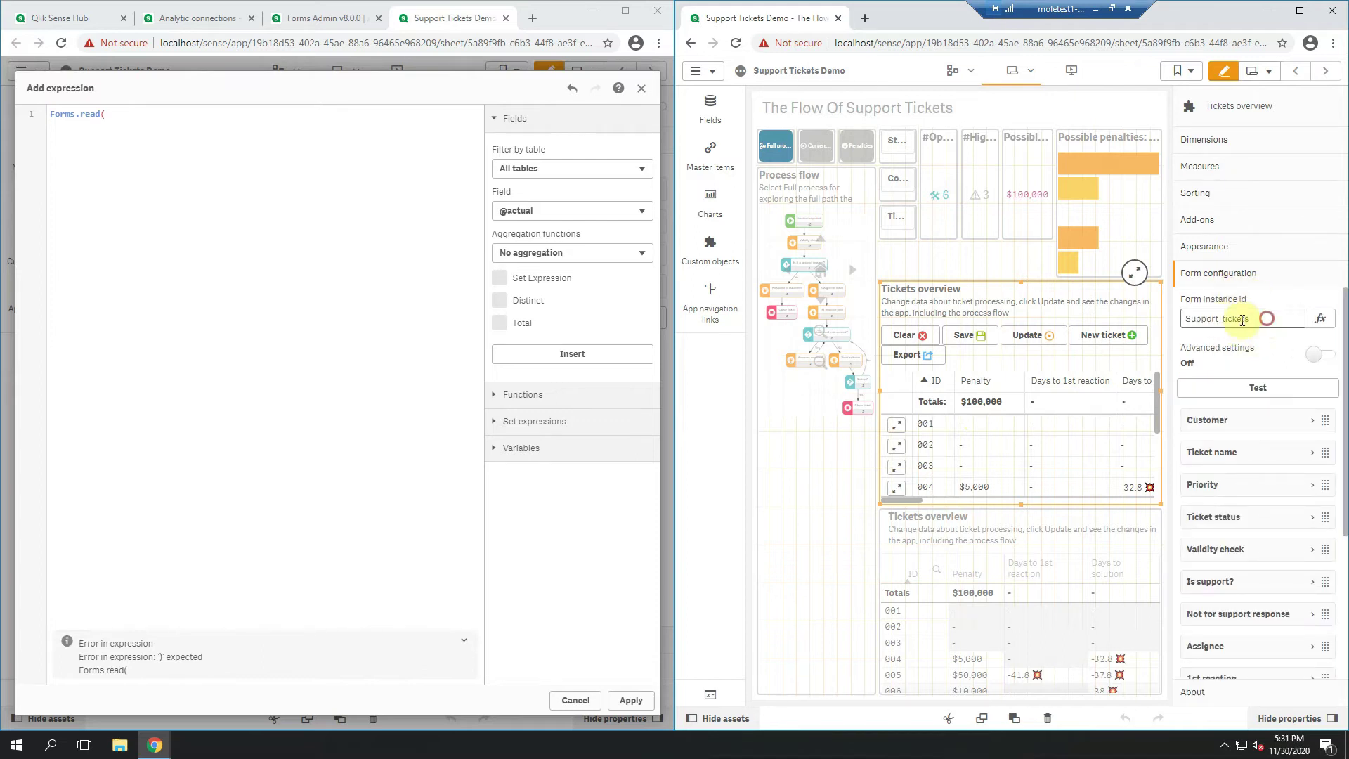
left_click_drag(1242, 319, 1182, 322)
key("ctrl+c")
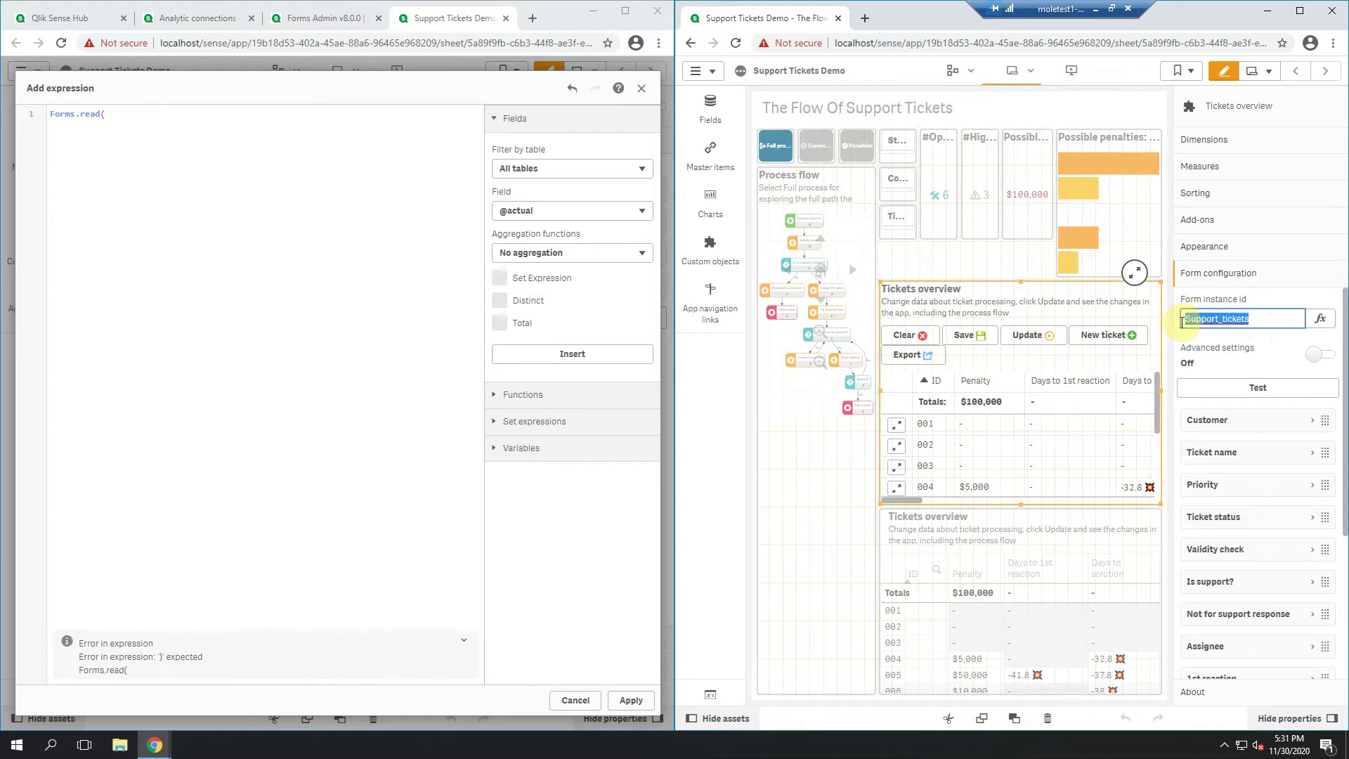
left_click(208, 122)
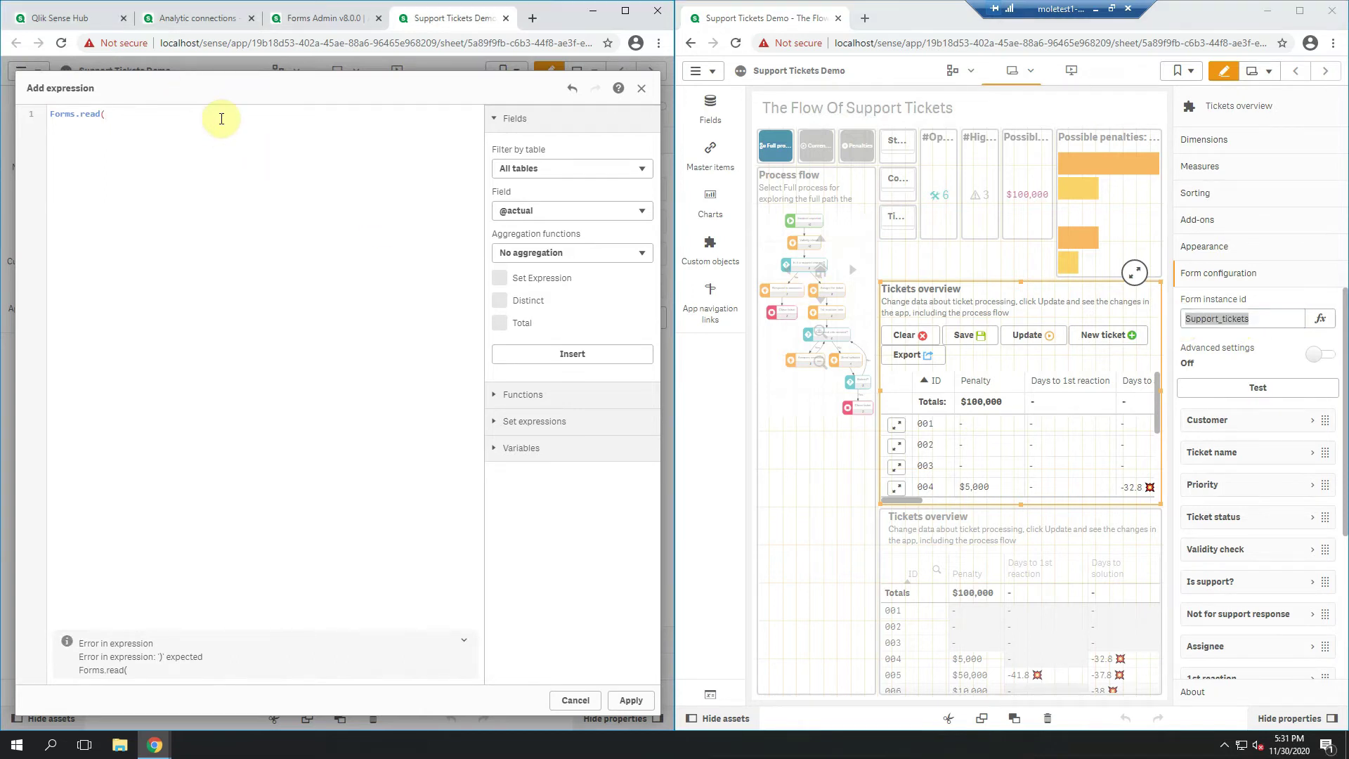
type("'")
key("ctrl+v")
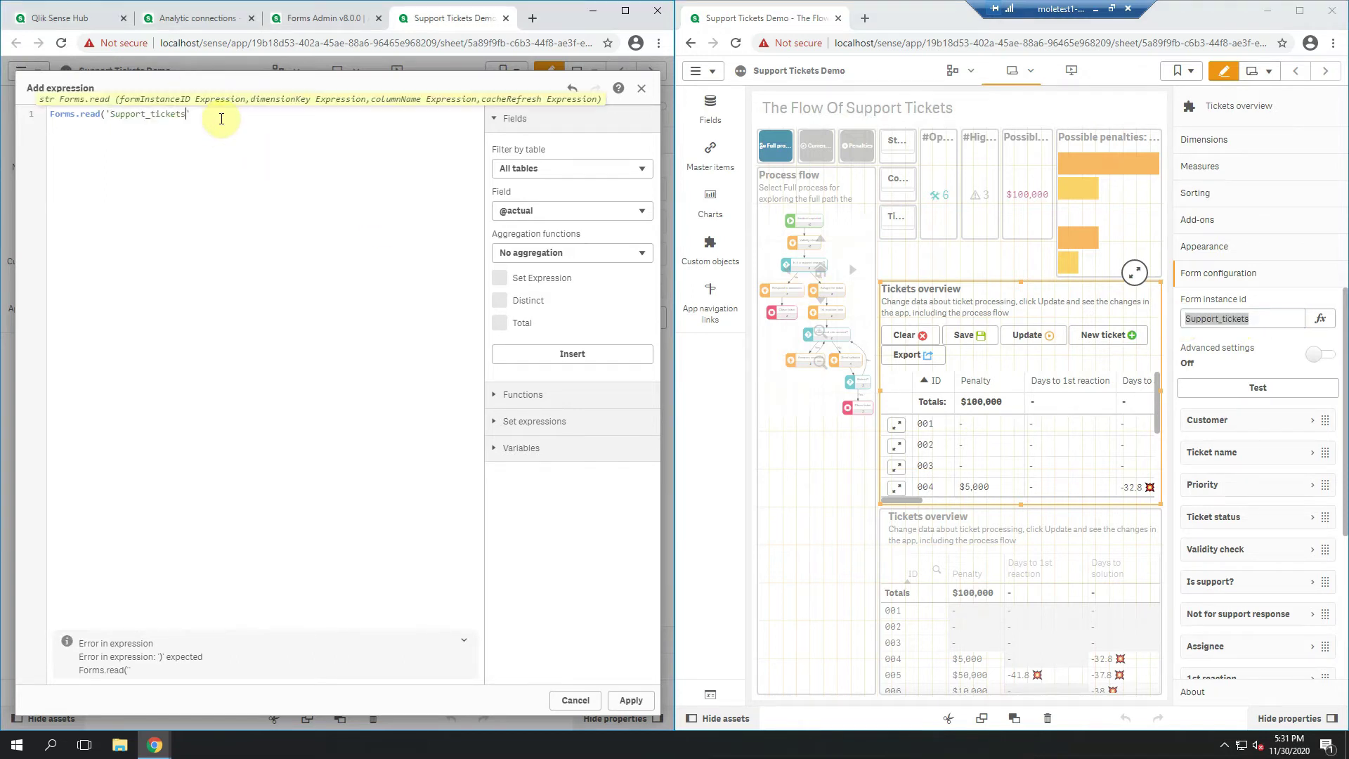
type("',")
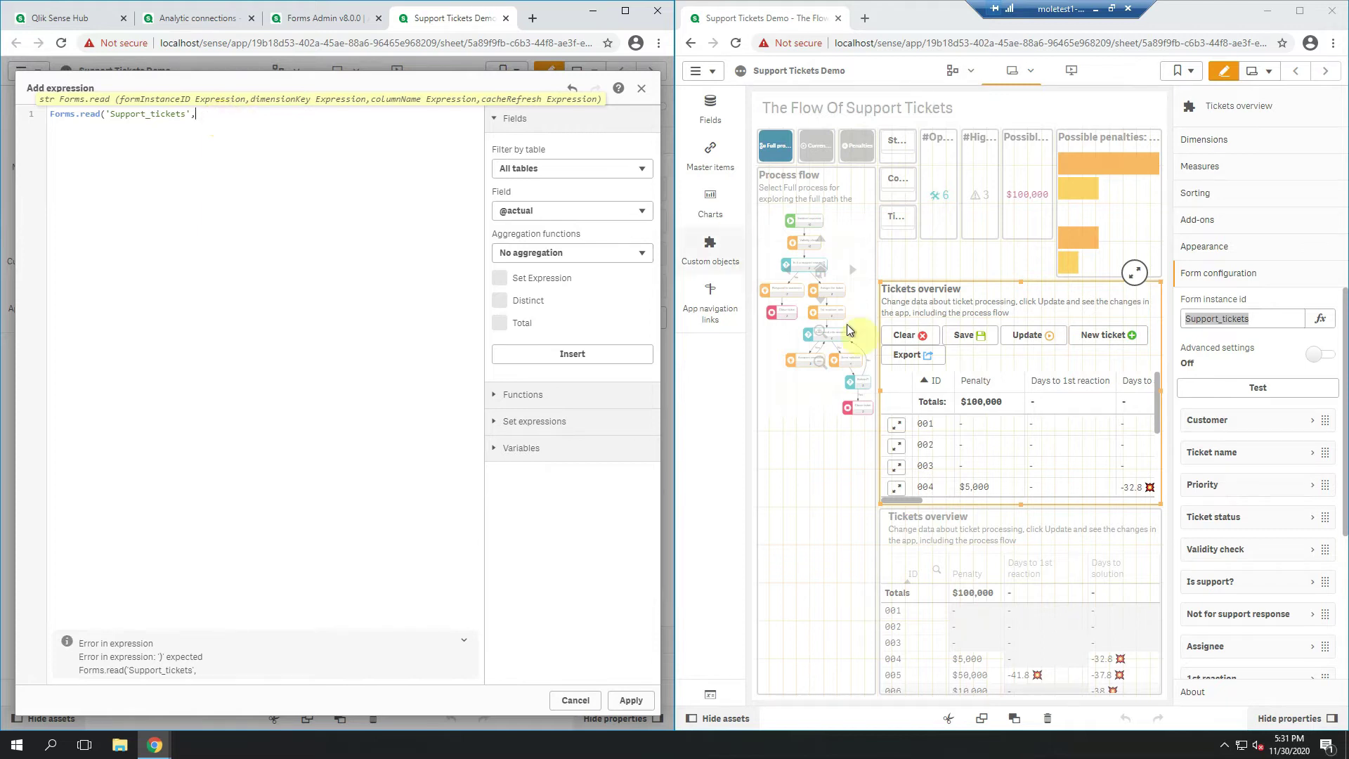
Add ticket_id as the second Forms.read argument, copied from the field of the form's ID dimension.
left_click(1234, 140)
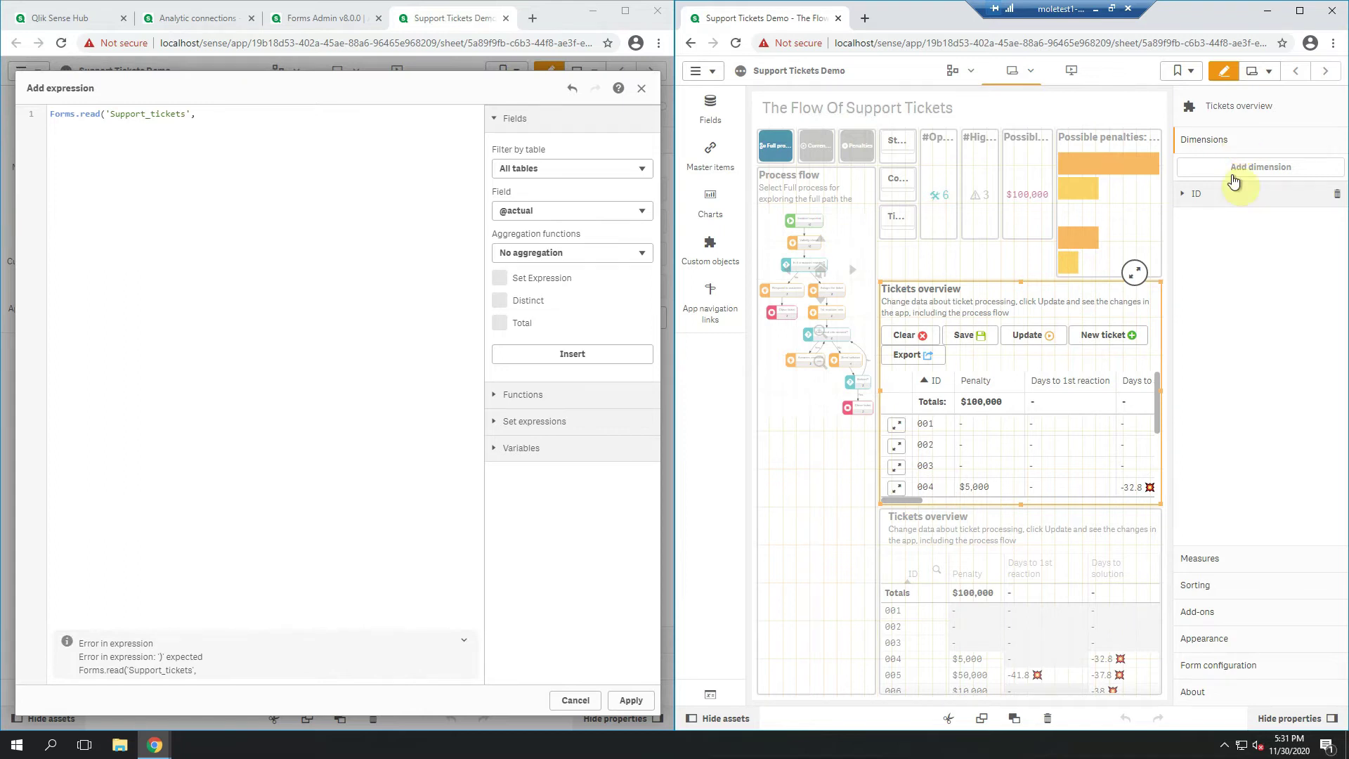
left_click(1235, 193)
left_click(1192, 243)
double_click(1191, 242)
key("ctrl+c")
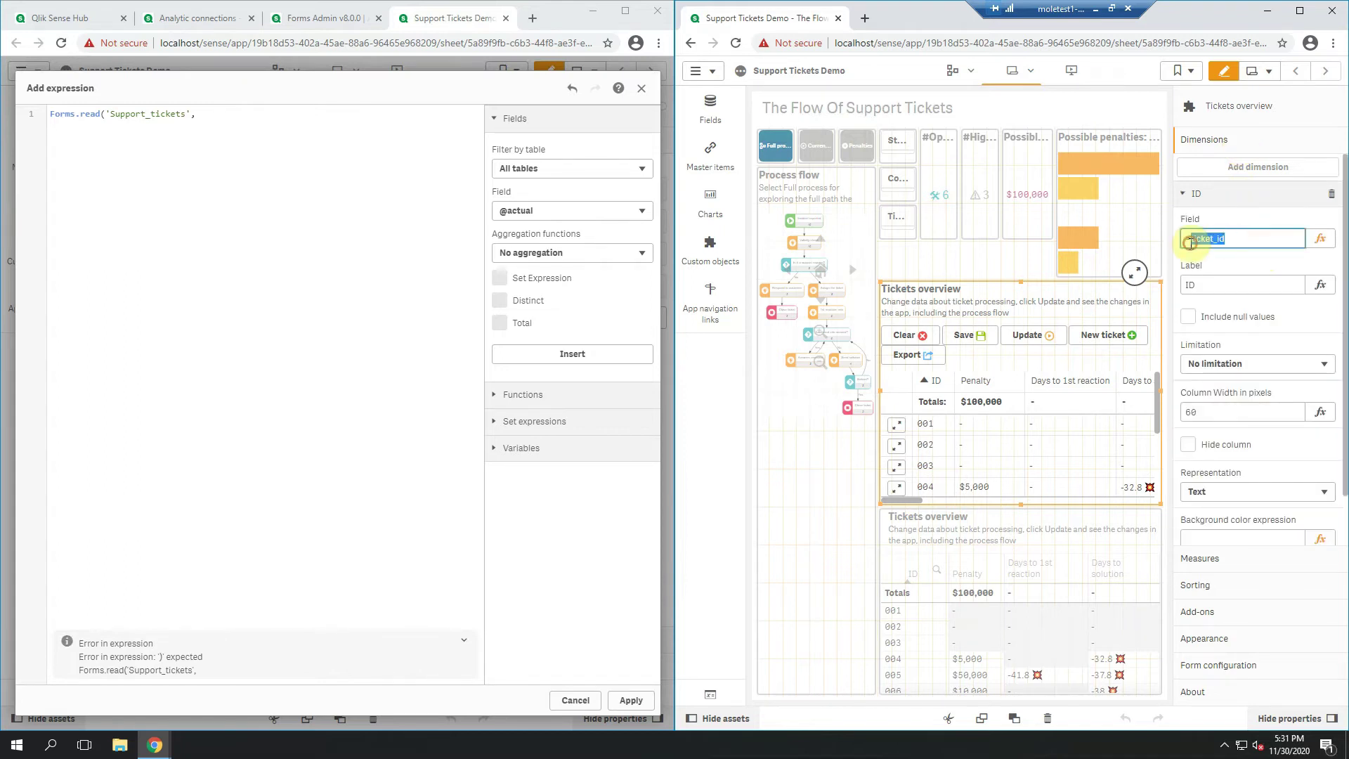
left_click(304, 116)
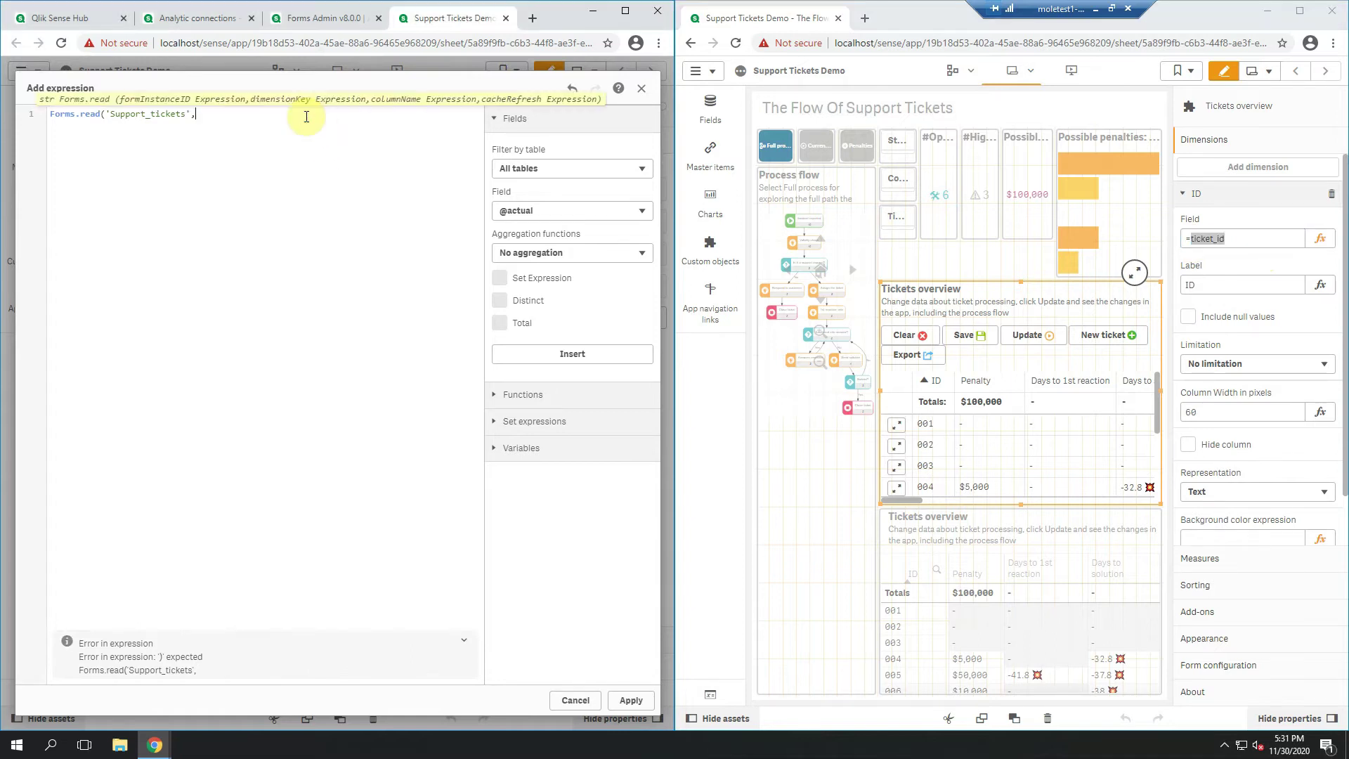
key("ctrl+v")
Complete and apply the expression with the Priority column name 'ticket_priority' and a cache refresh value of 0, then view the maximized sheet in analysis mode.
left_click(1203, 193)
left_click(1245, 665)
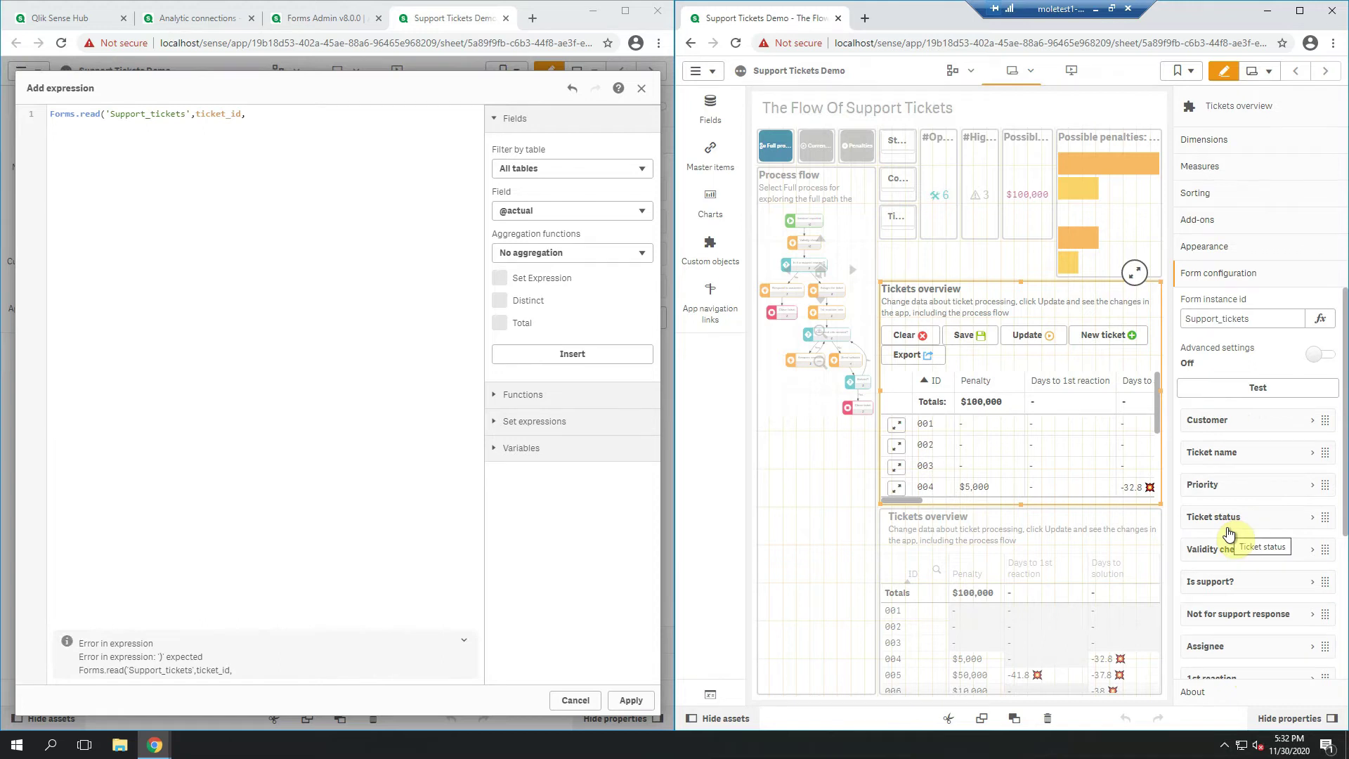
scroll(1228, 534, "down", 1)
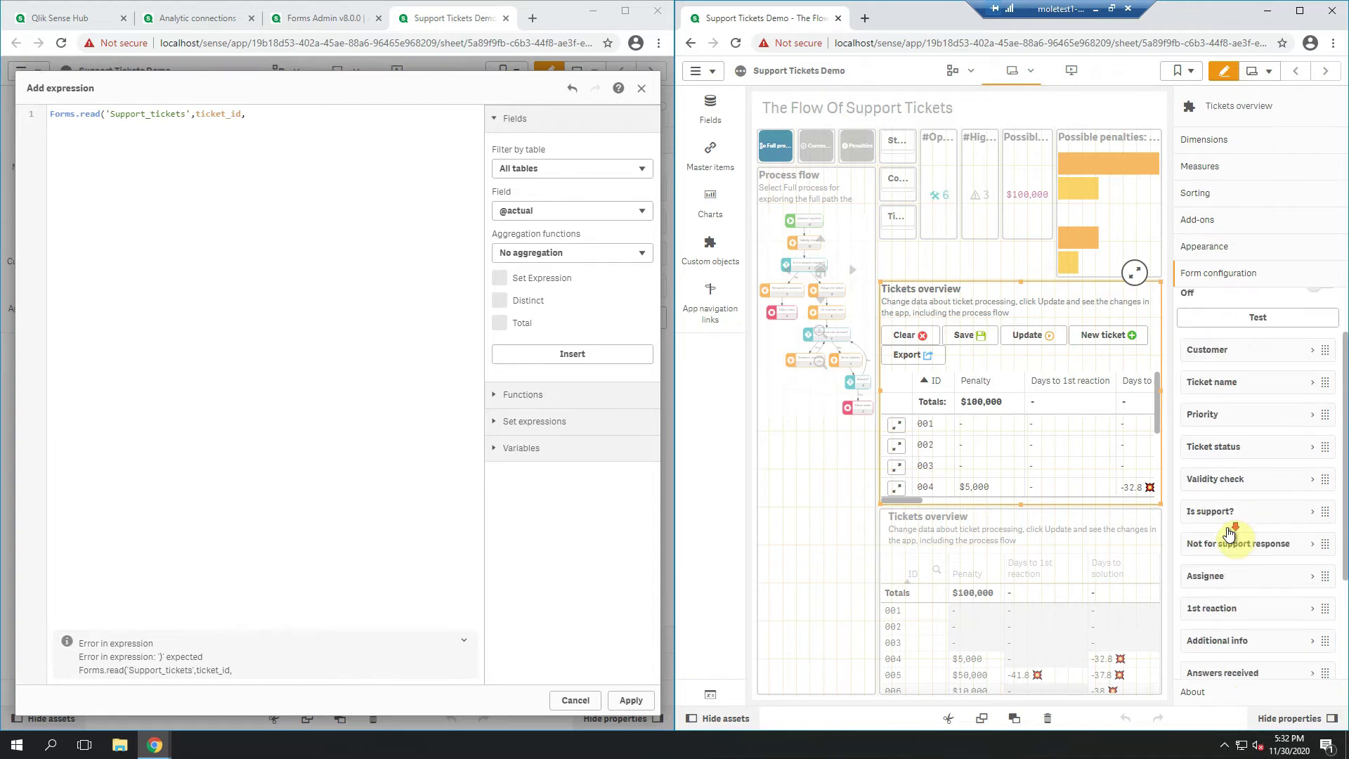
left_click(1232, 419)
double_click(1257, 456)
key("ctrl+c")
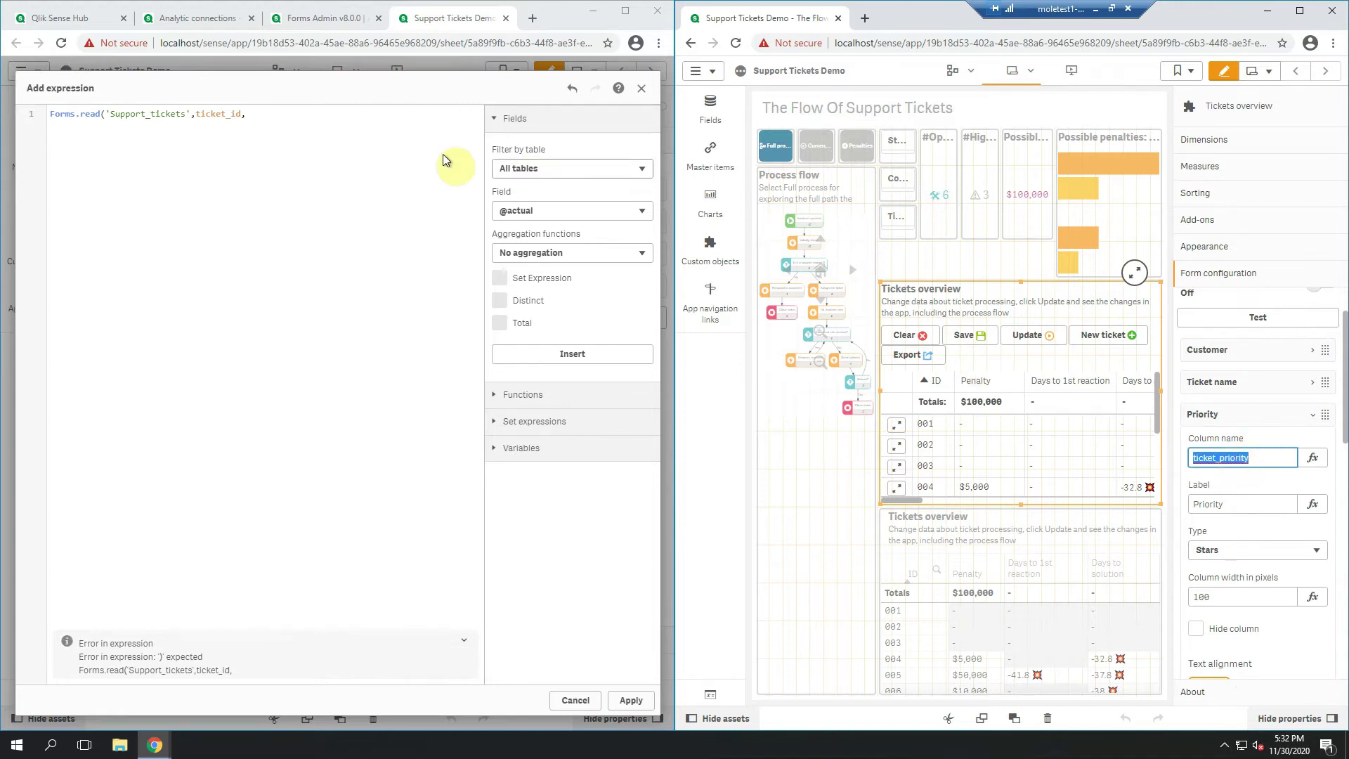
left_click(341, 113)
type("'")
key("ctrl+v")
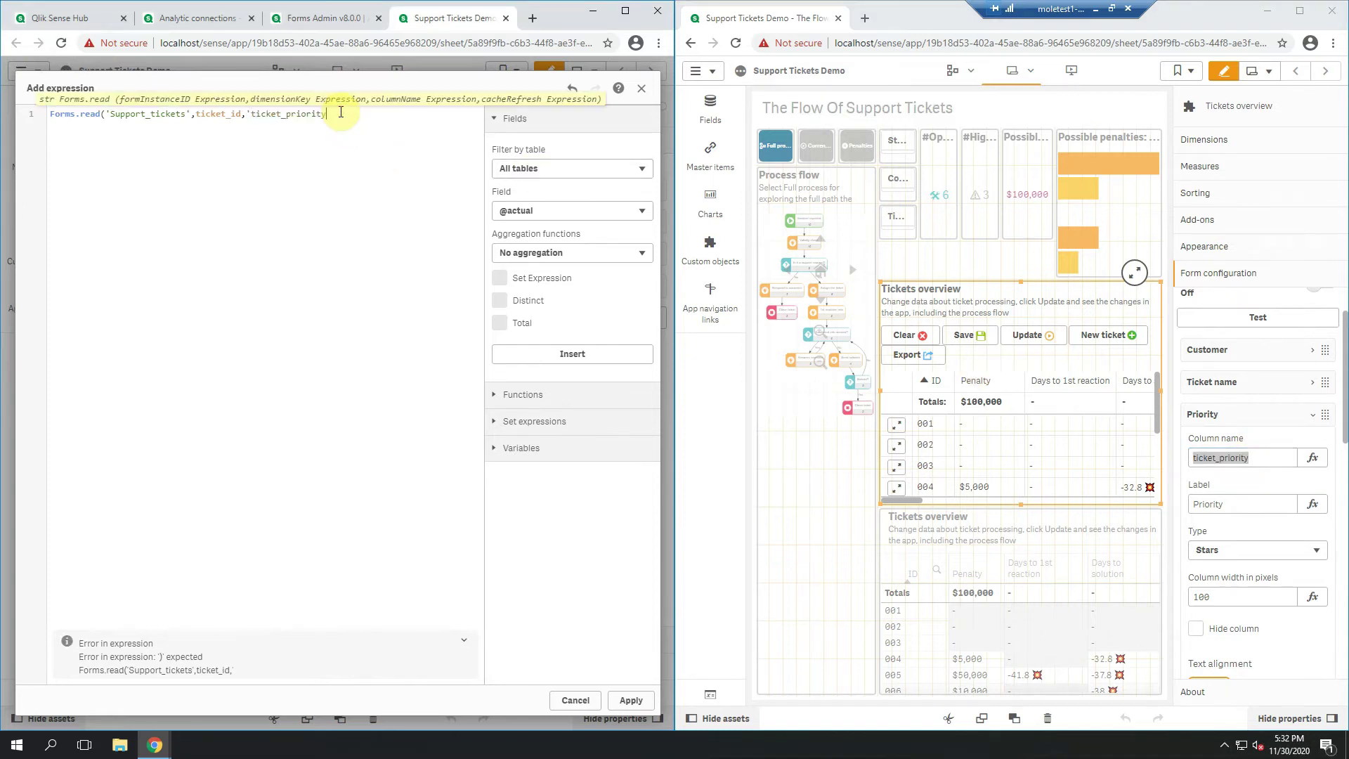
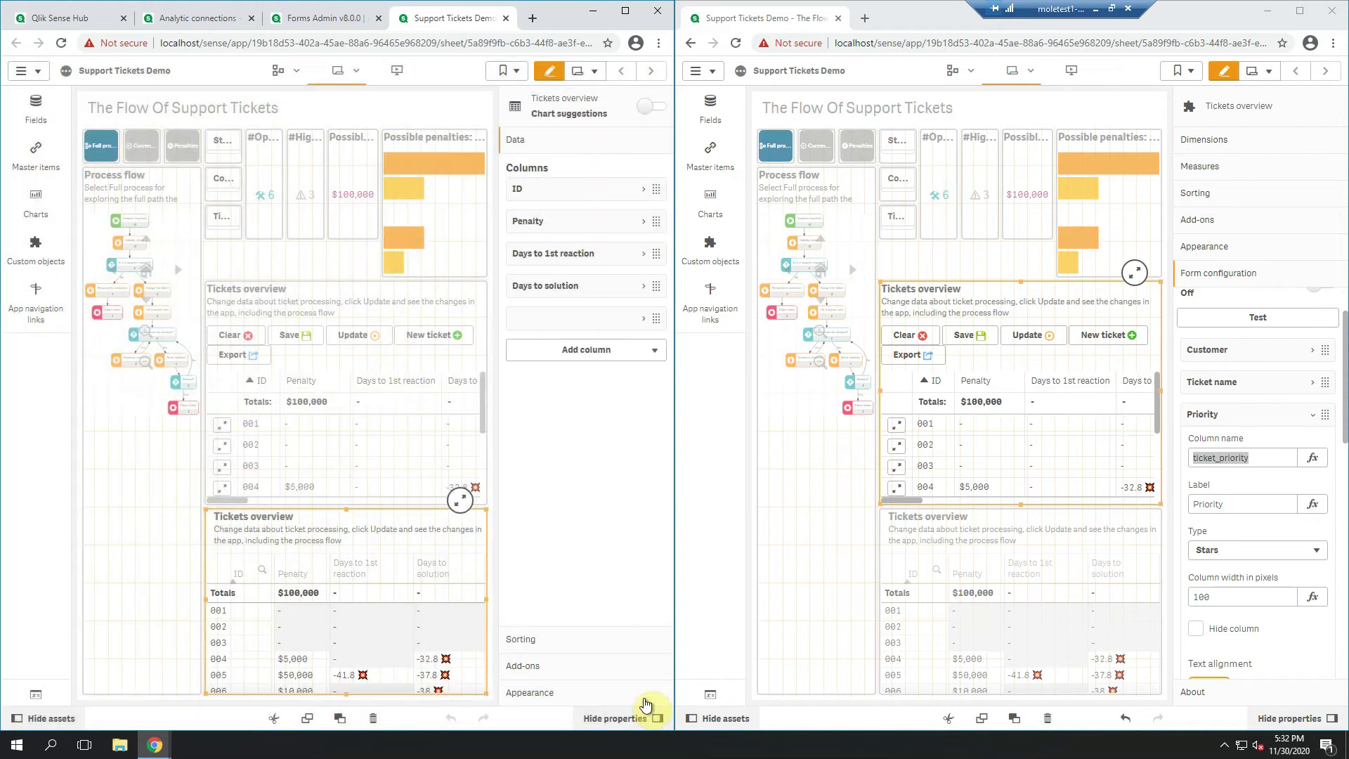
left_click(627, 19)
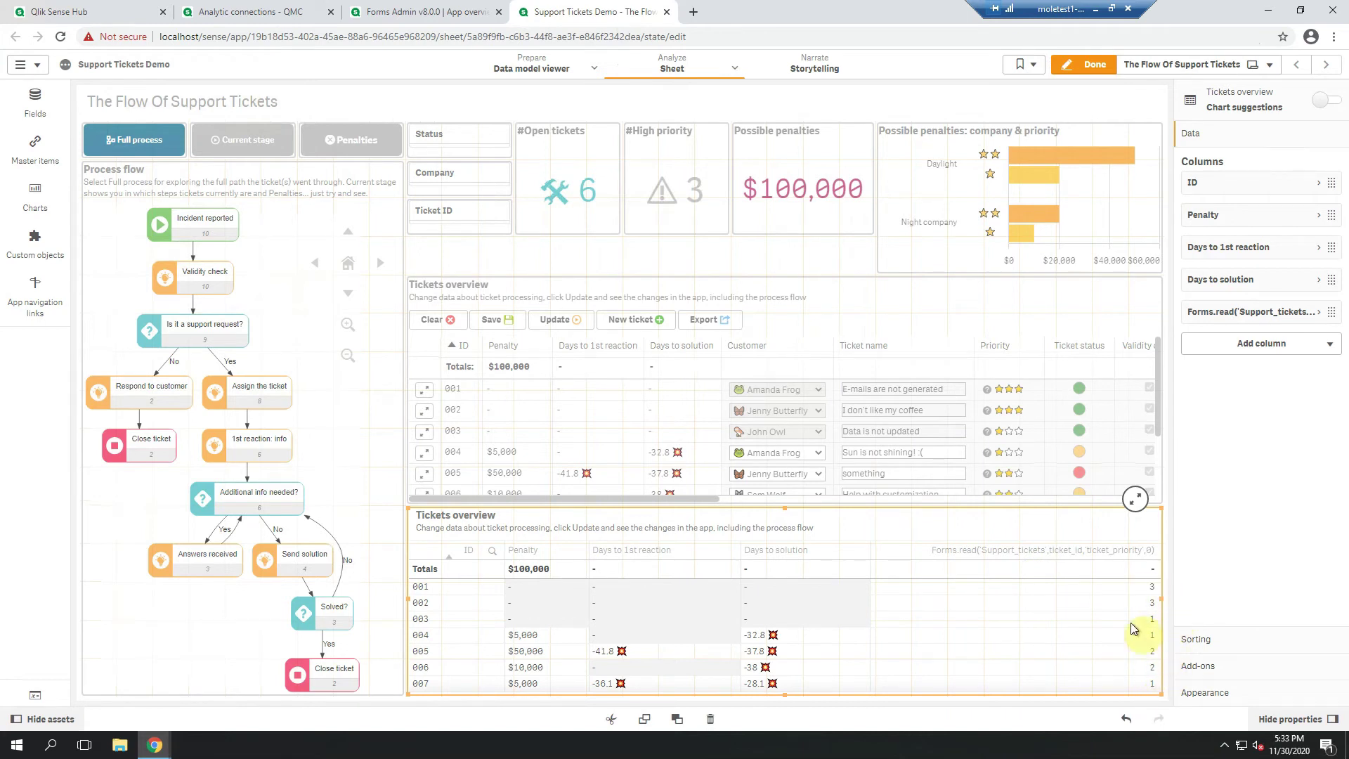
left_click(1097, 65)
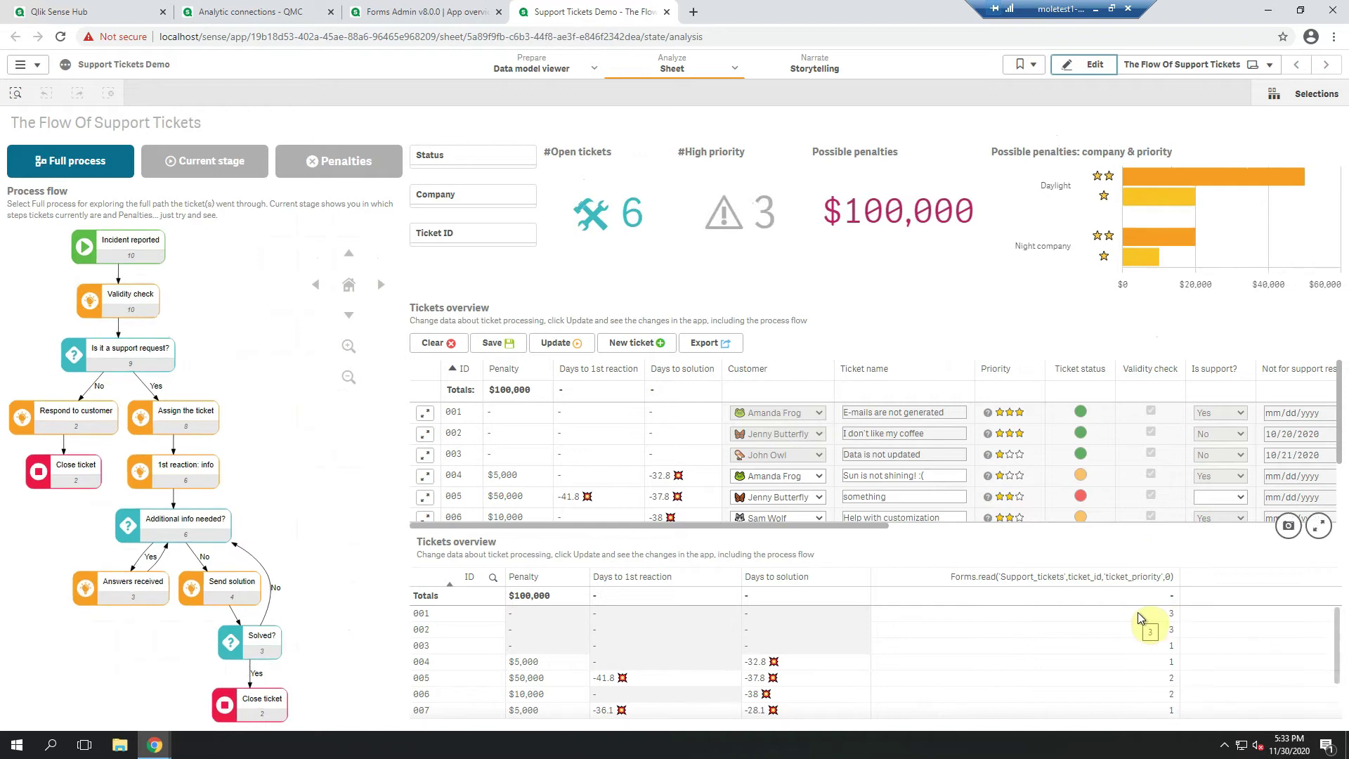
Set ticket 004's priority to three stars, save the form, filter the lower table to ticket 004, and clear the selections.
left_click(1021, 477)
left_click(494, 344)
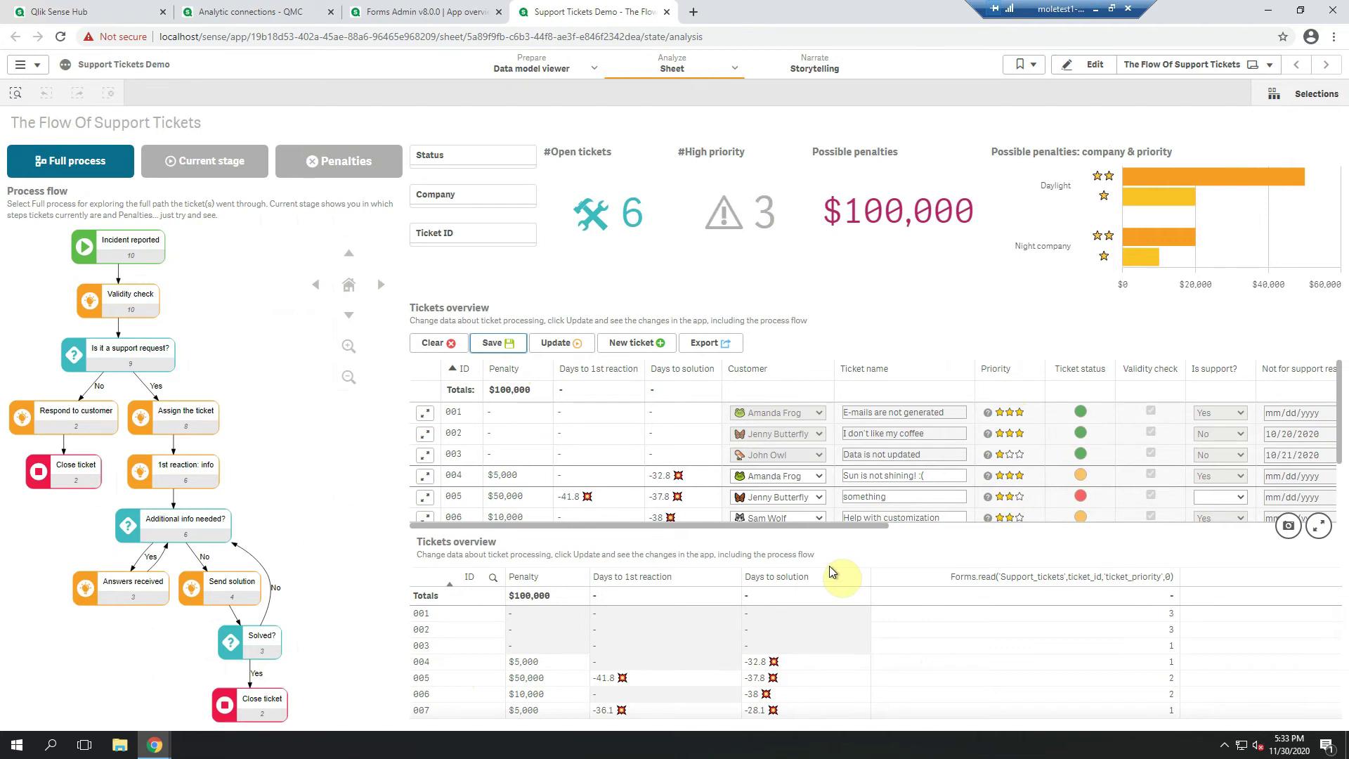
left_click(452, 662)
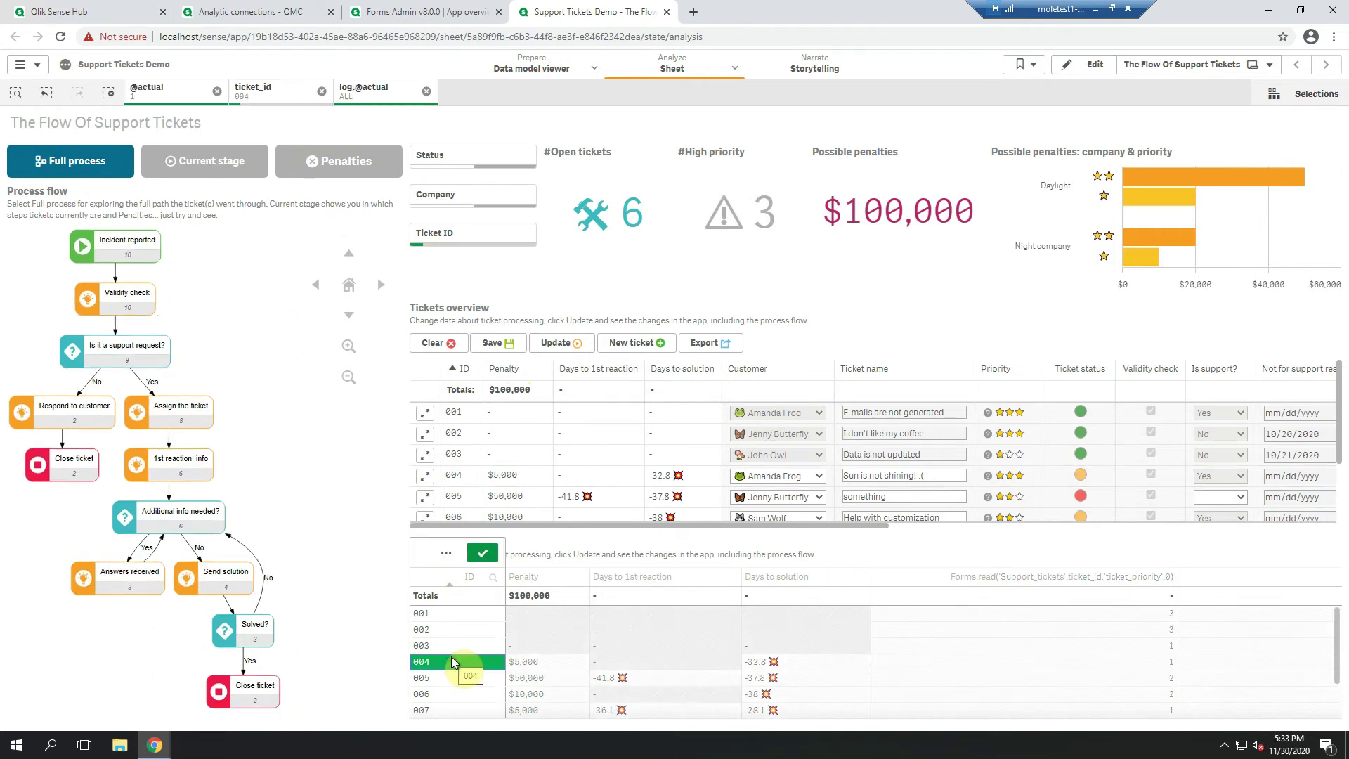
left_click(776, 672)
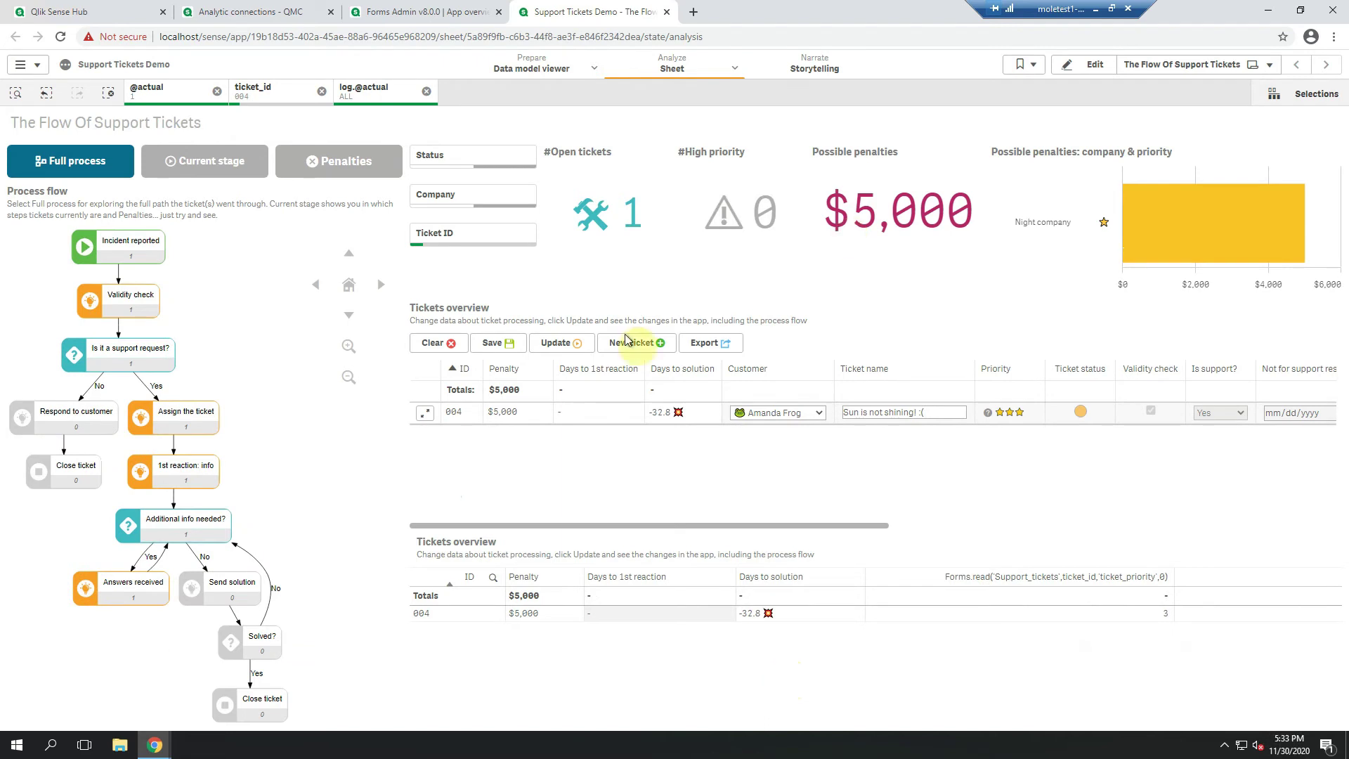
left_click(322, 90)
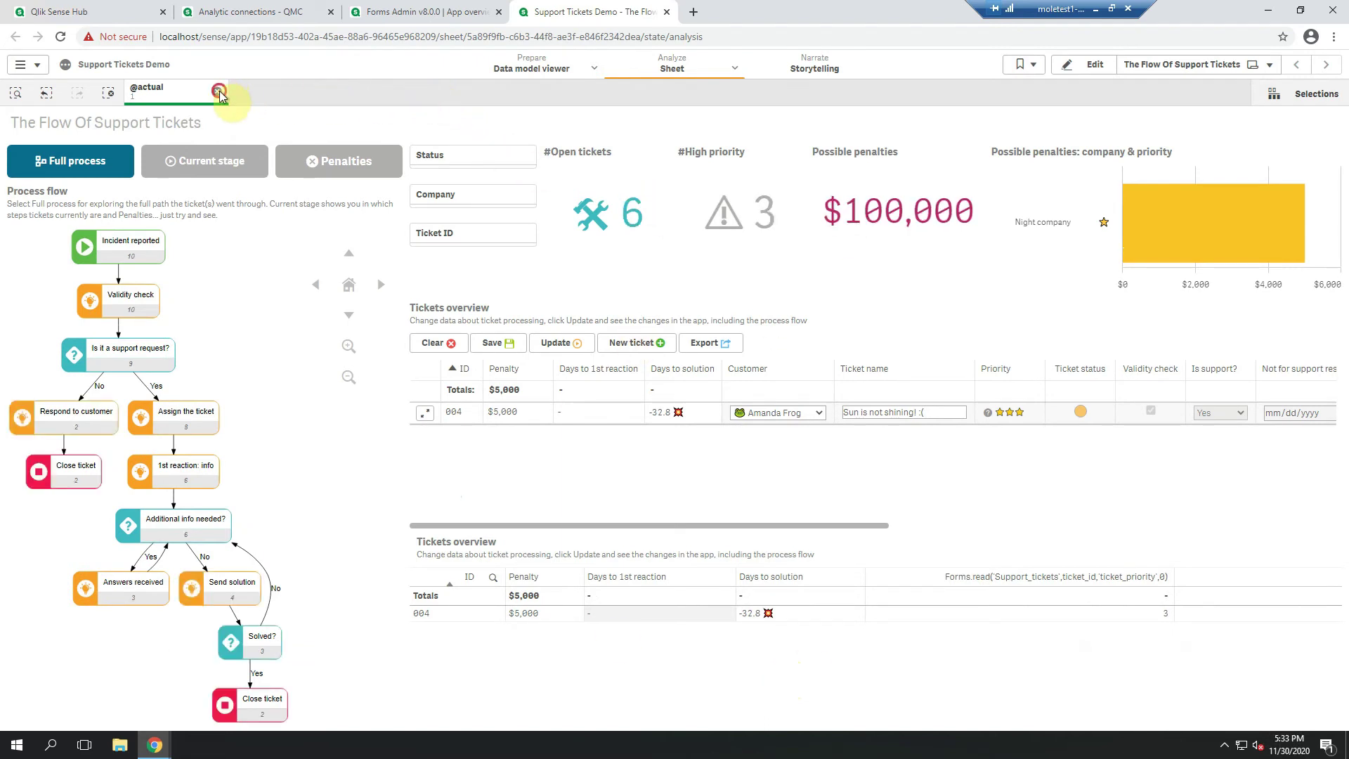
left_click(217, 92)
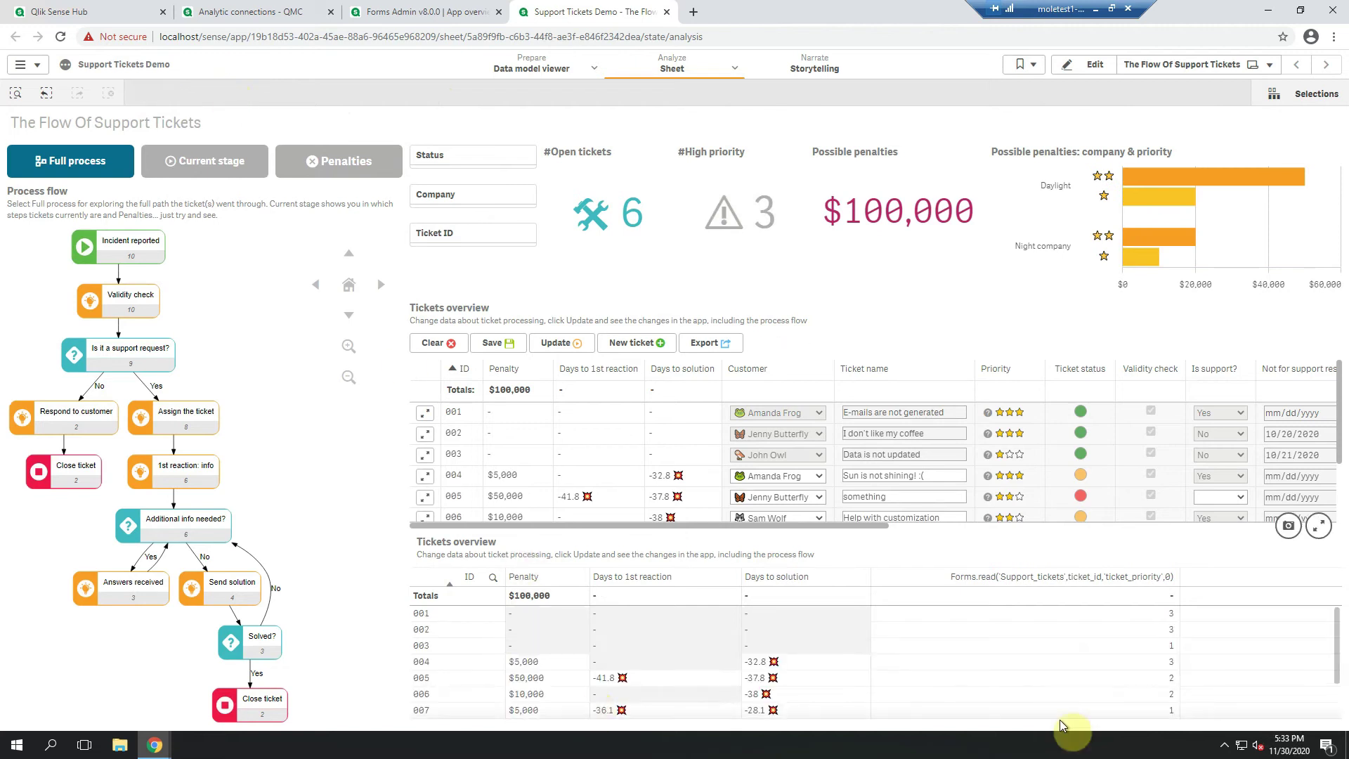
Set ticket 004's priority to two stars, save the form, filter the lower table to ticket 004, and clear all selections.
left_click(1009, 476)
left_click(499, 345)
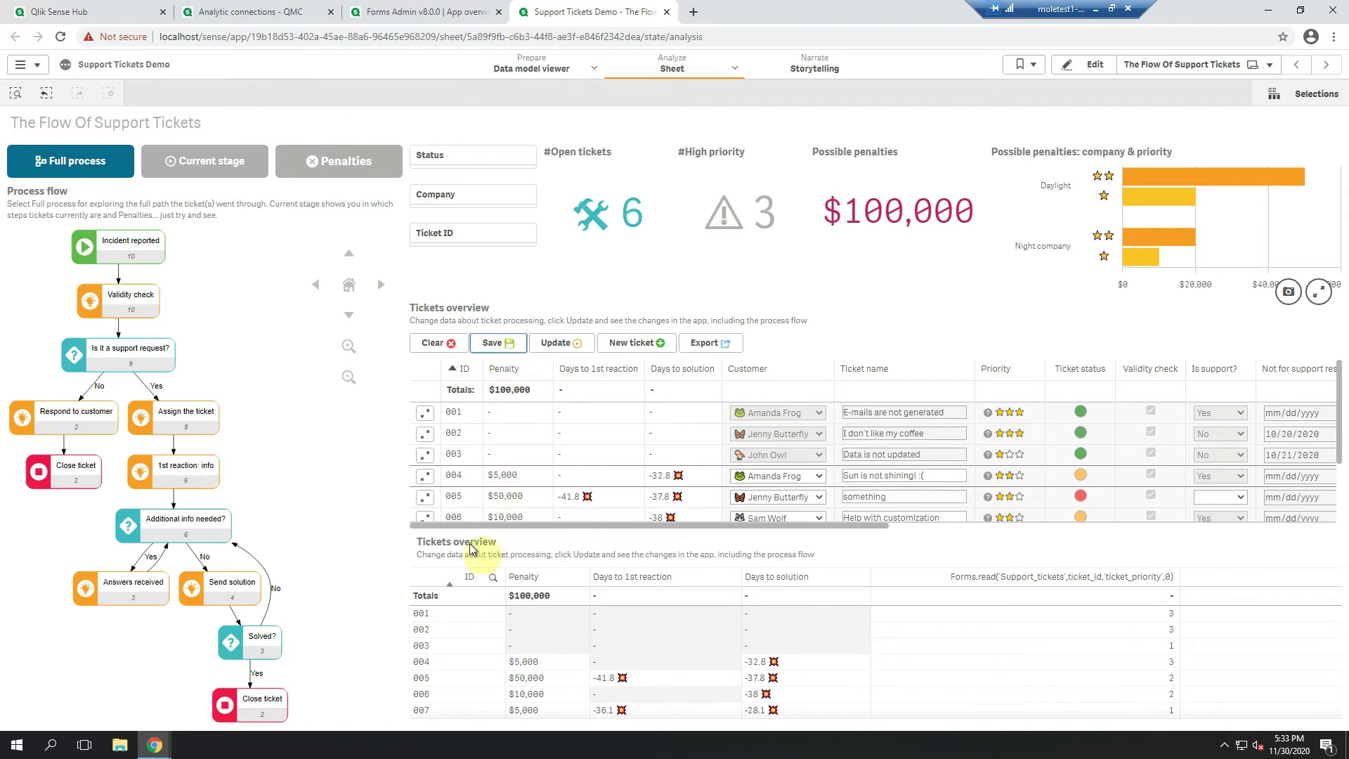
left_click(452, 667)
left_click(483, 550)
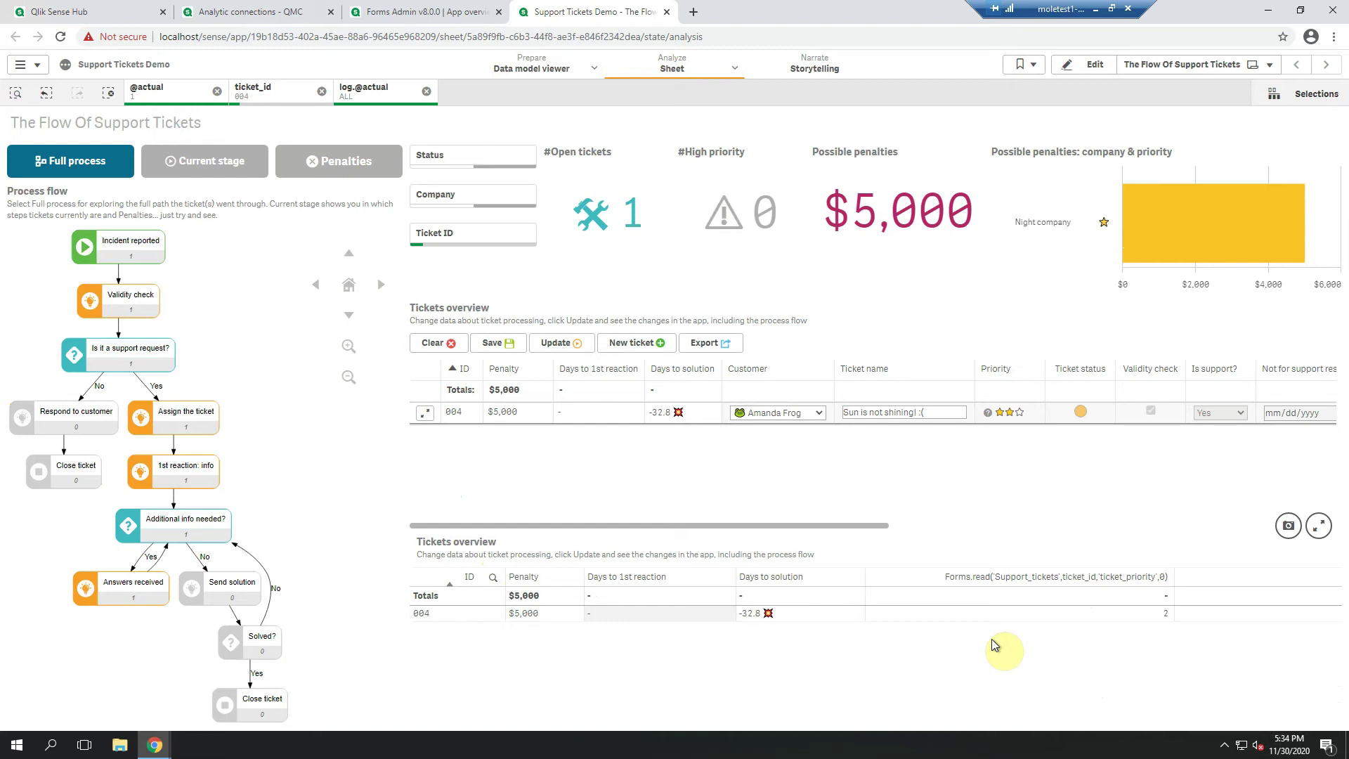
left_click(108, 92)
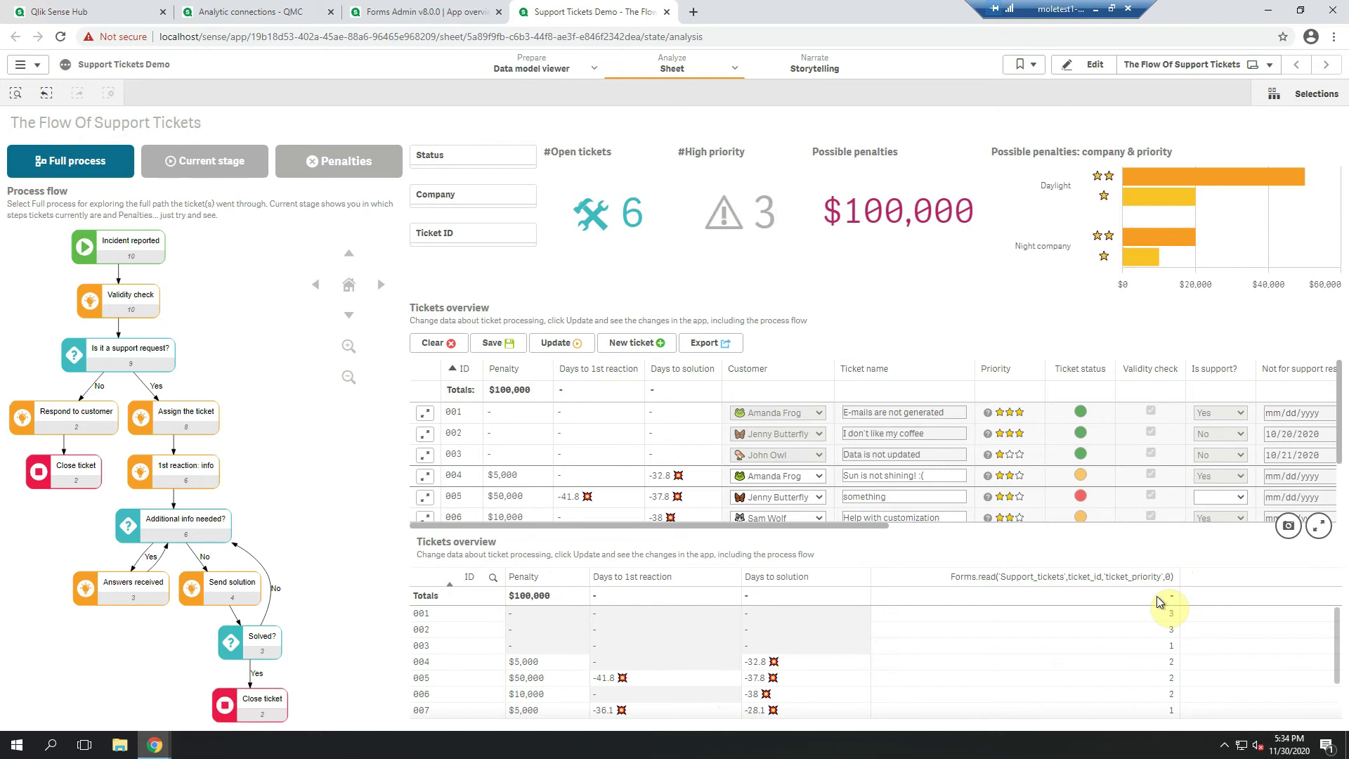
Create a new app variable named 'refresh' with definition 0 while editing the sheet.
left_click(1096, 64)
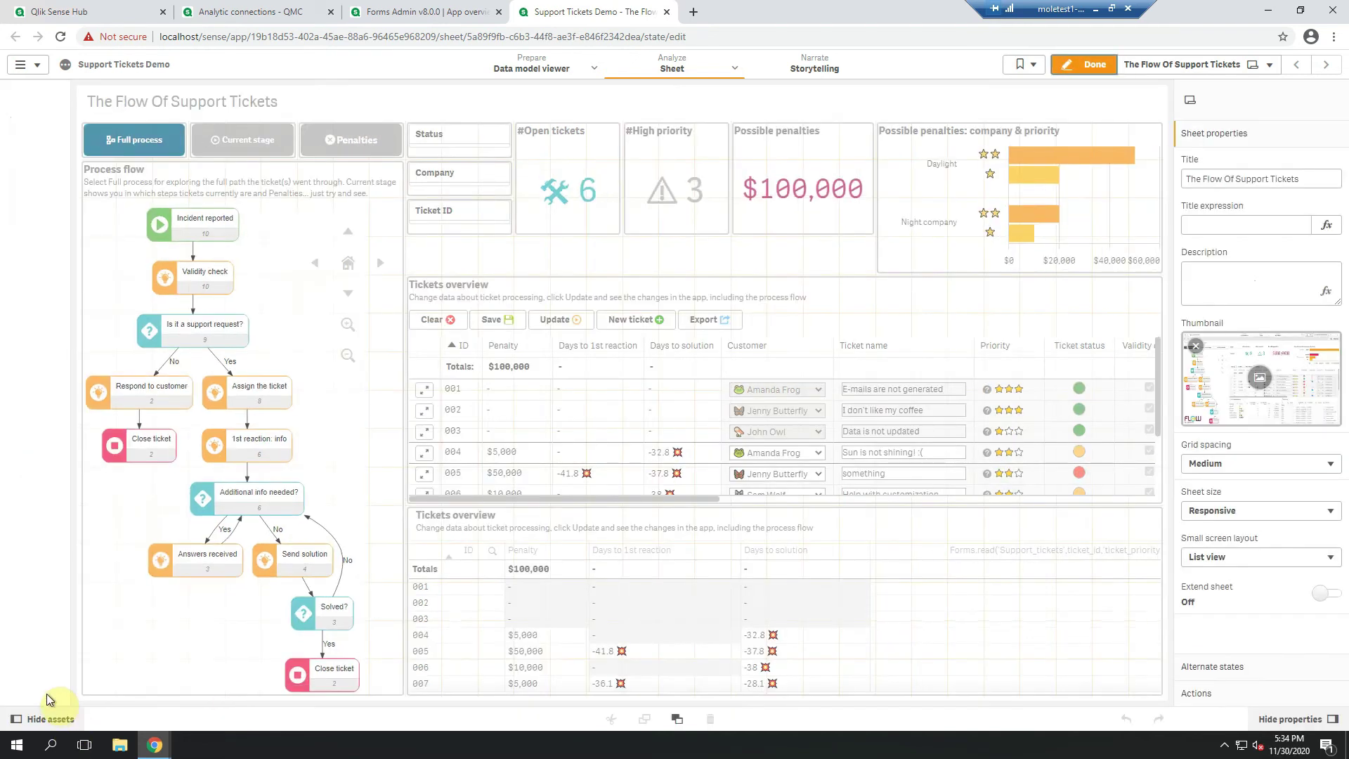
left_click(48, 699)
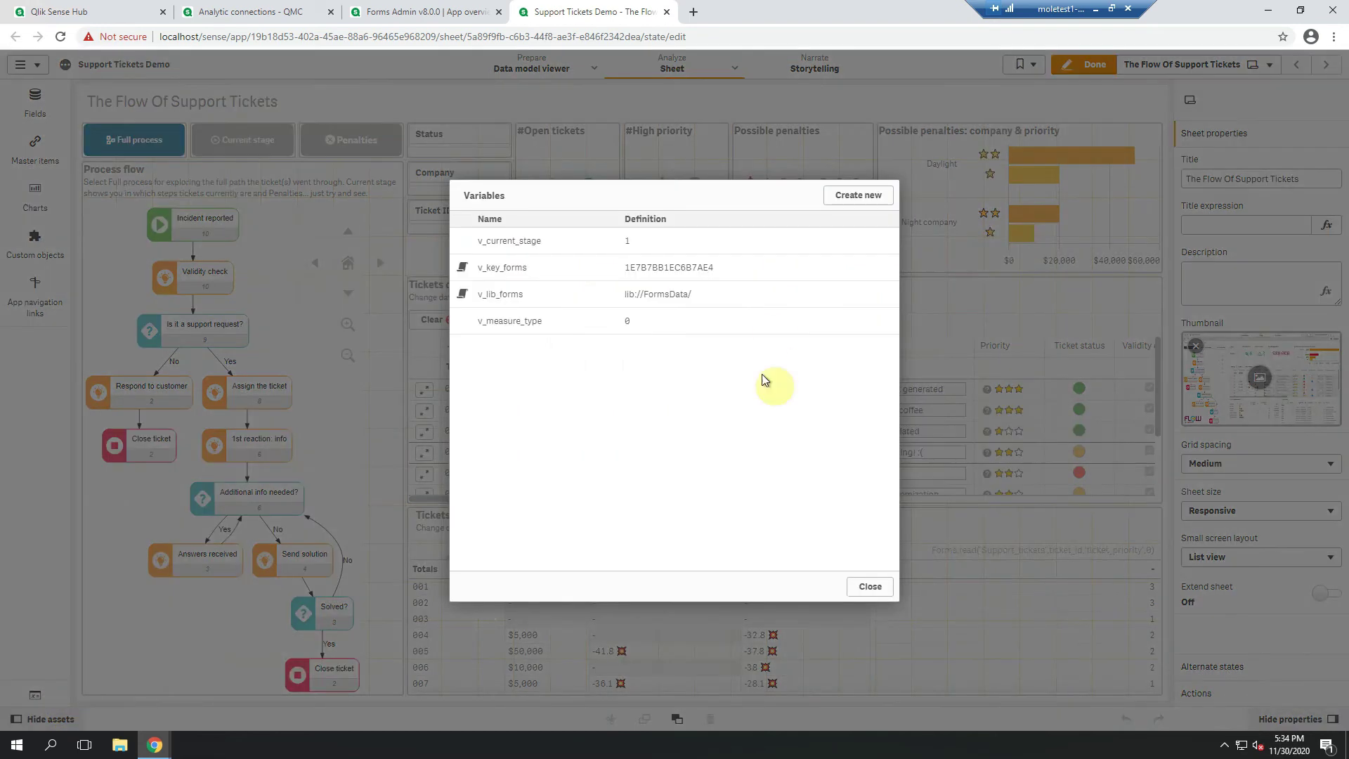
left_click(852, 196)
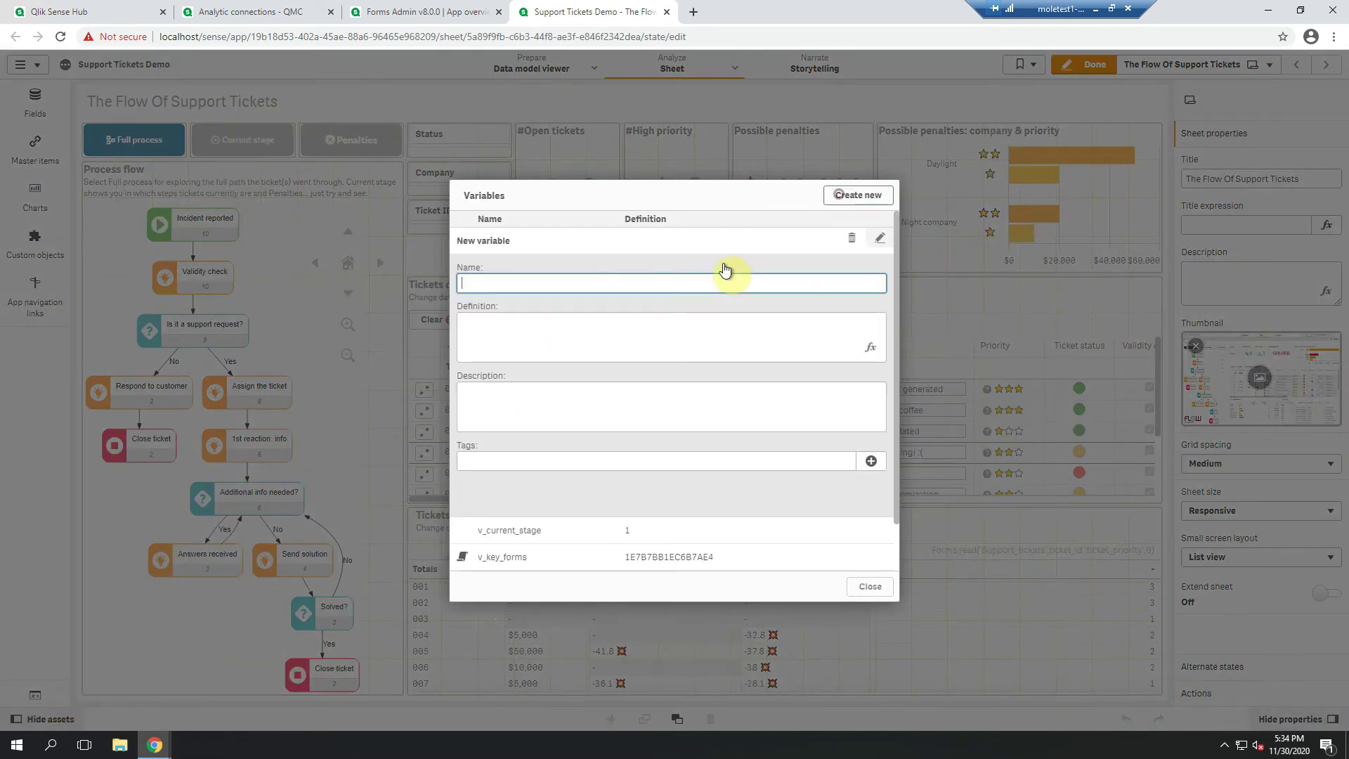
left_click(639, 327)
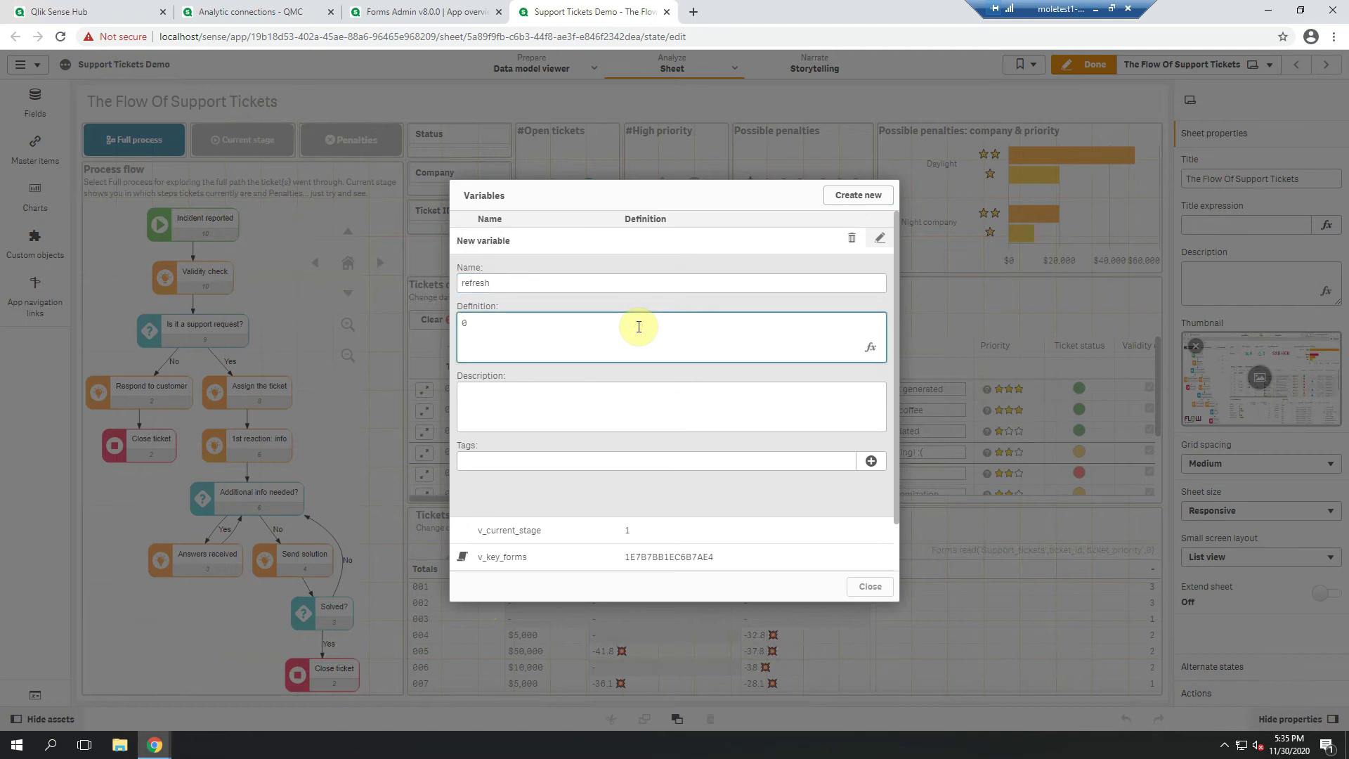
left_click(879, 239)
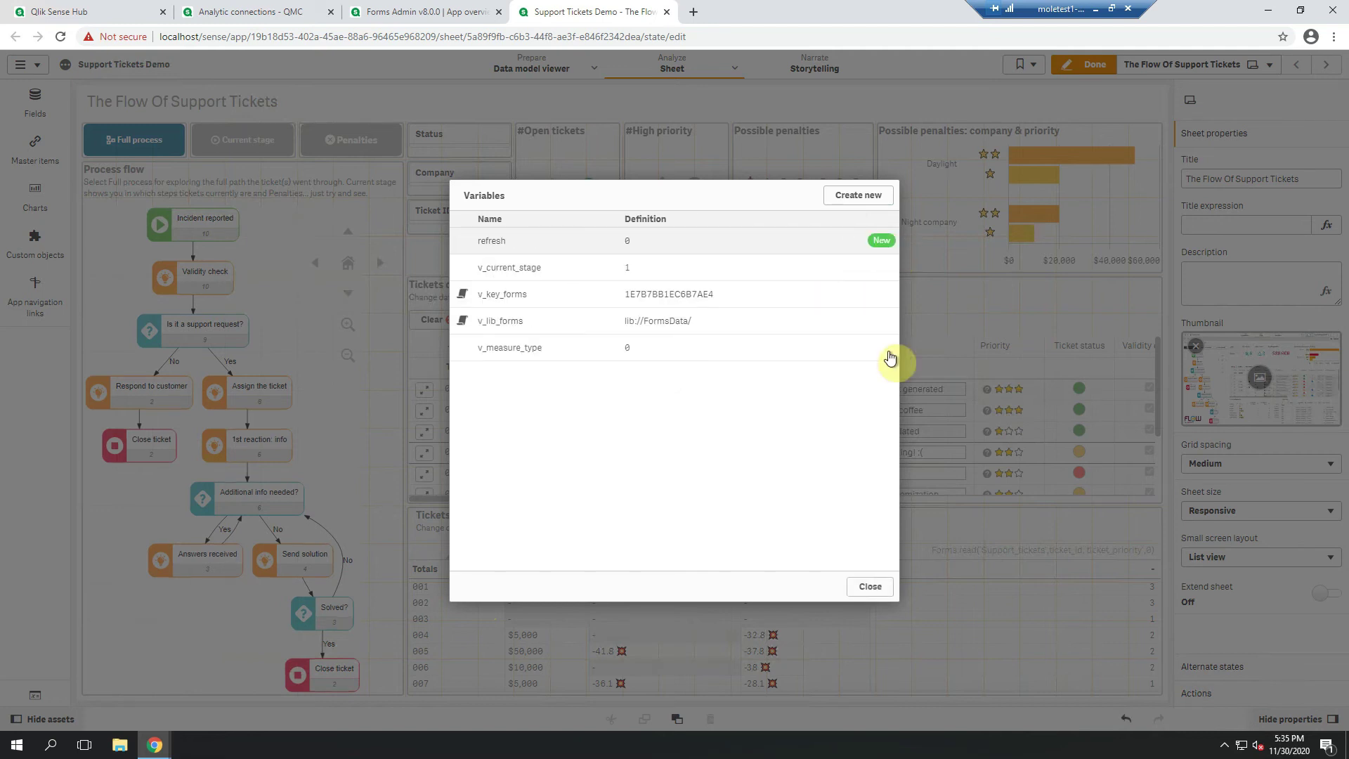
left_click(873, 589)
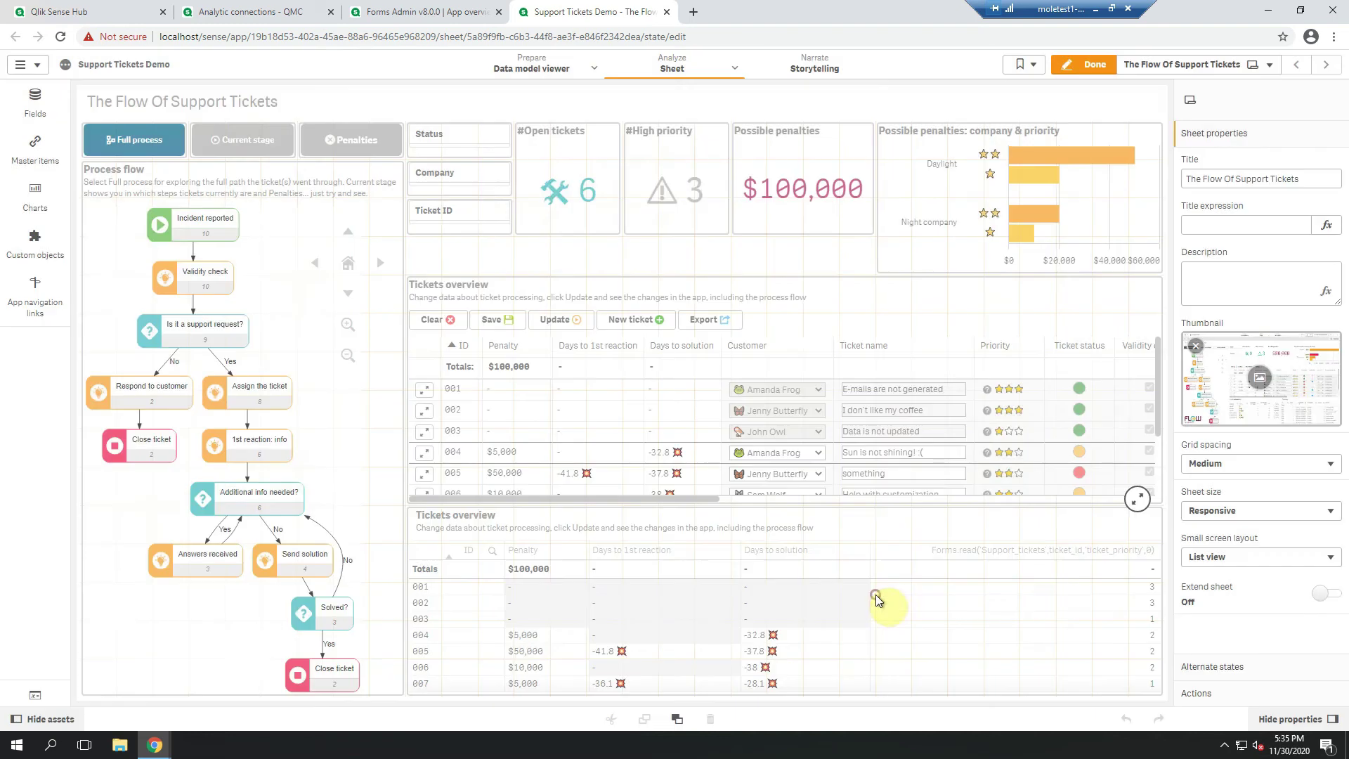
Turn on the advanced settings in the ticket form's configuration and set its SSE Refresh variable to 'refresh'.
left_click(907, 296)
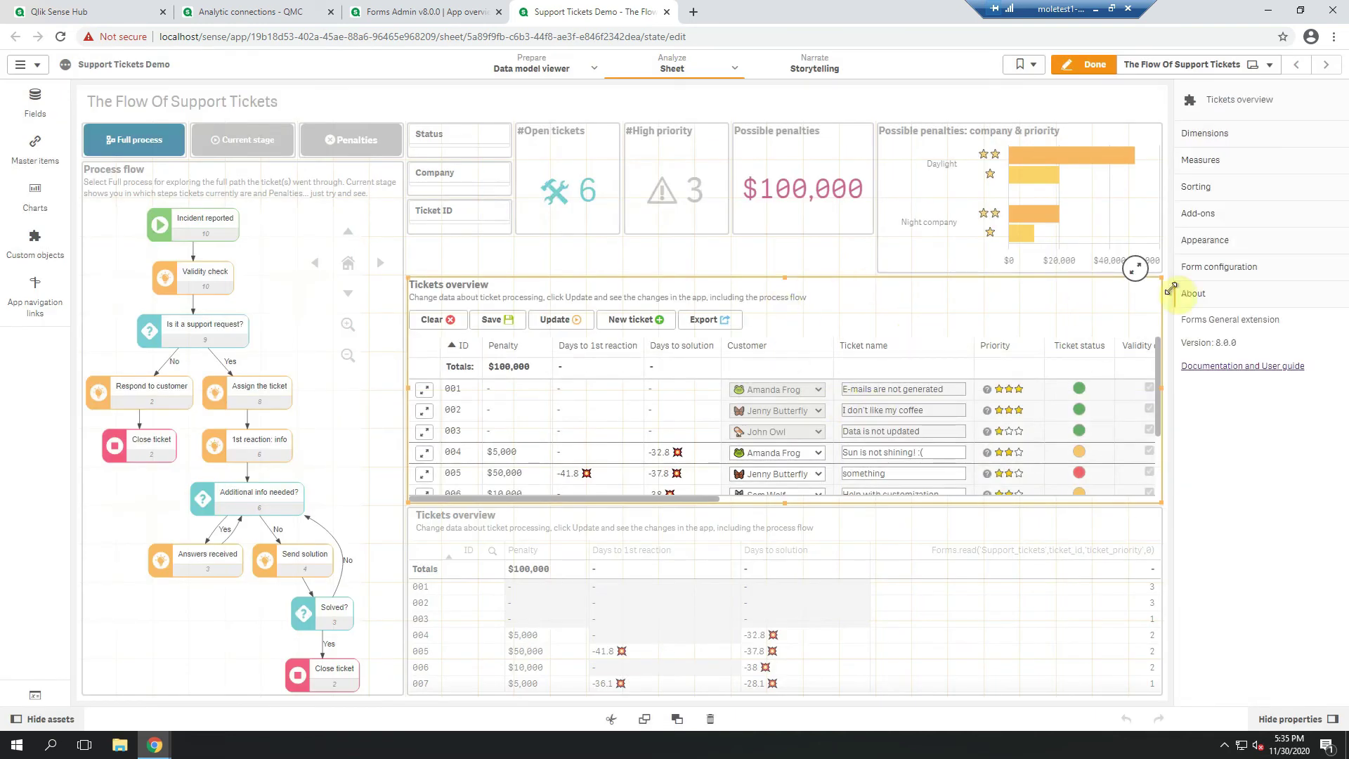
left_click(1278, 270)
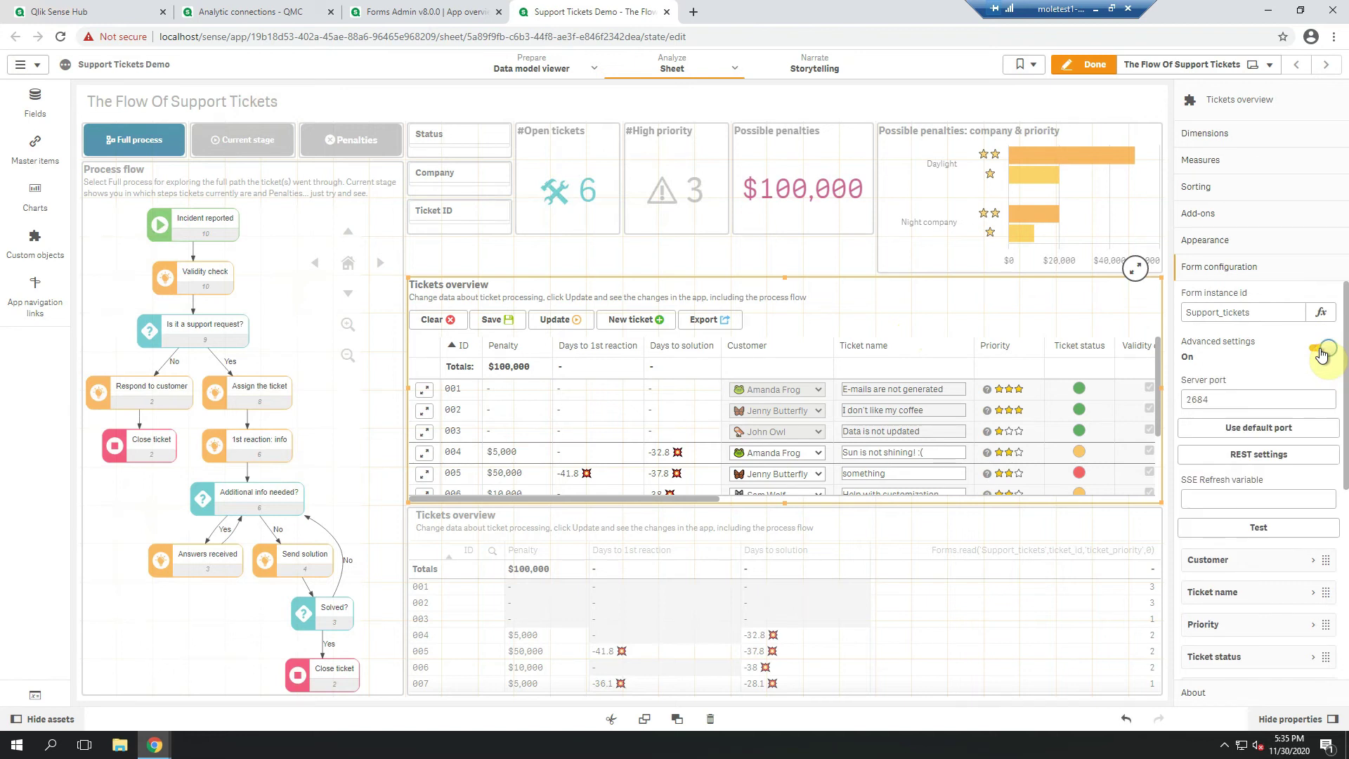
left_click(1258, 497)
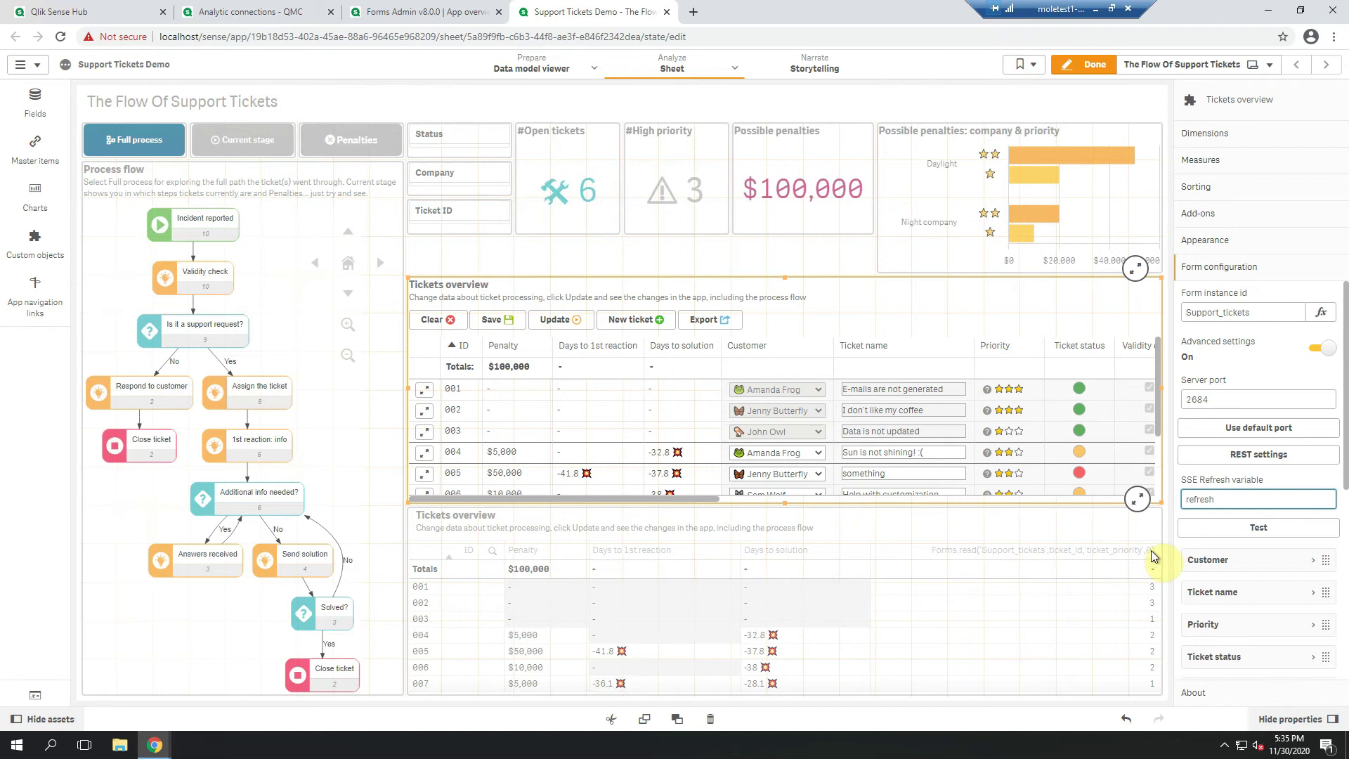
Use the refresh variable as the last argument of the lower table's Forms.read expression, apply it, and finish editing the sheet.
left_click(1081, 528)
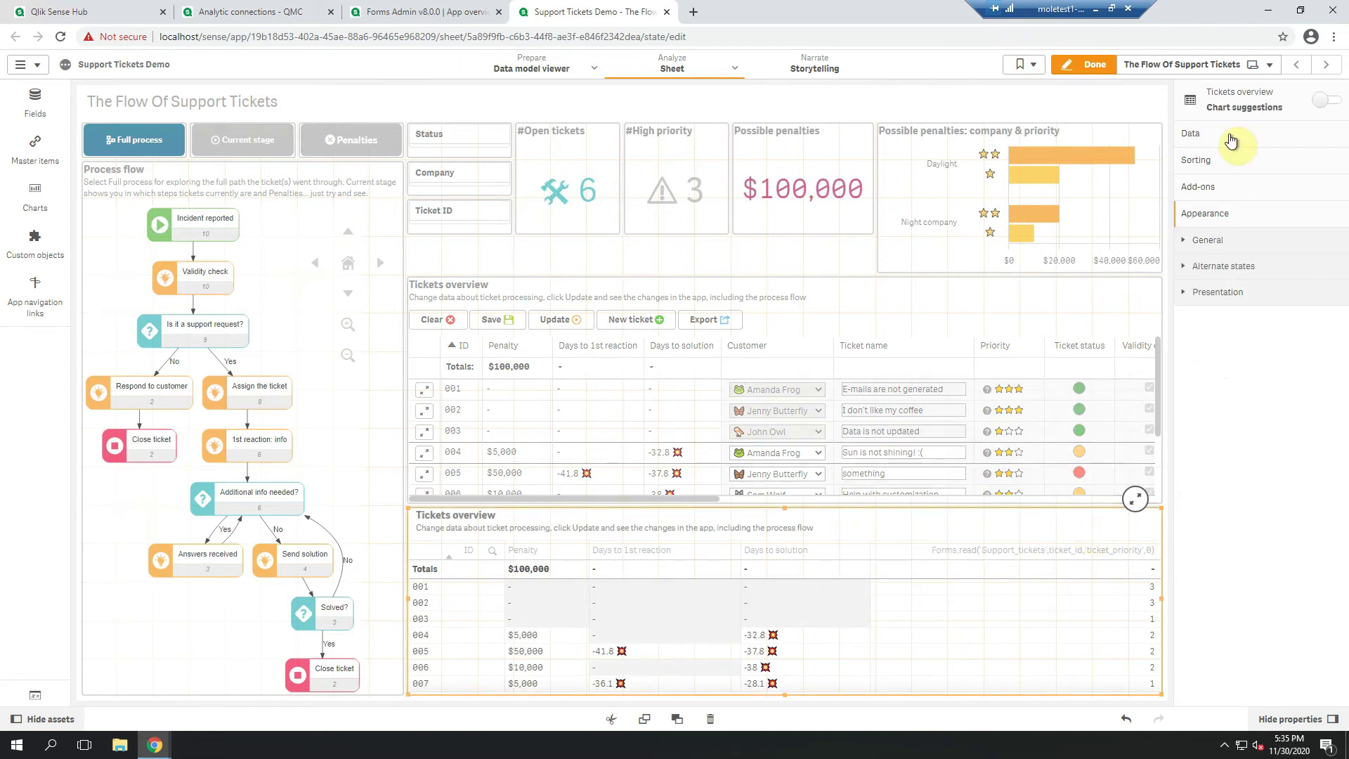
left_click(1231, 142)
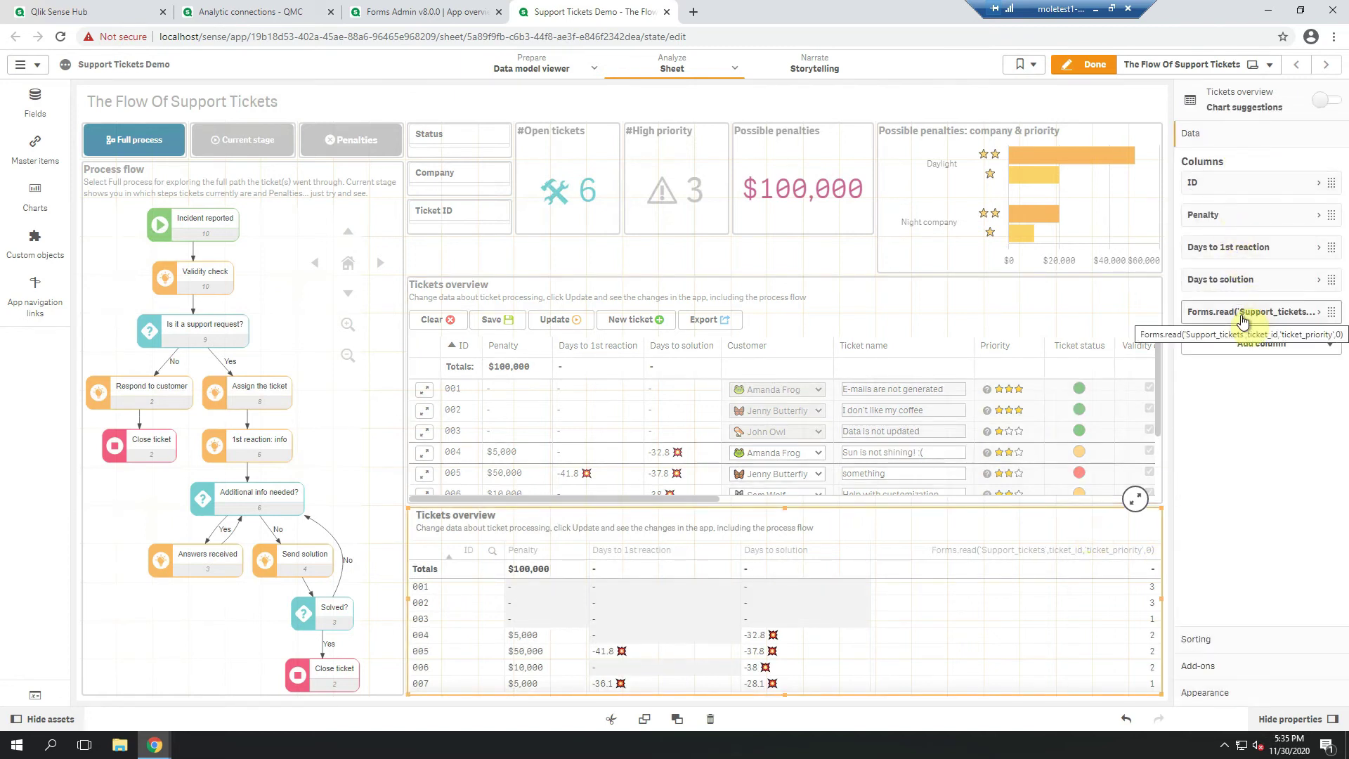
left_click(1243, 320)
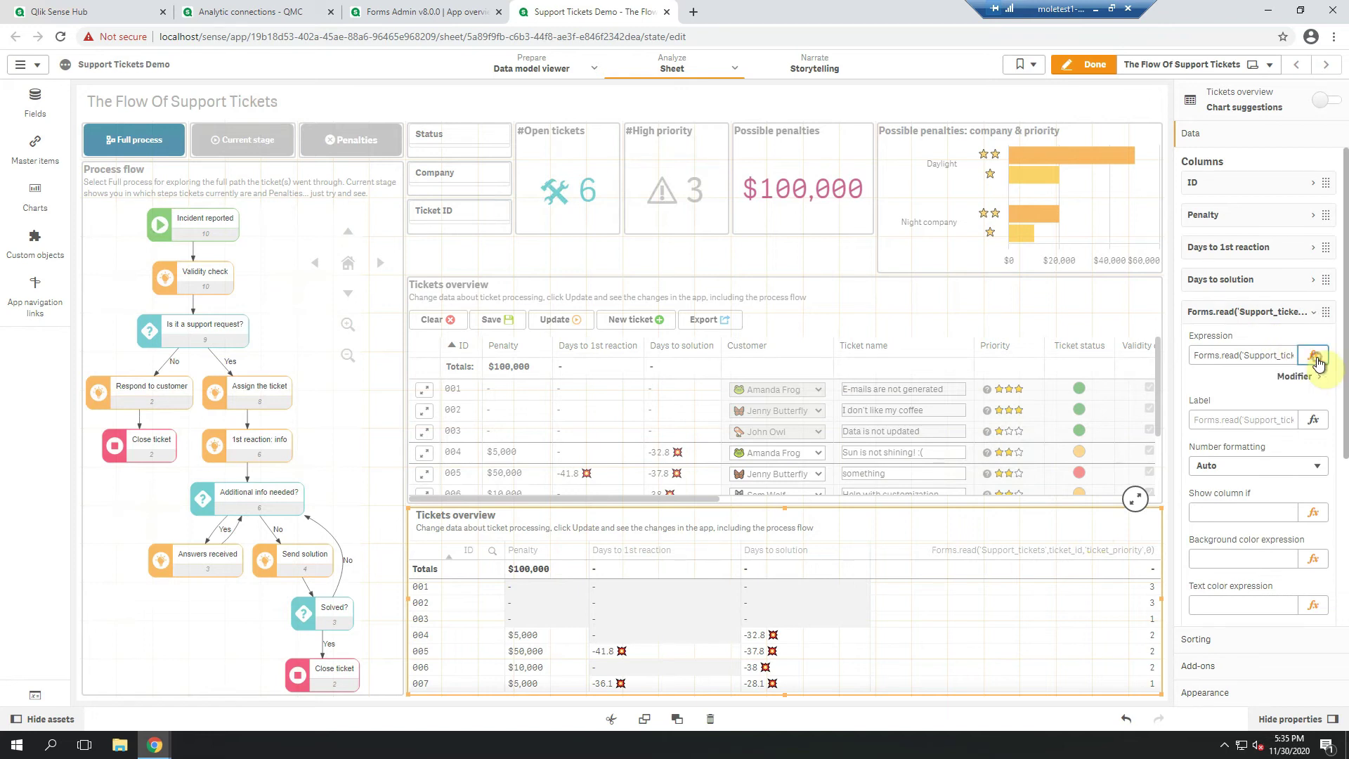
left_click(1314, 356)
type("refresh")
left_click(1307, 702)
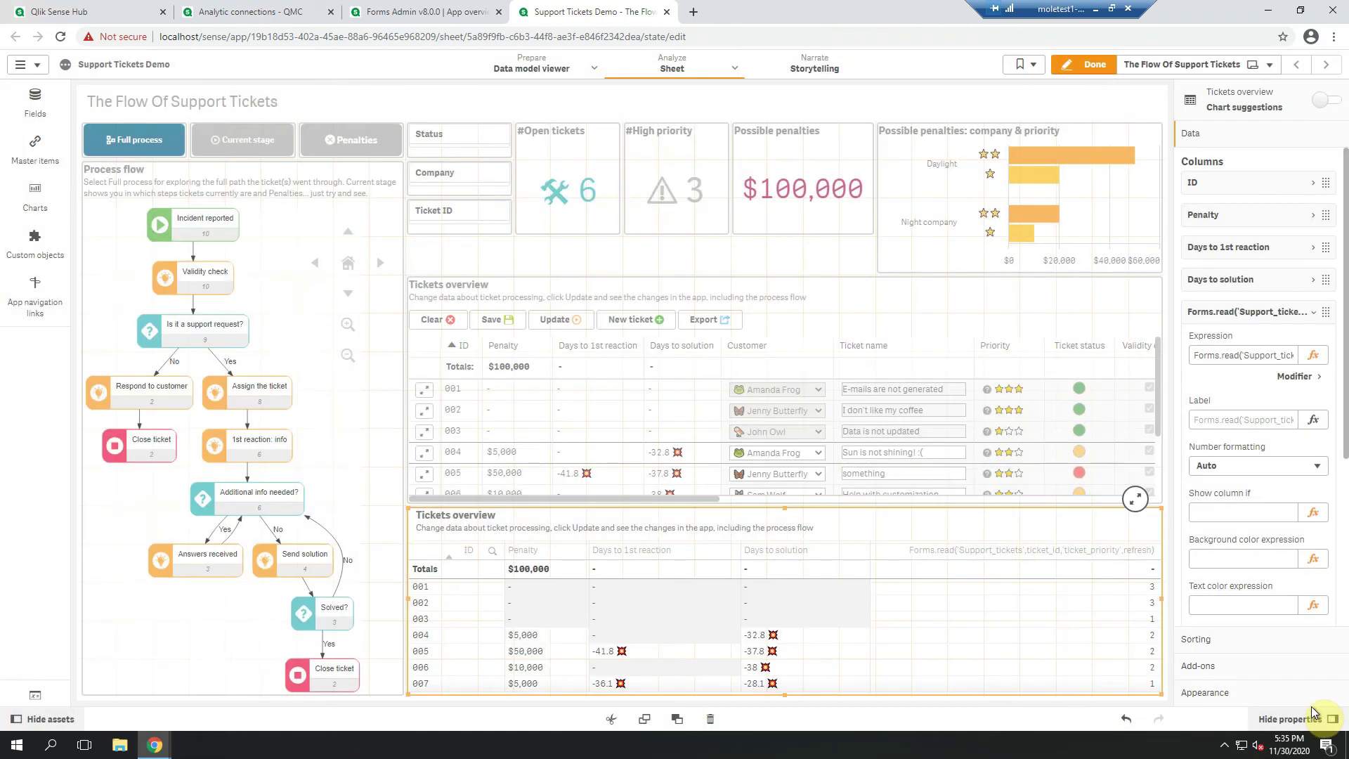
left_click(1089, 64)
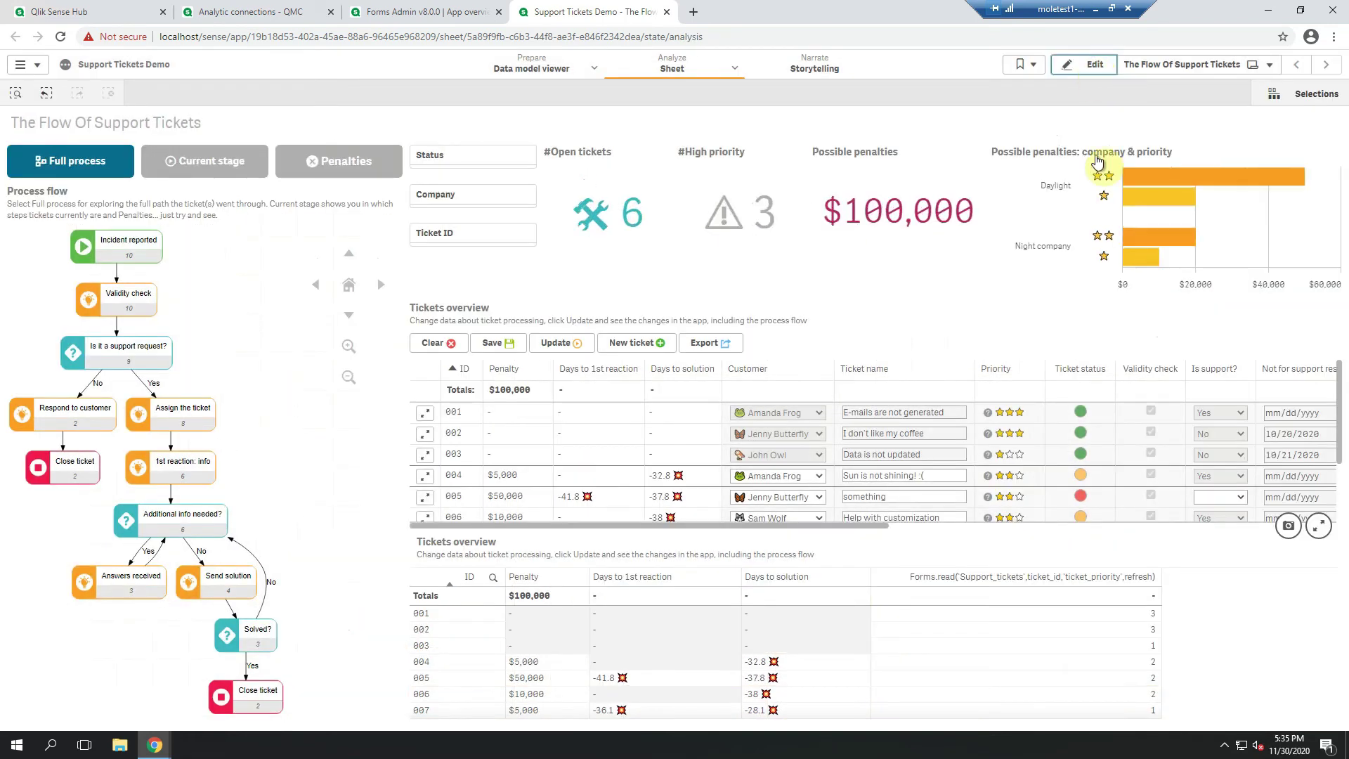
Change ticket 004's priority to three stars, one star, and three stars again, saving the form after each change.
left_click(1021, 476)
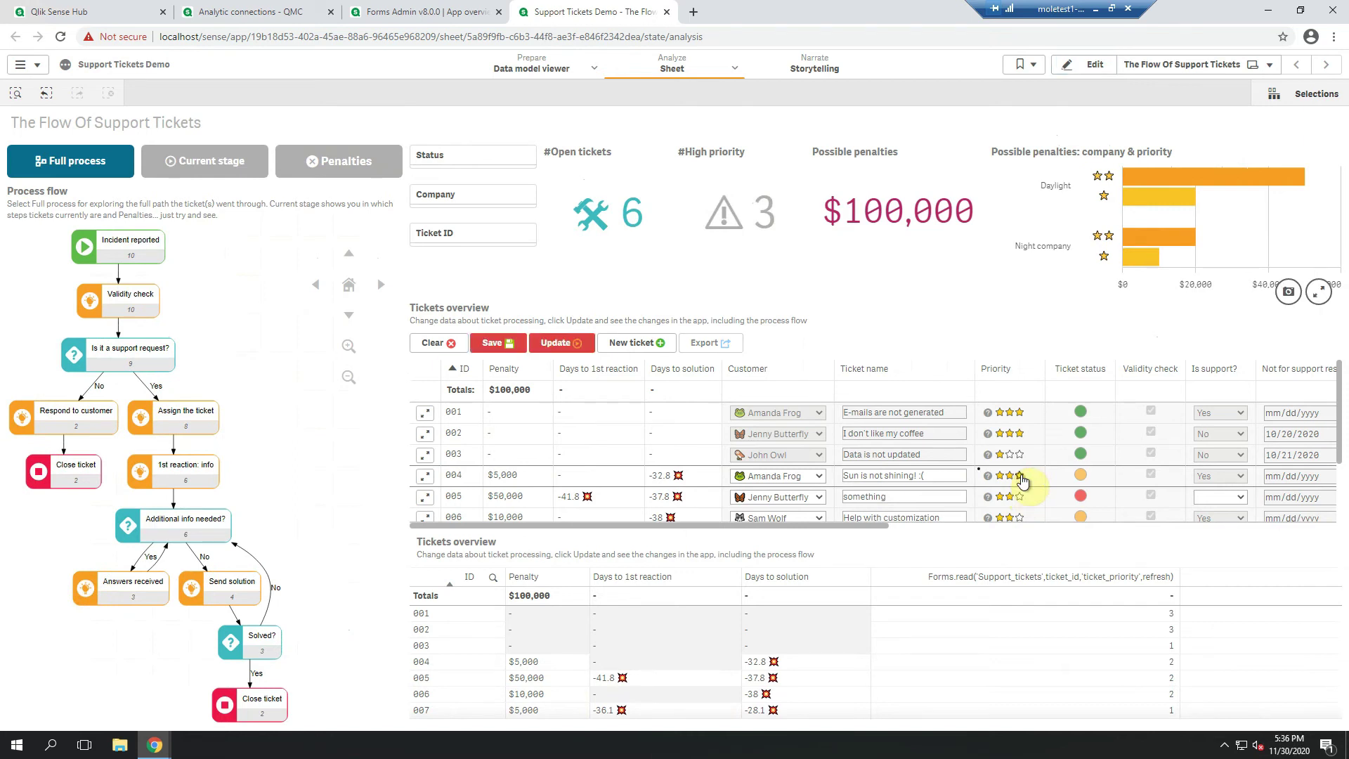
left_click(495, 345)
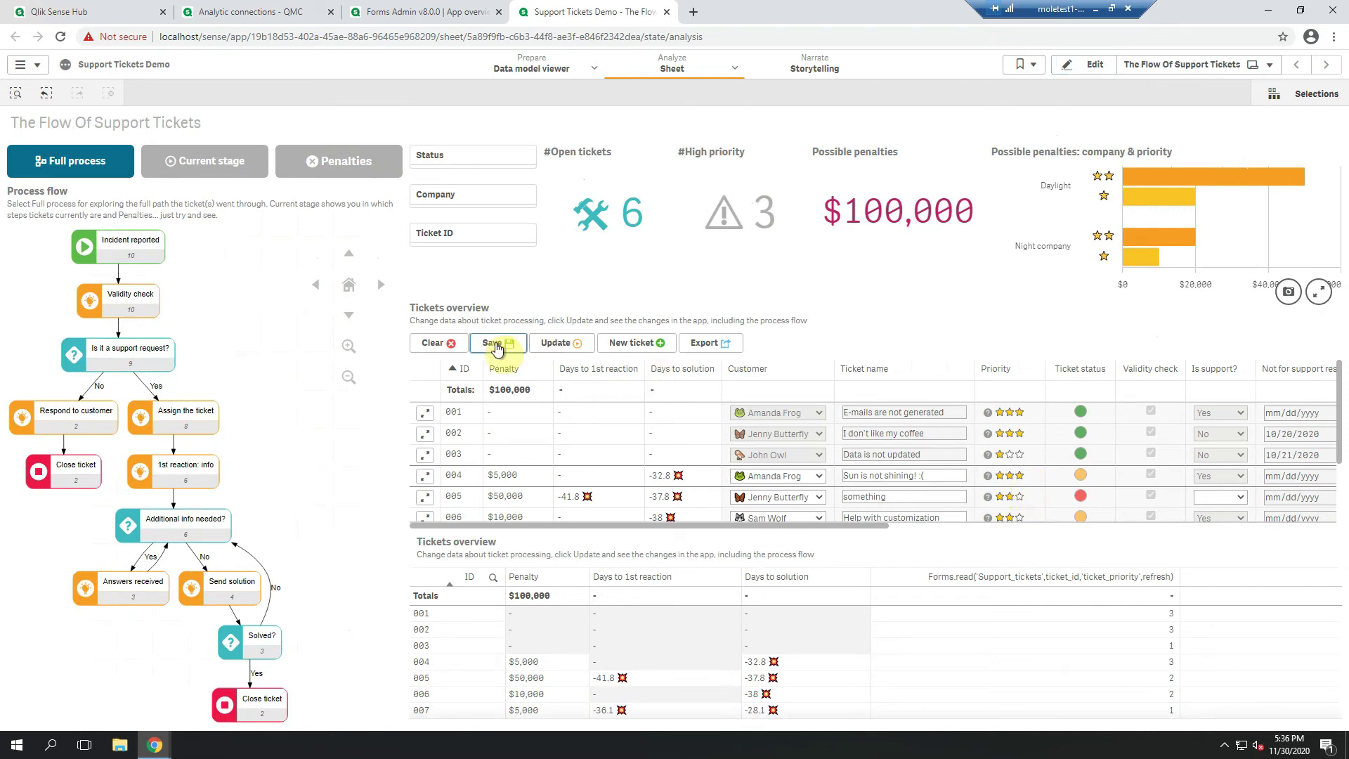
left_click(1000, 478)
left_click(503, 346)
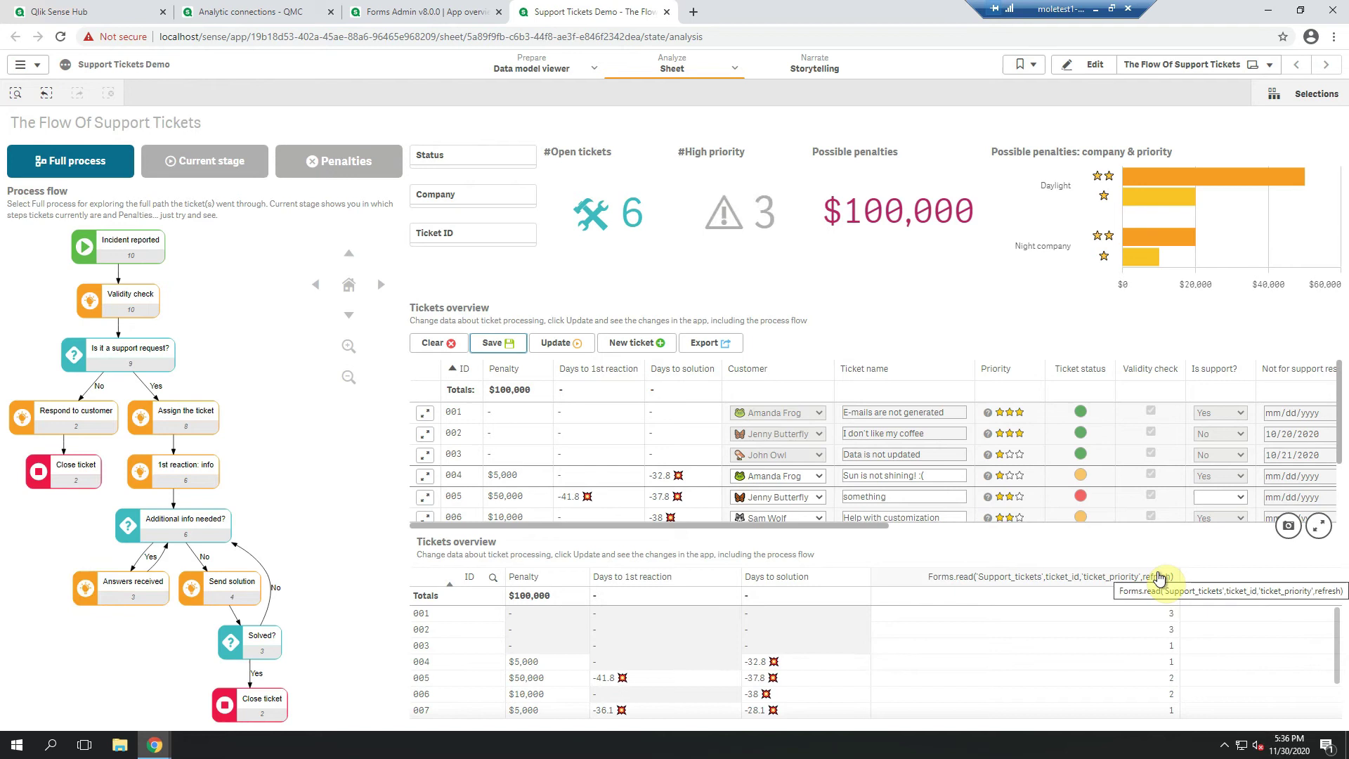
left_click(1019, 476)
left_click(495, 345)
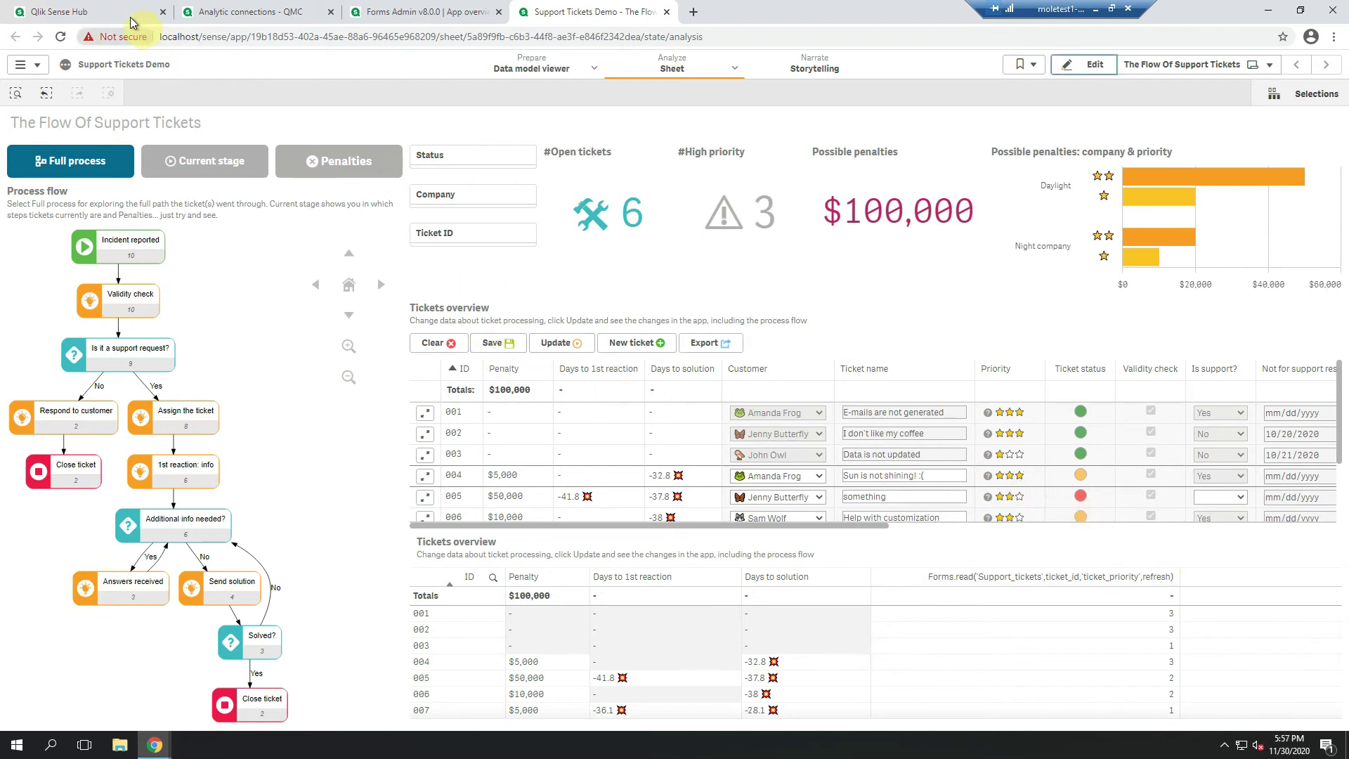
Open the SSE DEMO app from the hub and display its sheet 'My new sheet'.
left_click(130, 20)
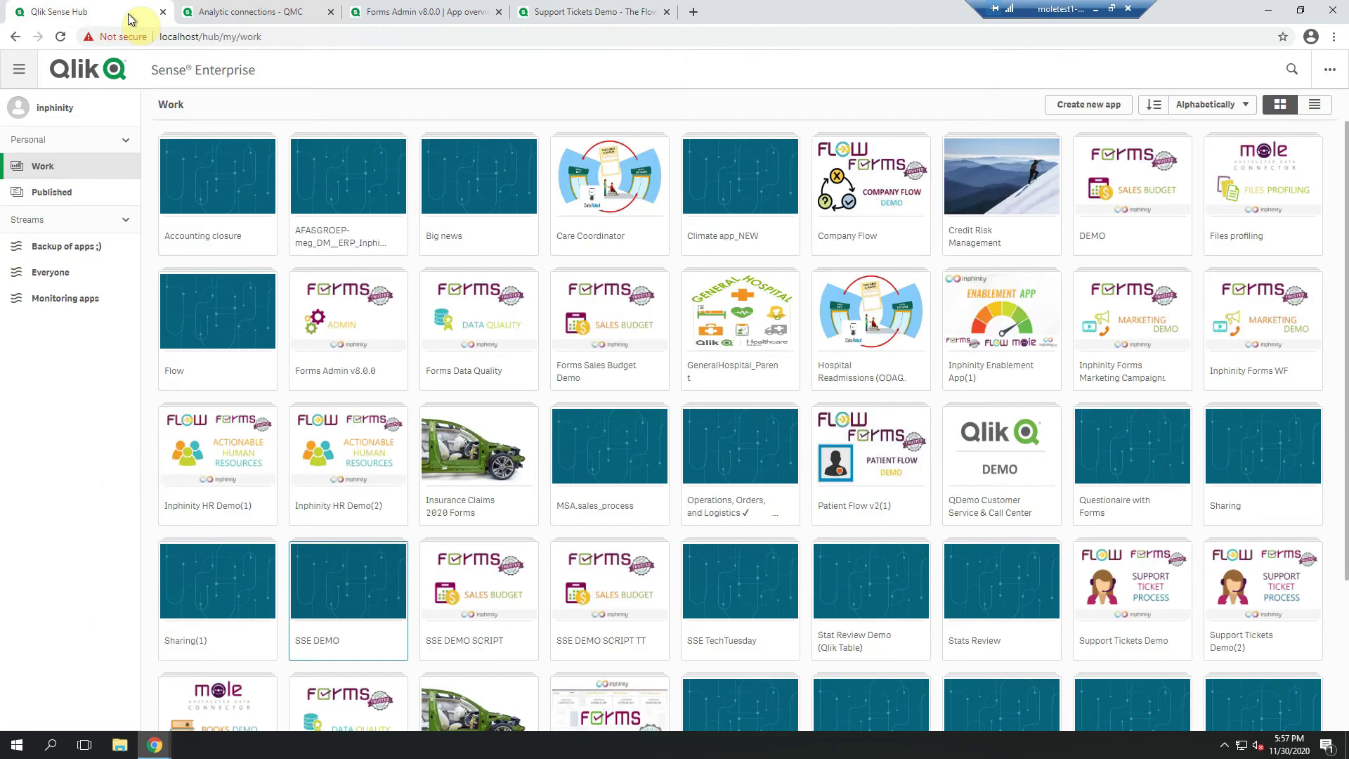
left_click(353, 587)
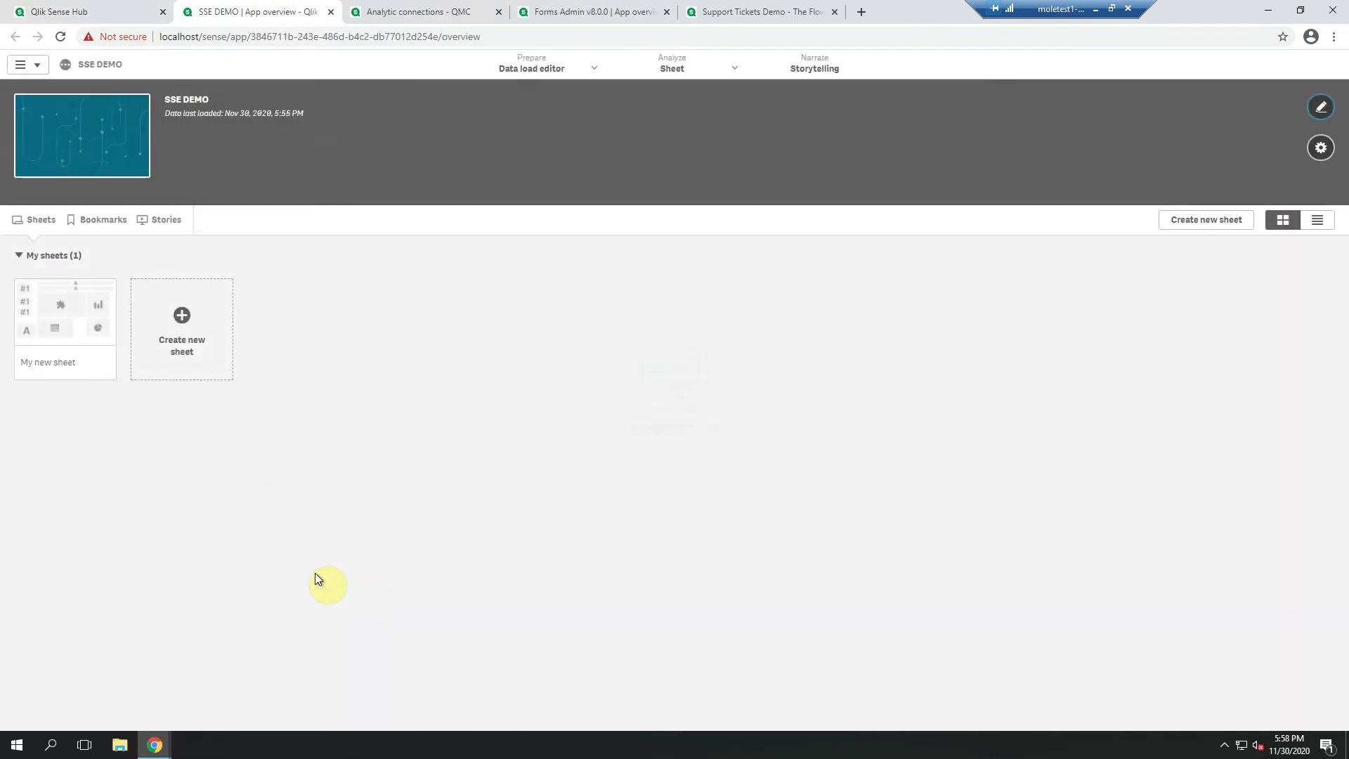
left_click(91, 317)
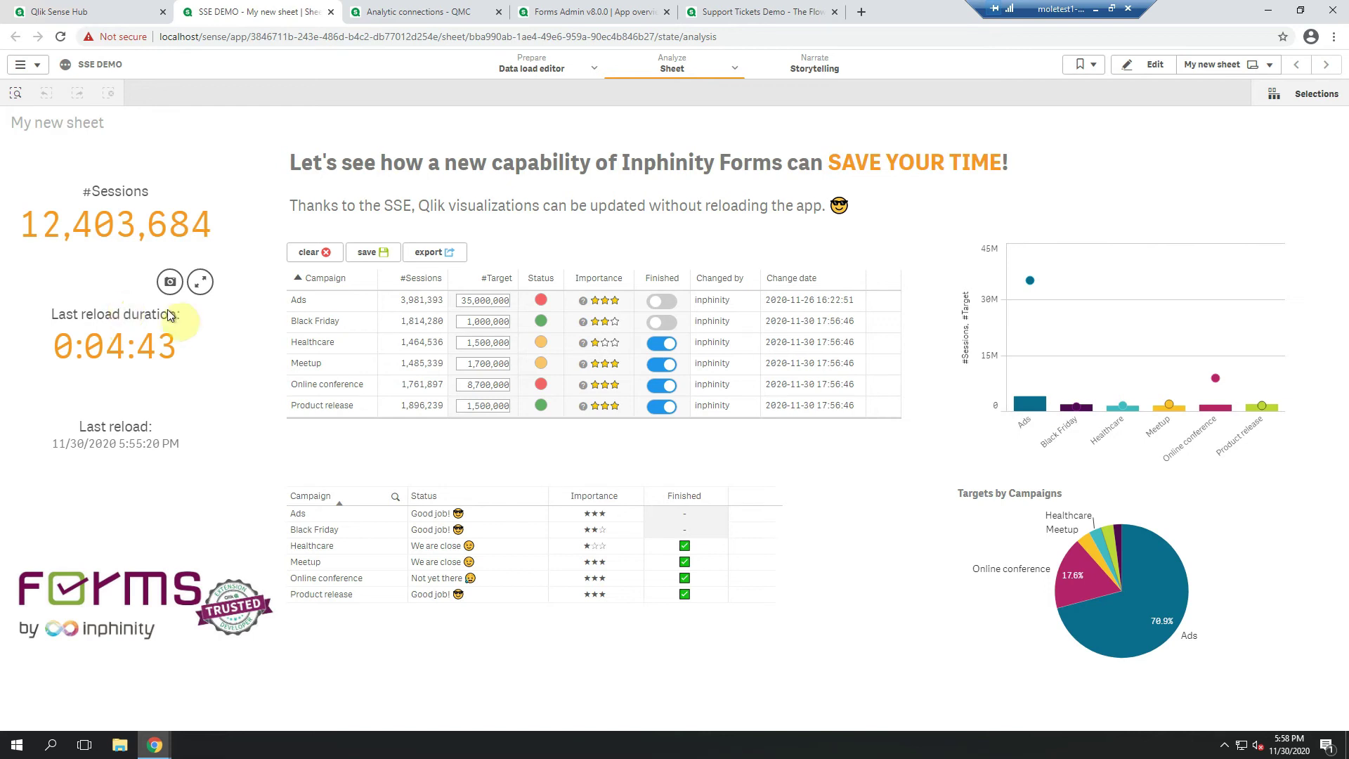
Set the Ads campaign's target to 3000000 in the form and save it.
left_click(473, 300)
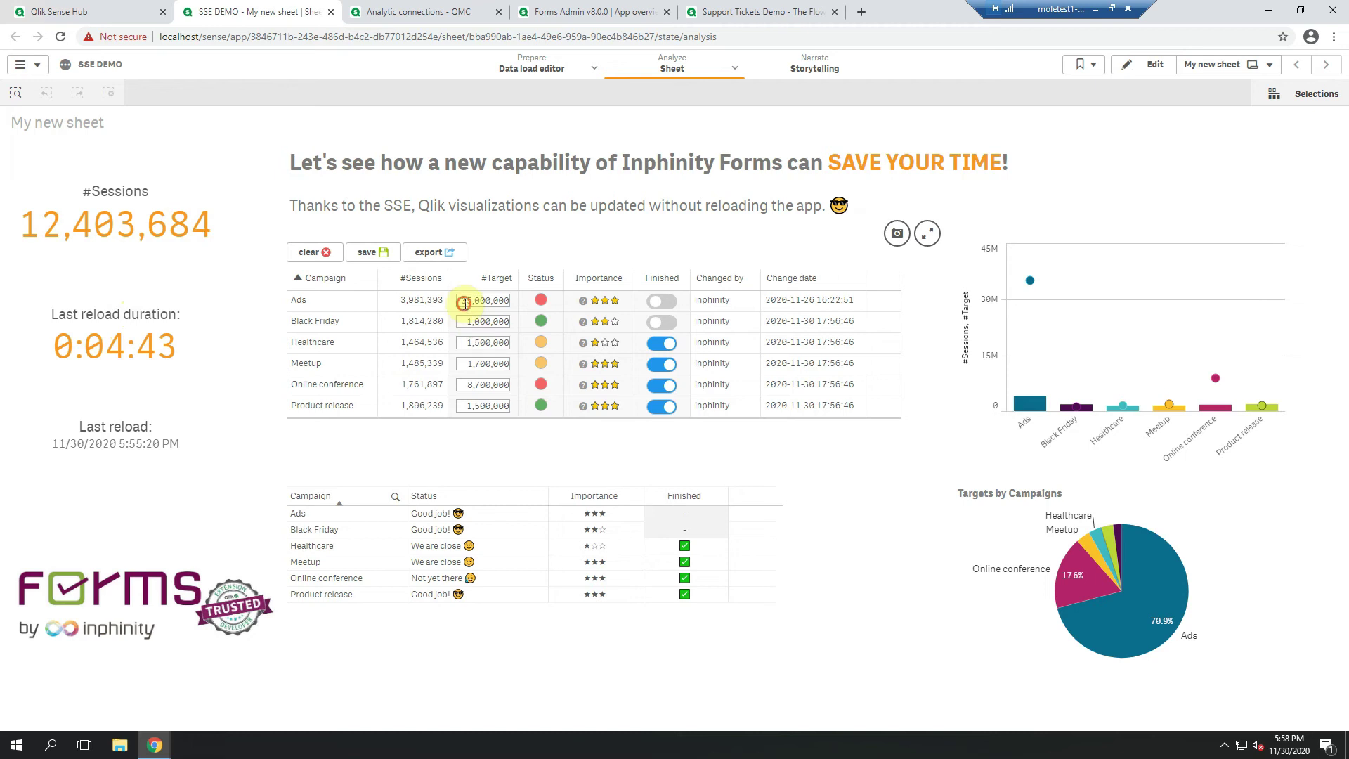
key("BackSpace")
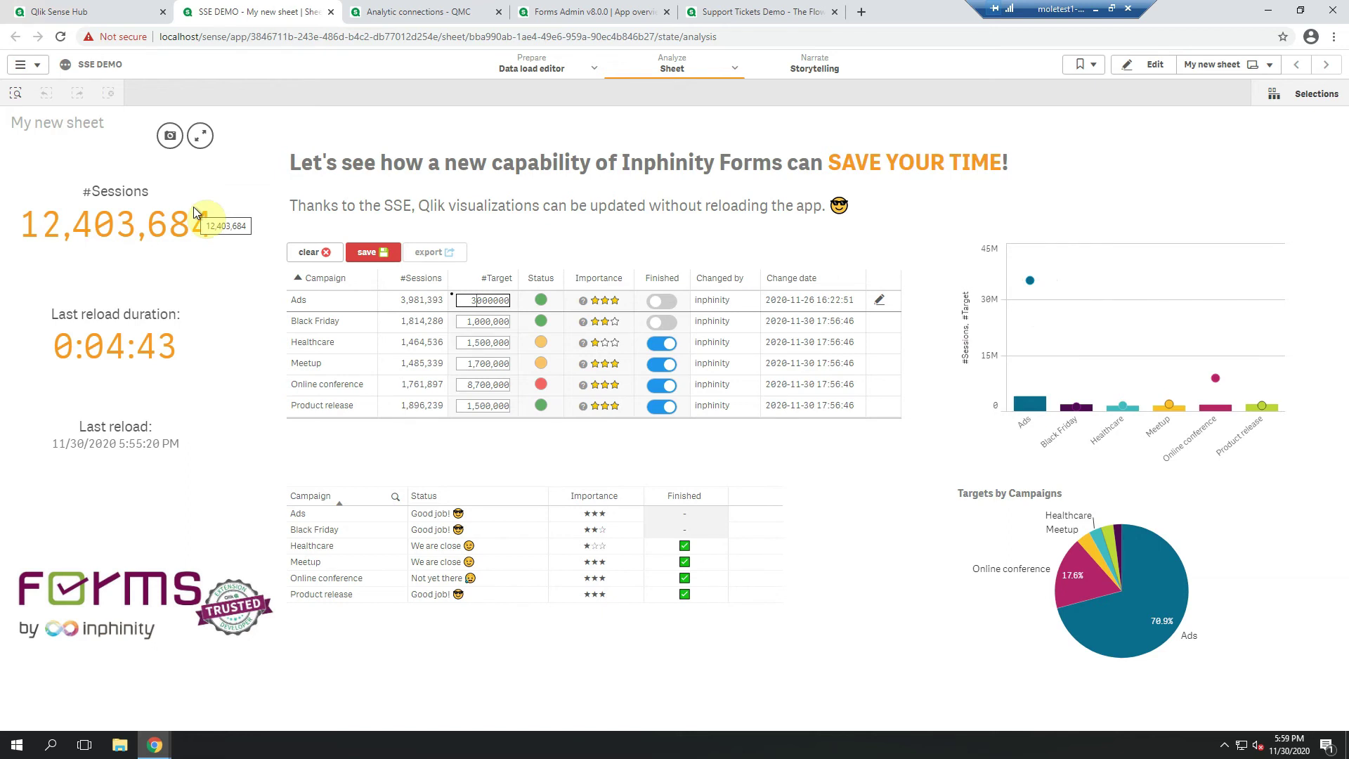
left_click(373, 253)
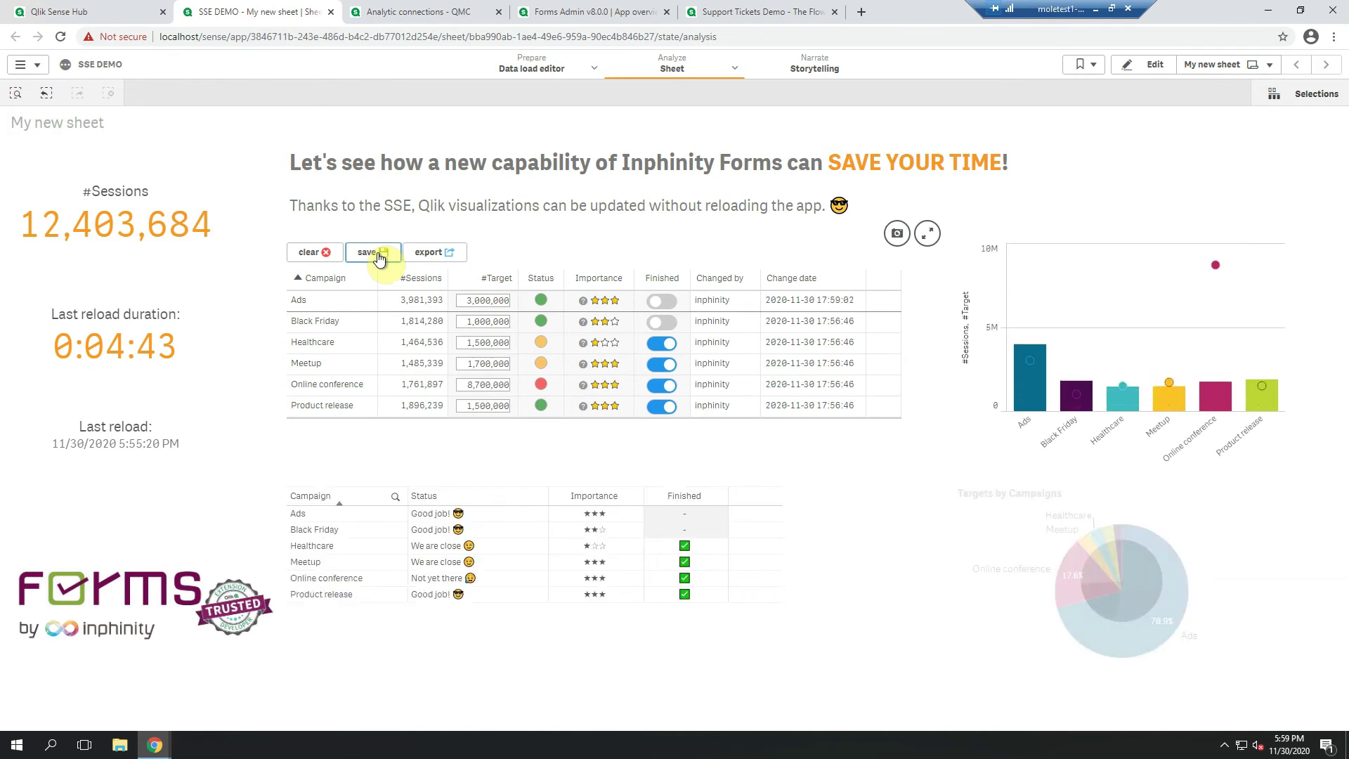
Set the Black Friday campaign's target to 2000000 in the form and save it.
left_click(465, 321)
key("BackSpace")
type("2")
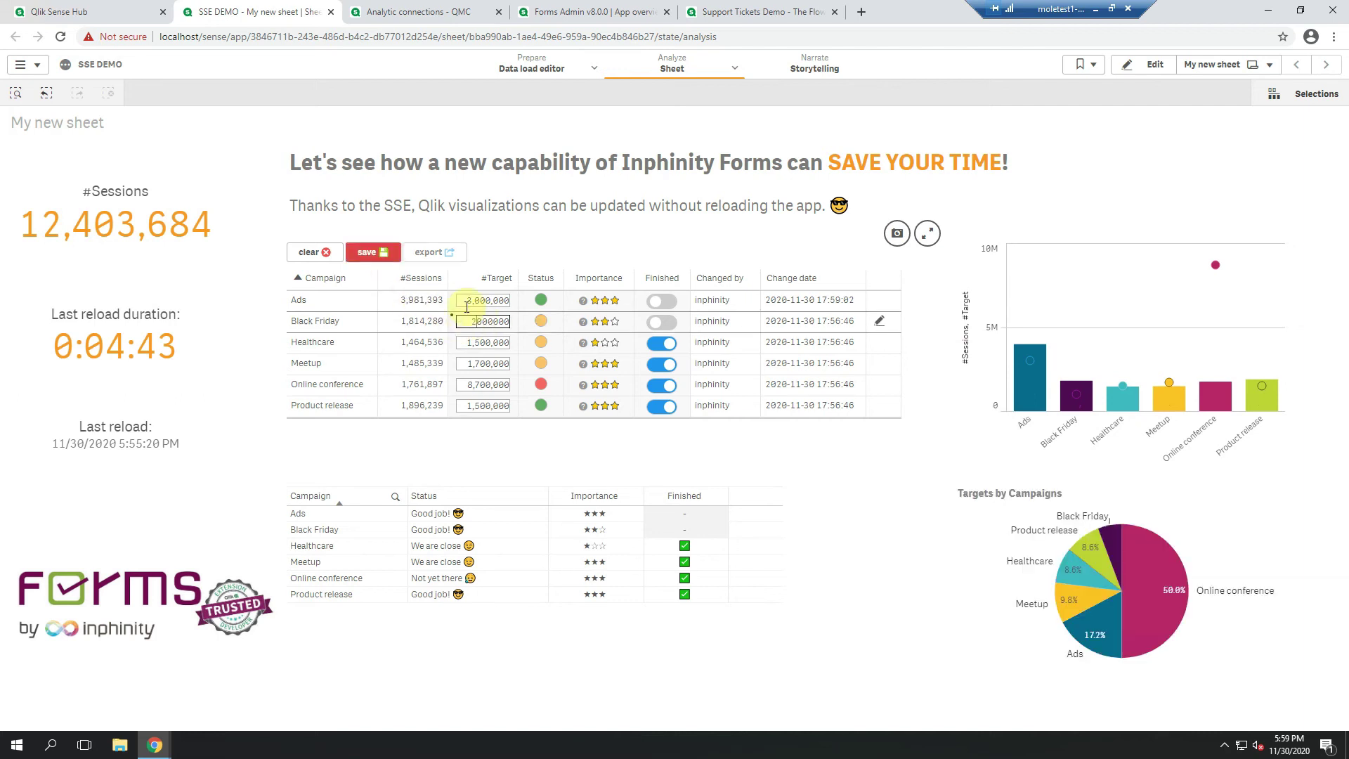
left_click(384, 260)
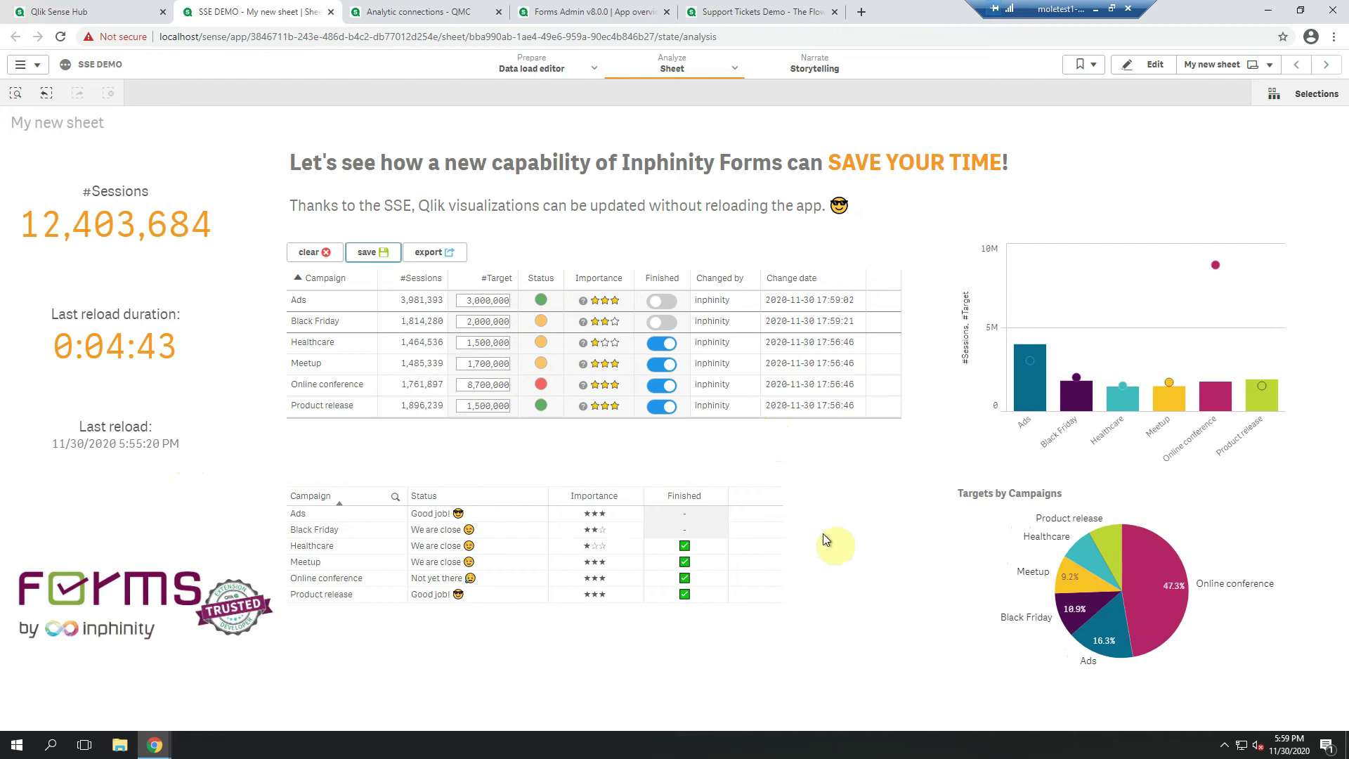
Examine the Forms.read expression behind the combo chart's #Target measure in sheet edit mode, including its form instance and column arguments.
left_click(1149, 64)
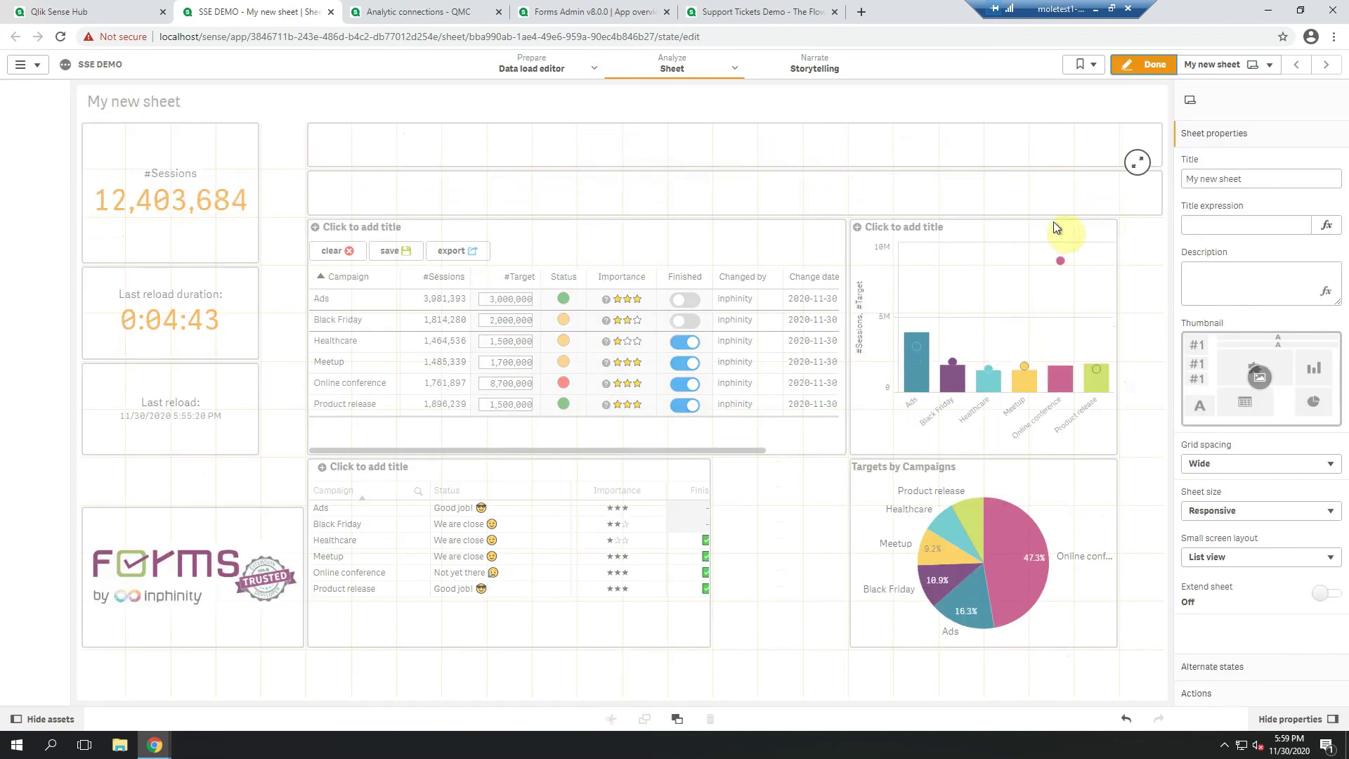
left_click(1010, 236)
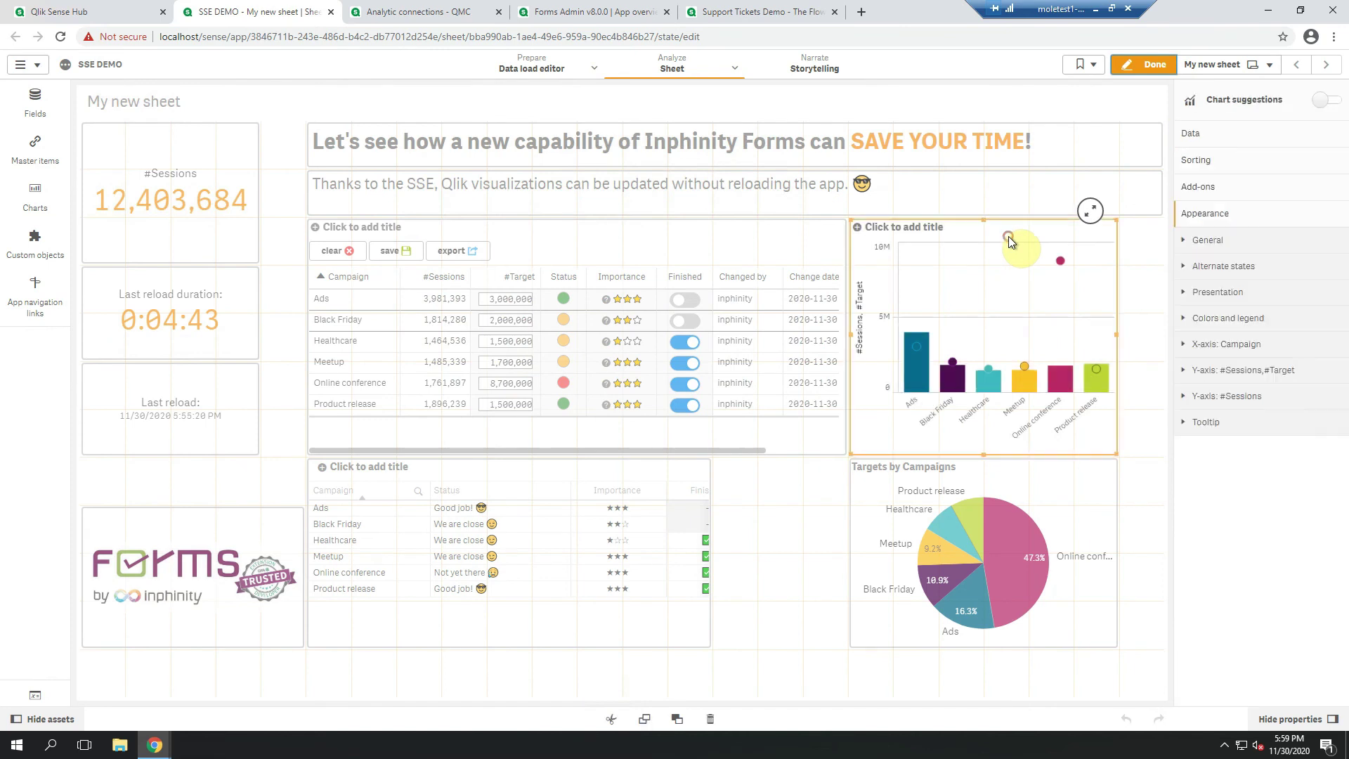
left_click(1238, 137)
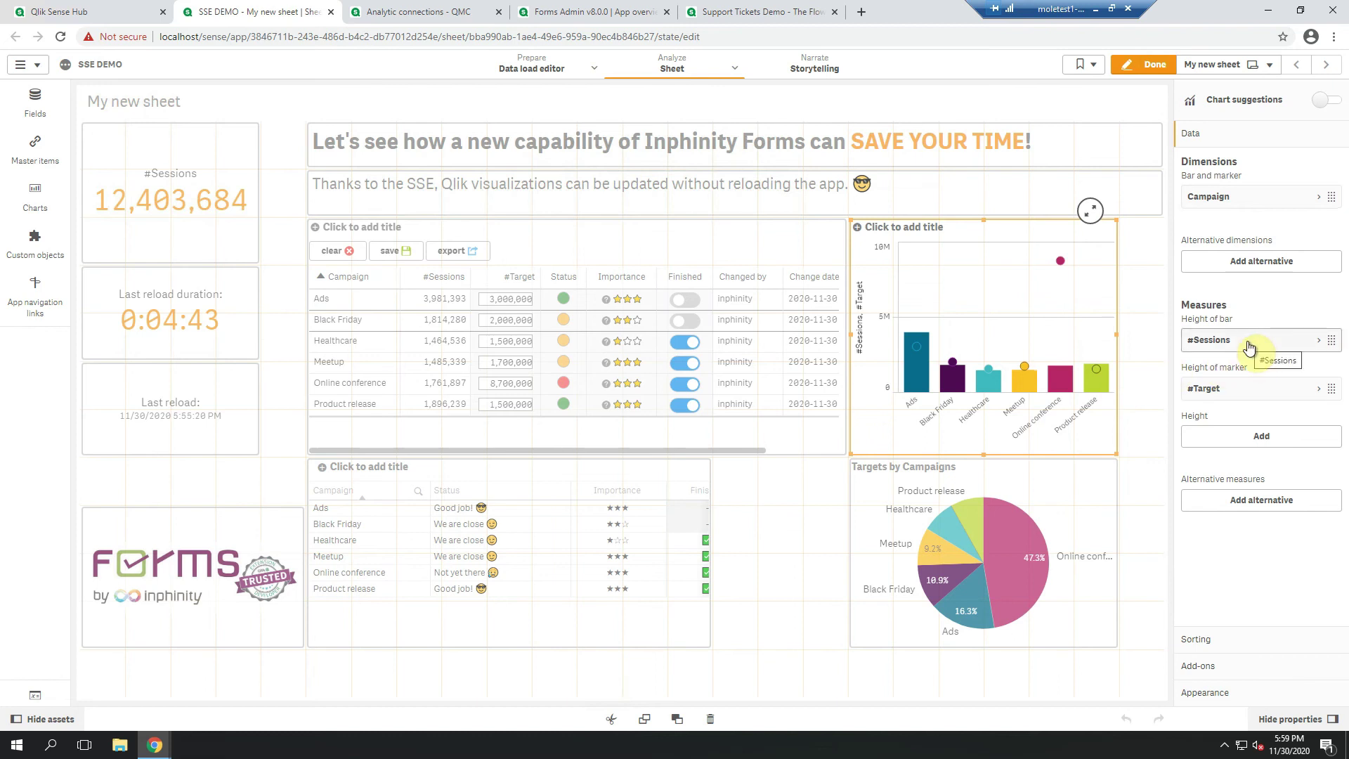
left_click(1245, 391)
left_click(1314, 432)
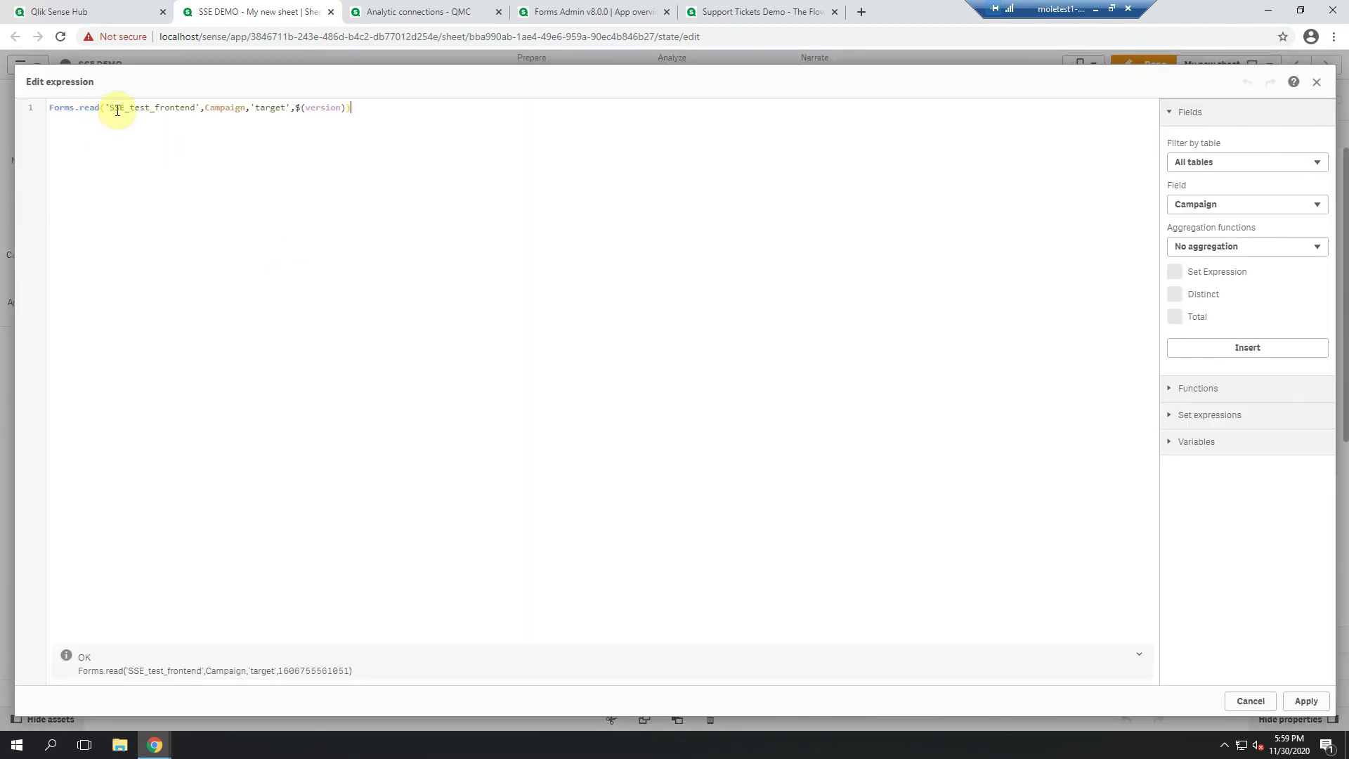
left_click_drag(111, 108, 195, 110)
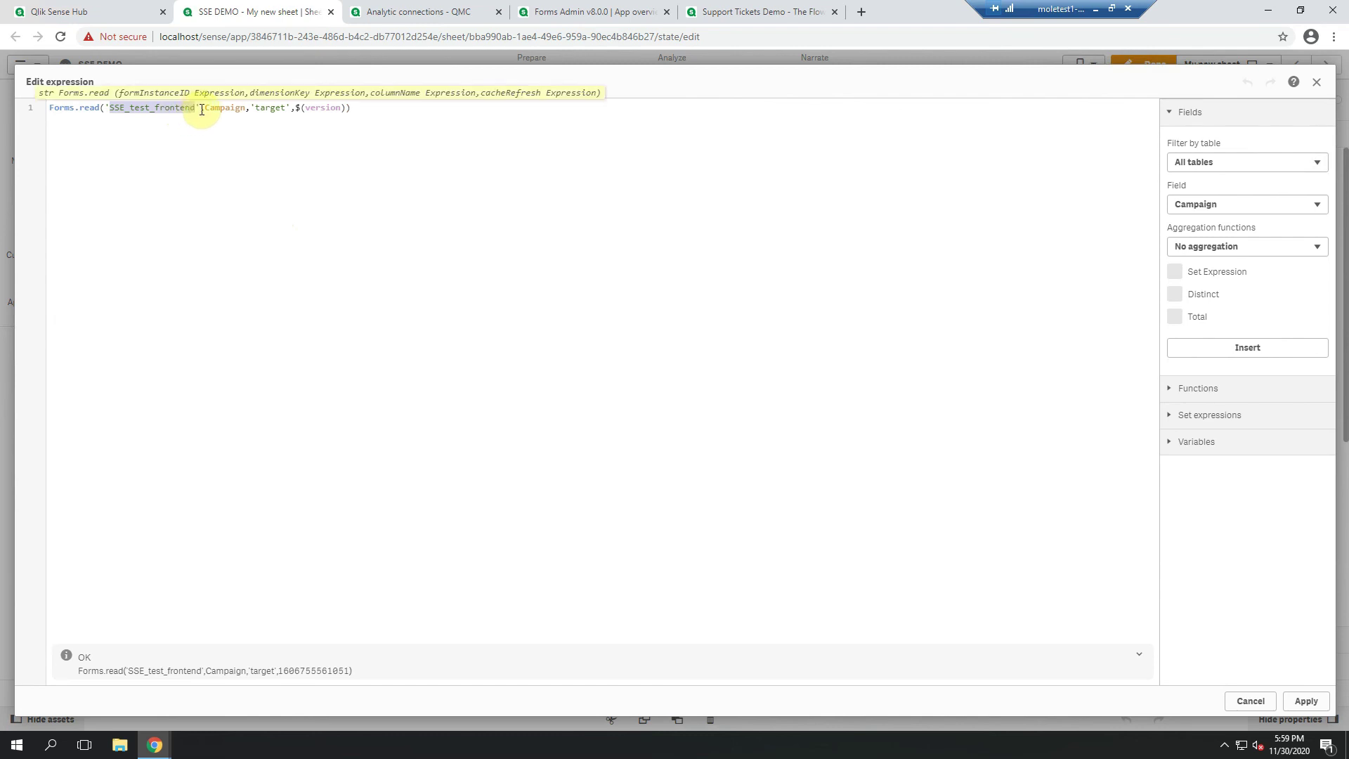
left_click(264, 107)
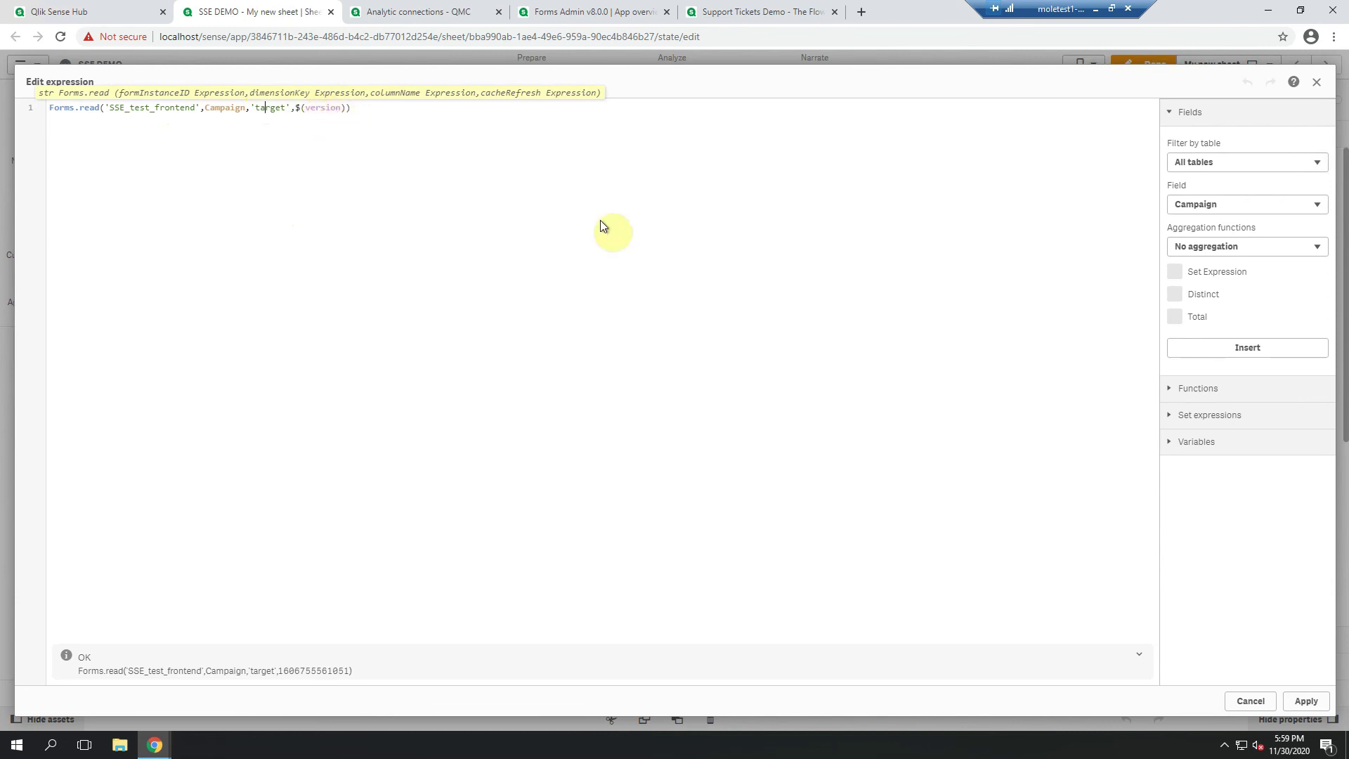
left_click(1307, 701)
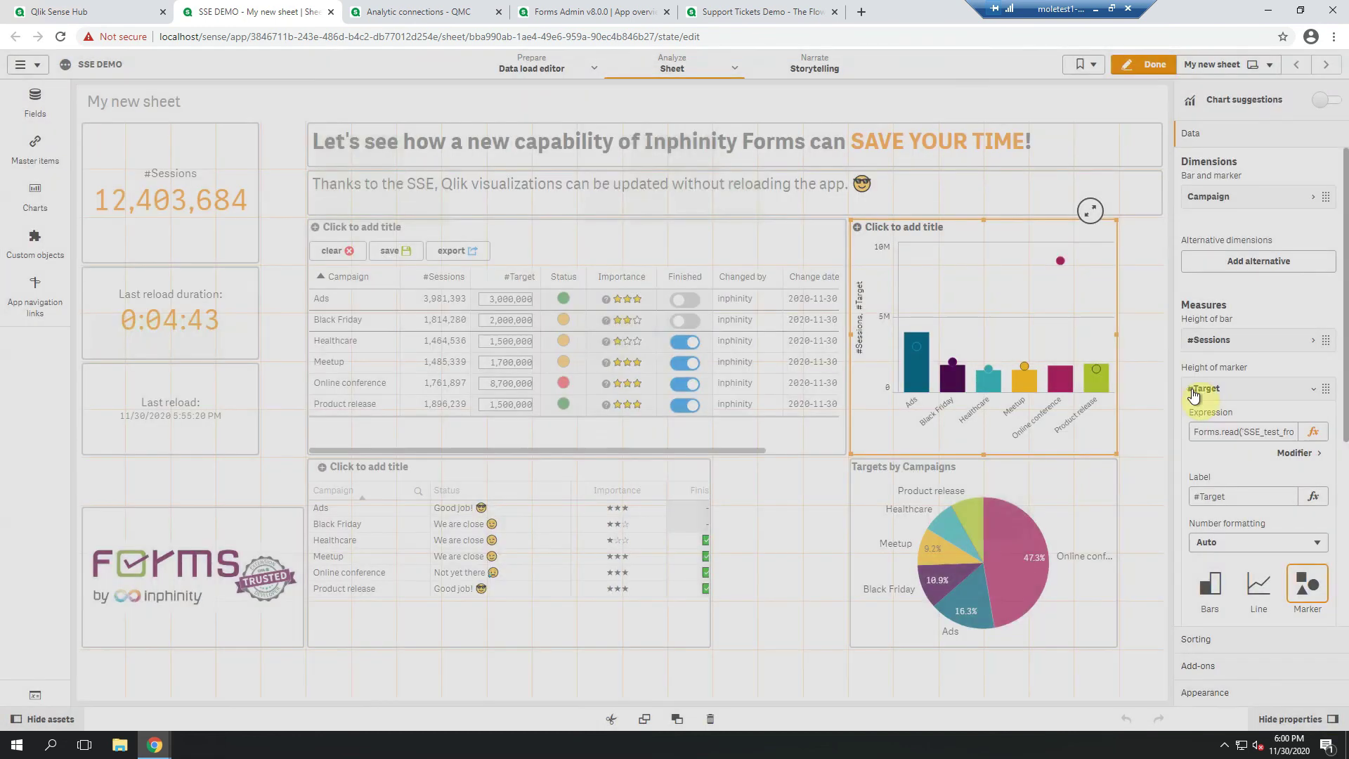
Inspect the Status column's settings in the lower campaign table.
left_click(606, 613)
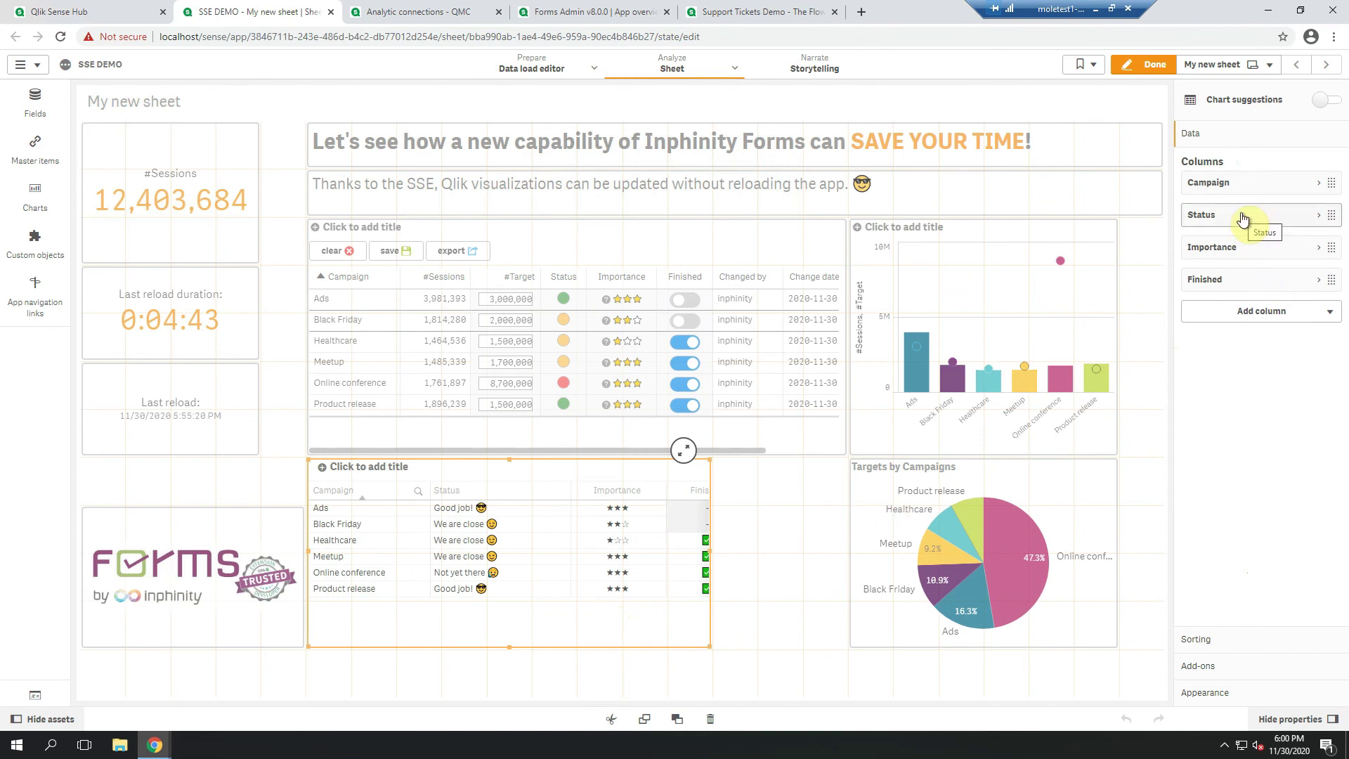
left_click(1242, 218)
left_click(1241, 216)
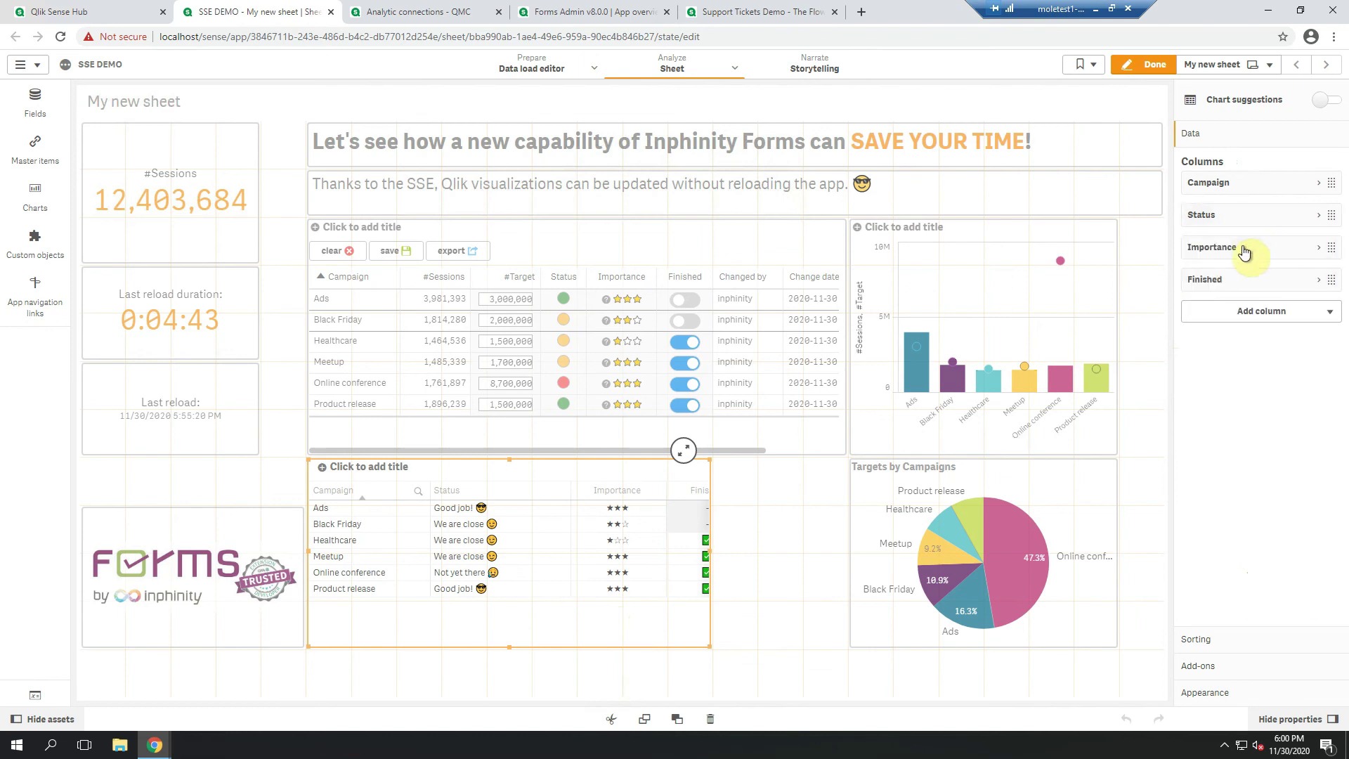
Examine the lower campaign table's Status expression, including how it maps the target_status values from Forms.read to text labels.
left_click(1237, 216)
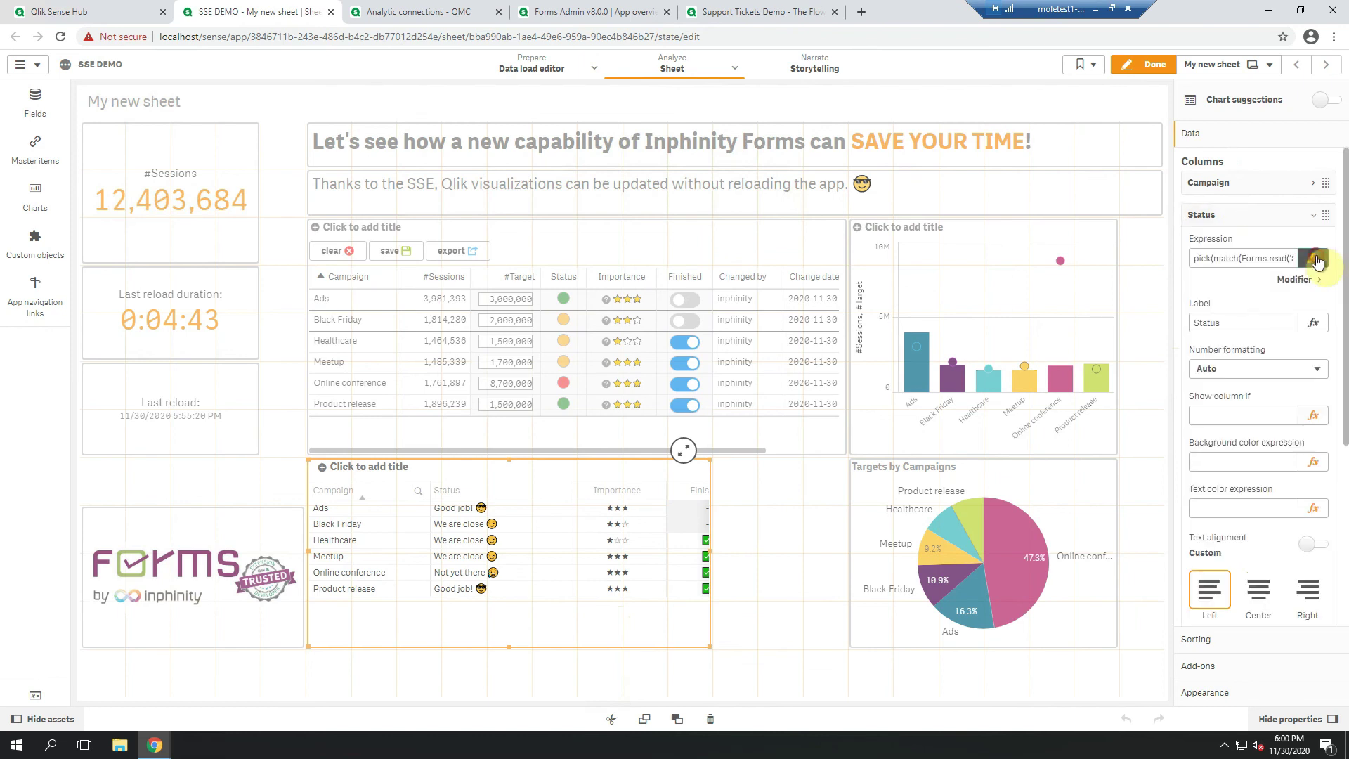
left_click(1312, 259)
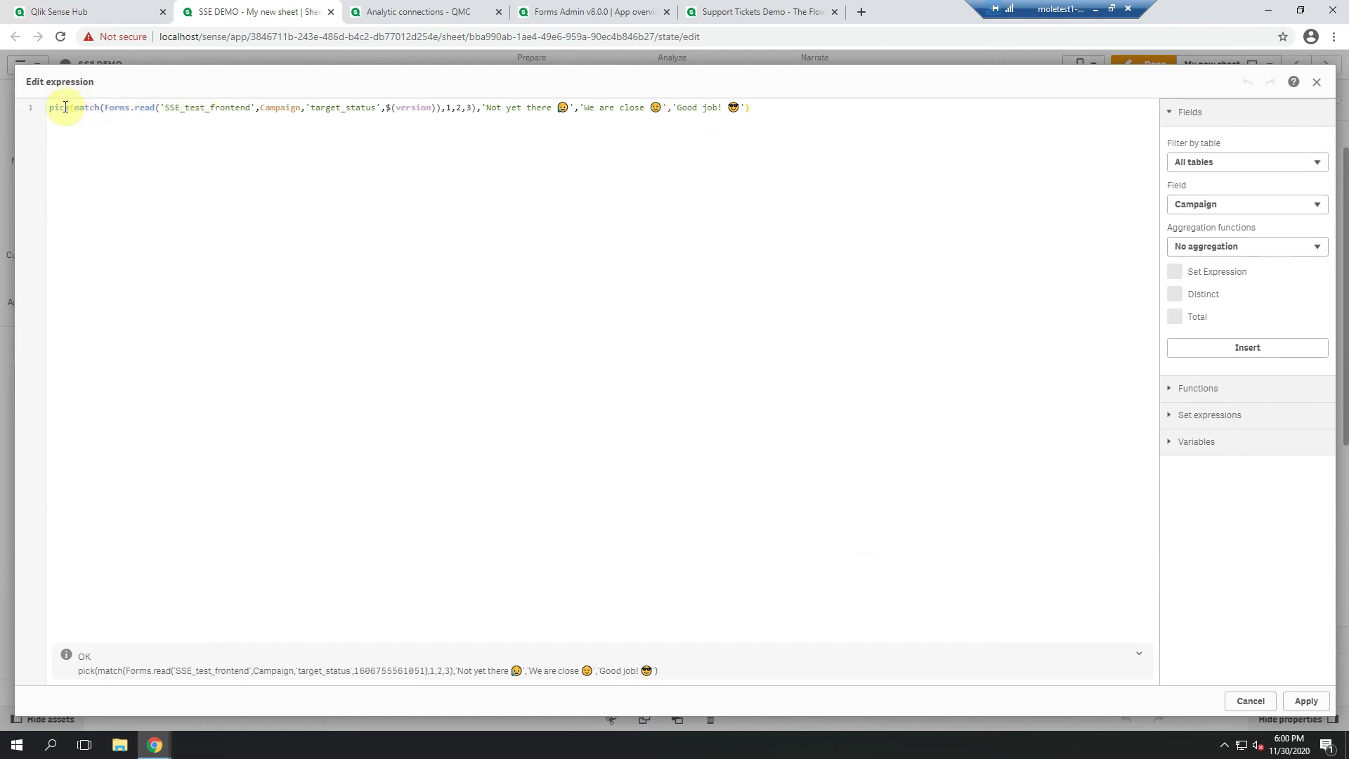
left_click(1306, 701)
left_click(1253, 216)
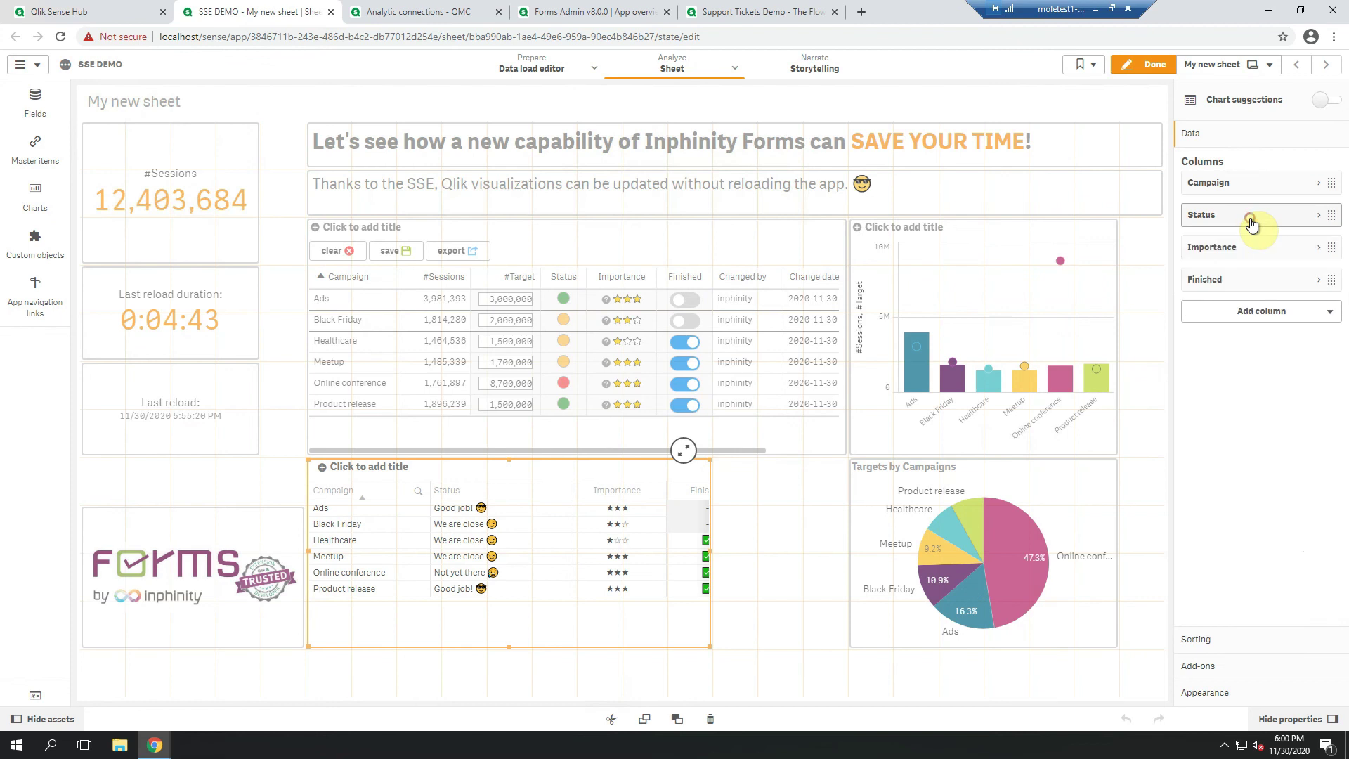
Examine the Importance column's expression in the lower campaign table, including how it repeats star symbols from the Forms.read value.
left_click(1249, 253)
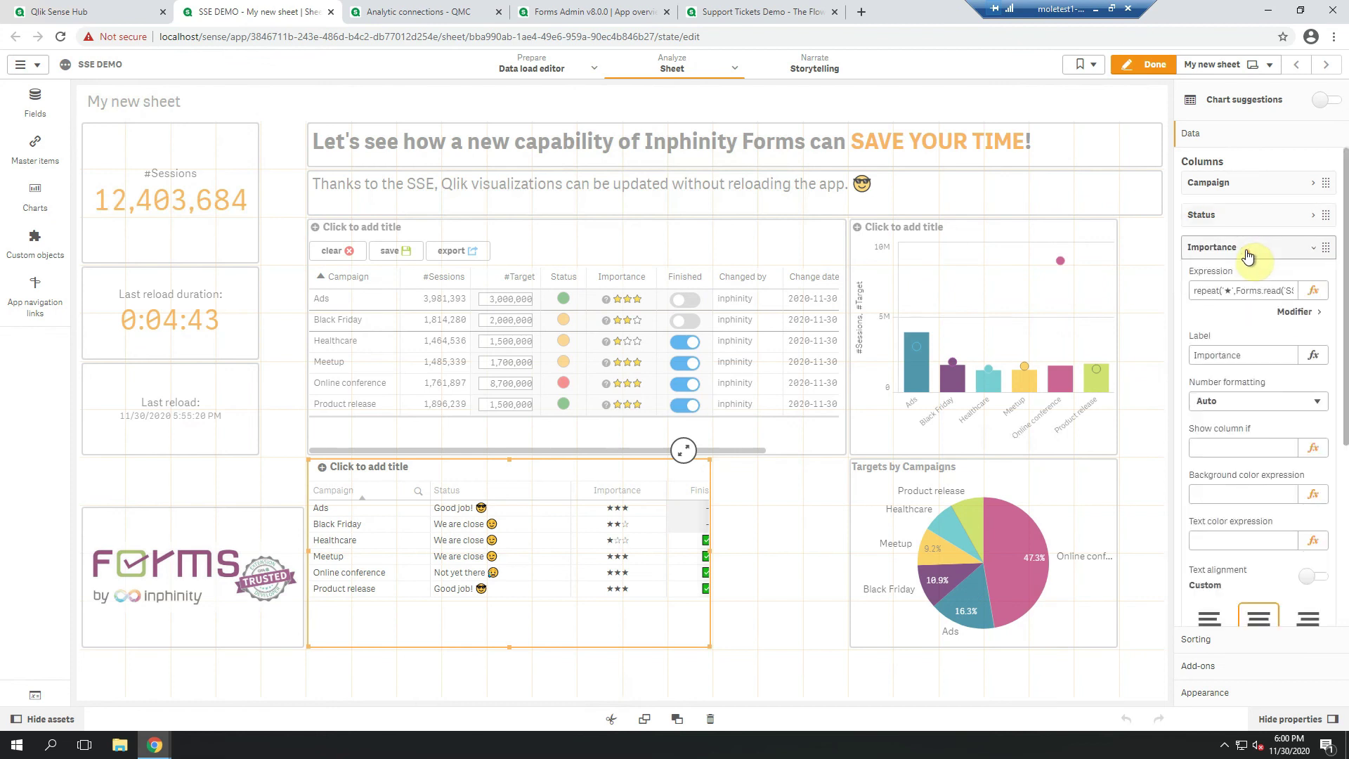
left_click(1313, 290)
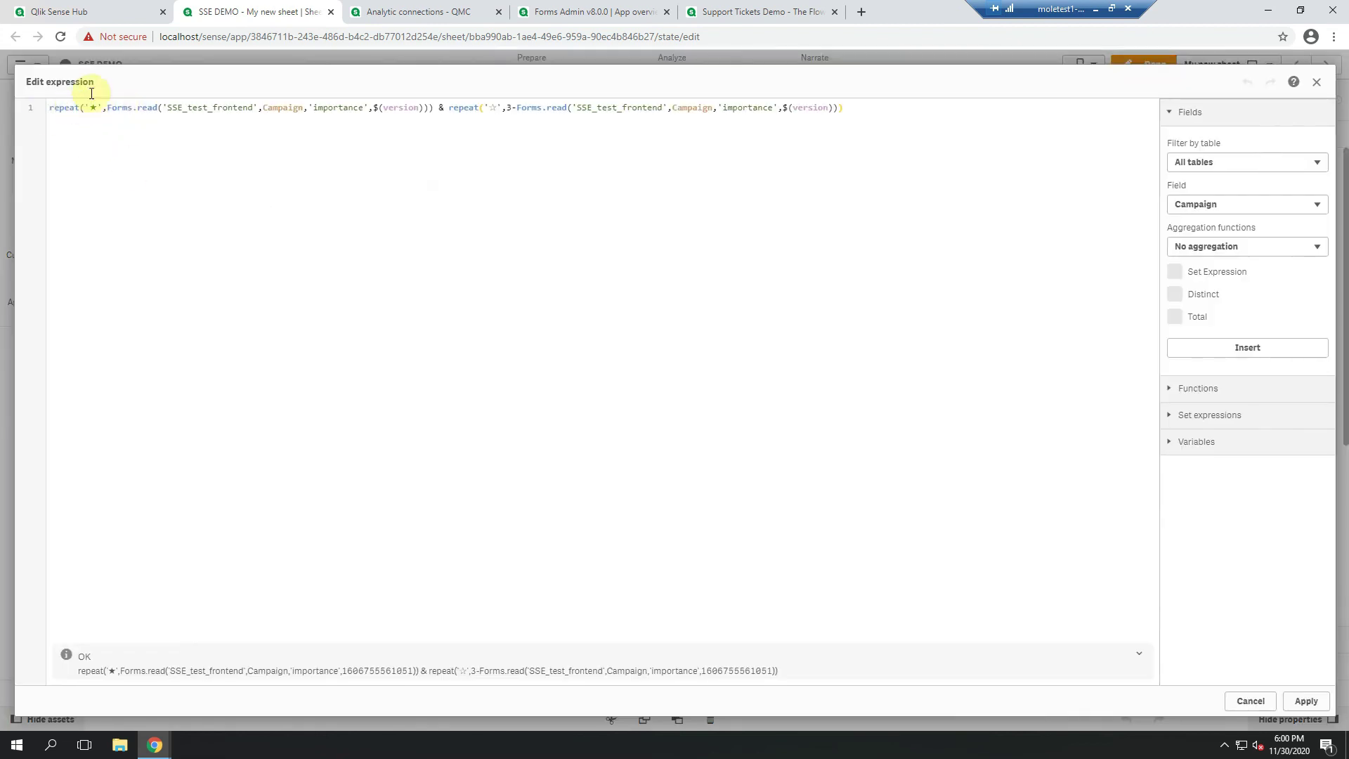
left_click(1308, 701)
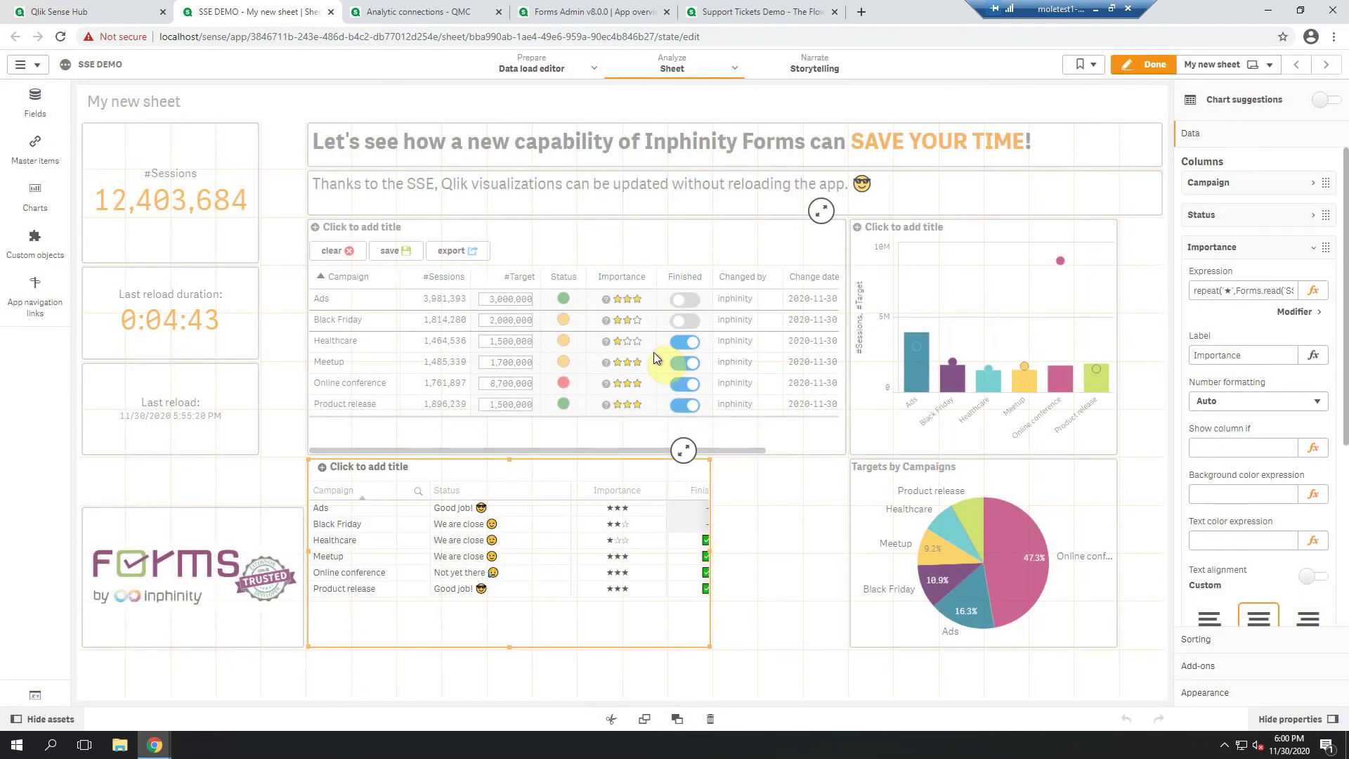
left_click(1272, 248)
Examine the Finished column's expression in the lower campaign table, including its Forms.read condition for the check mark.
left_click(1240, 278)
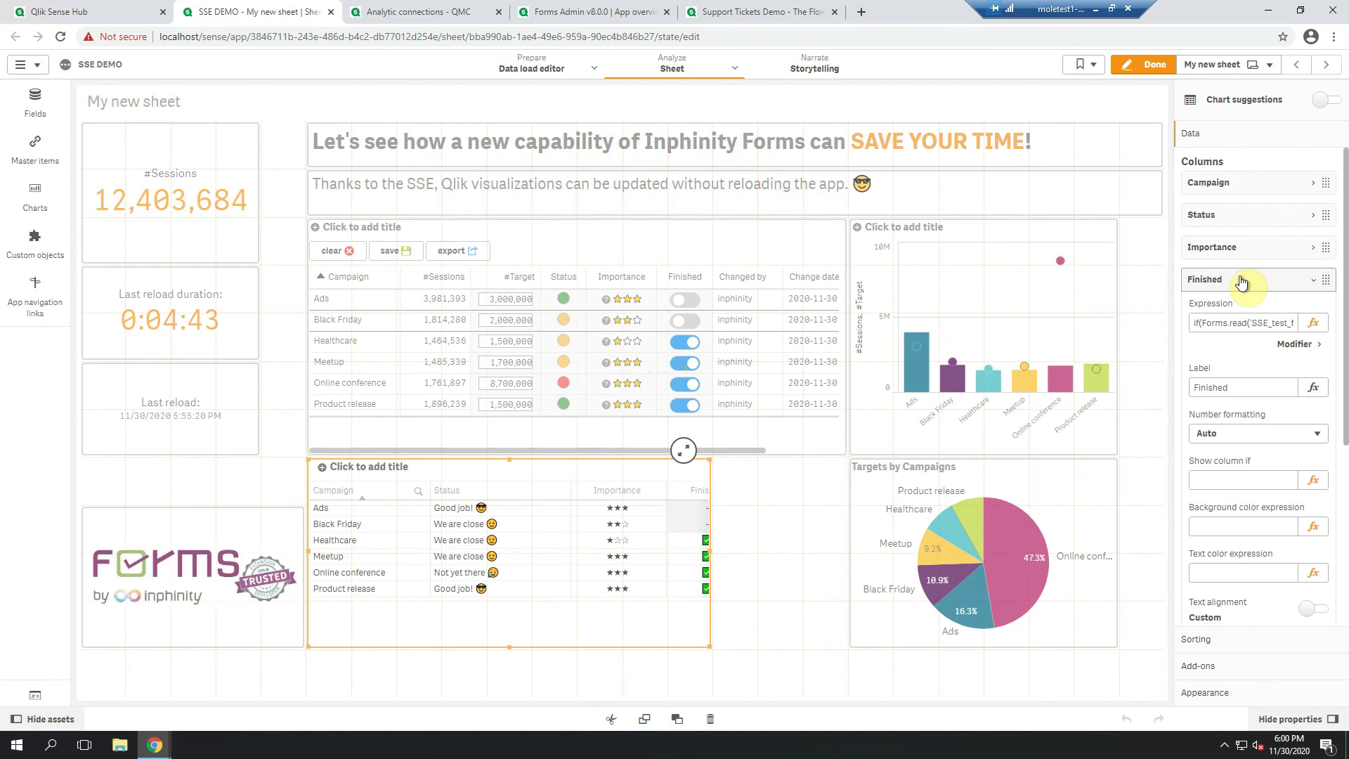
left_click(1315, 323)
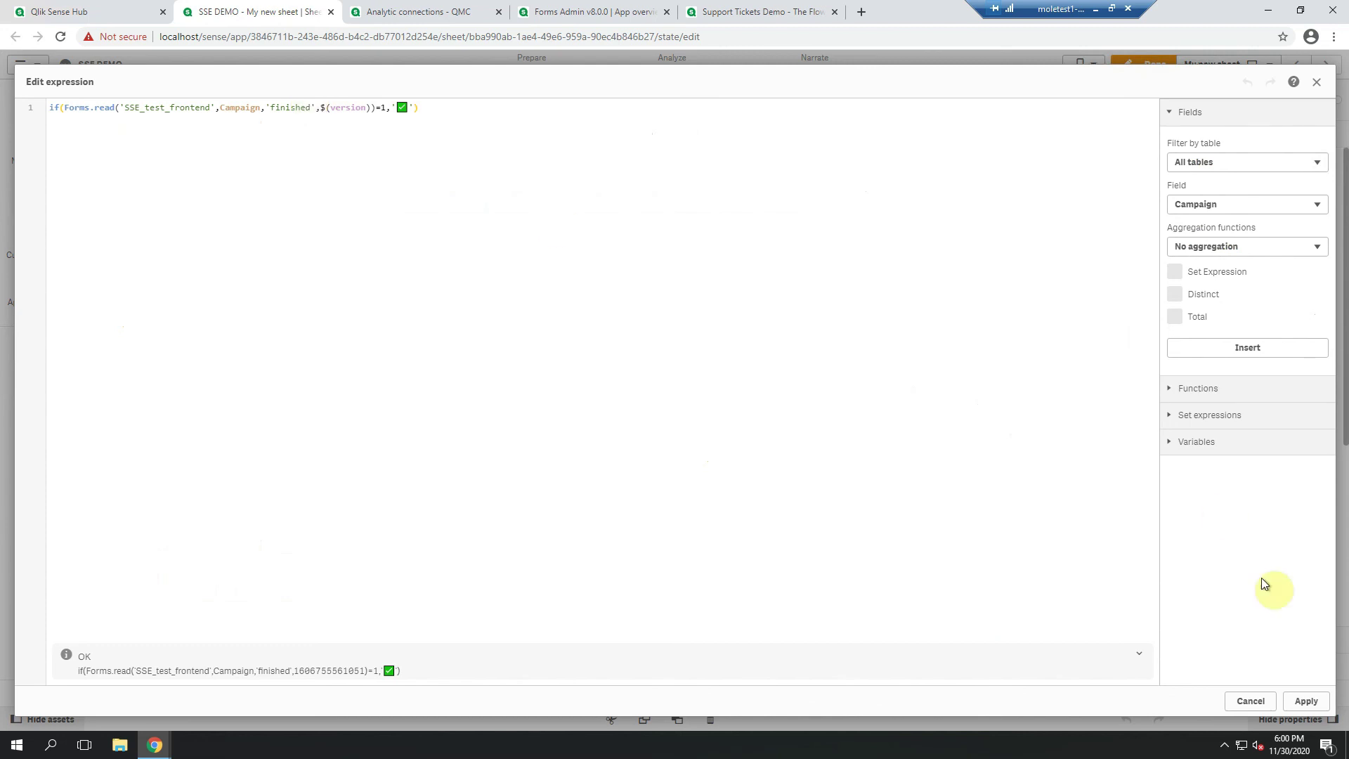
left_click(1305, 700)
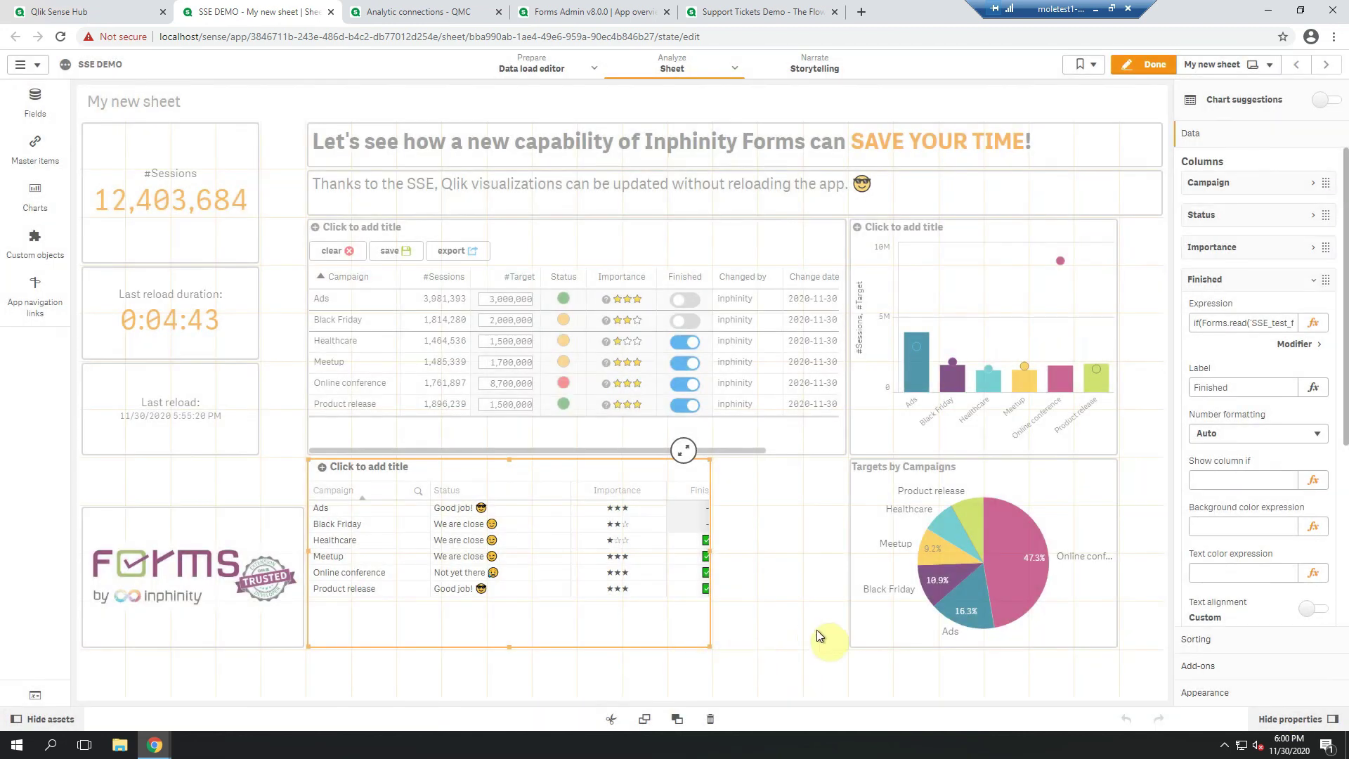
Inspect the Targets by Campaigns pie chart's dimension and measure, and finish editing the sheet.
left_click(897, 622)
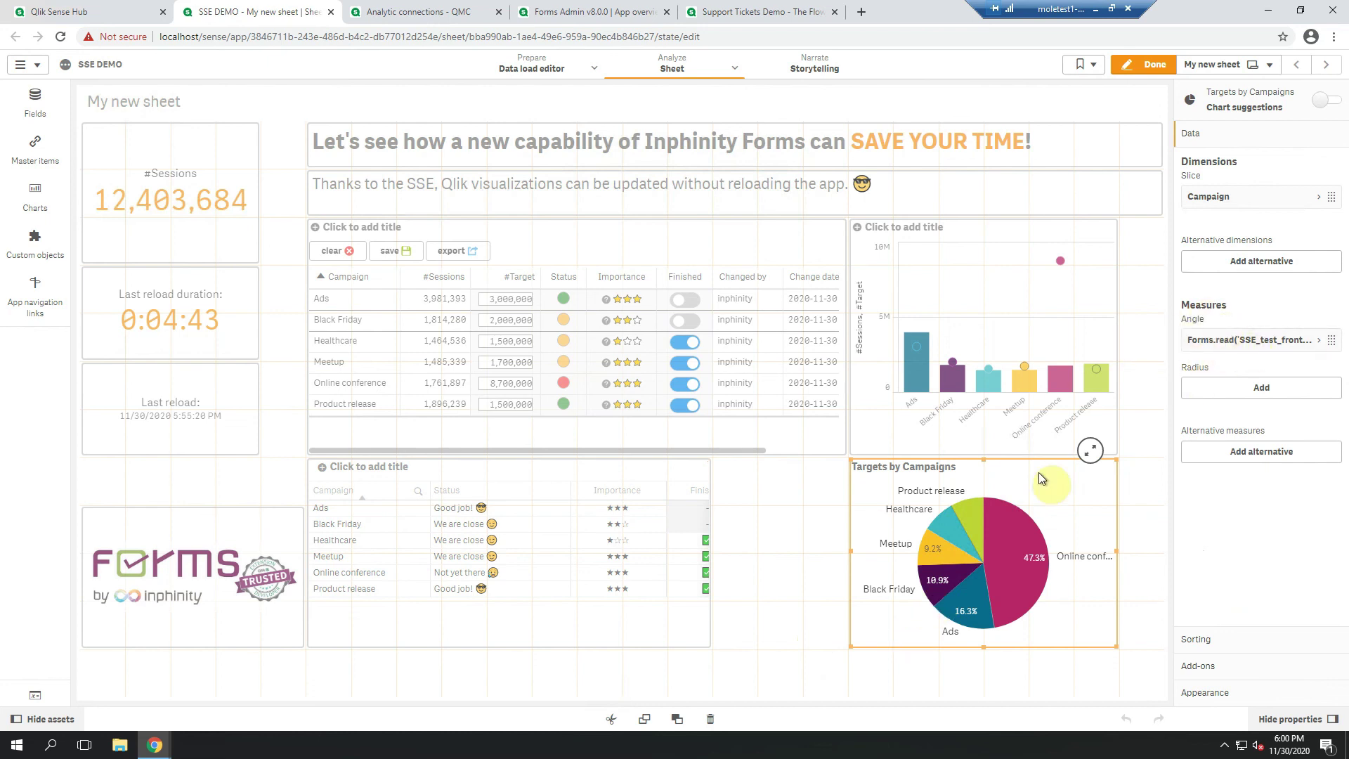
left_click(1150, 69)
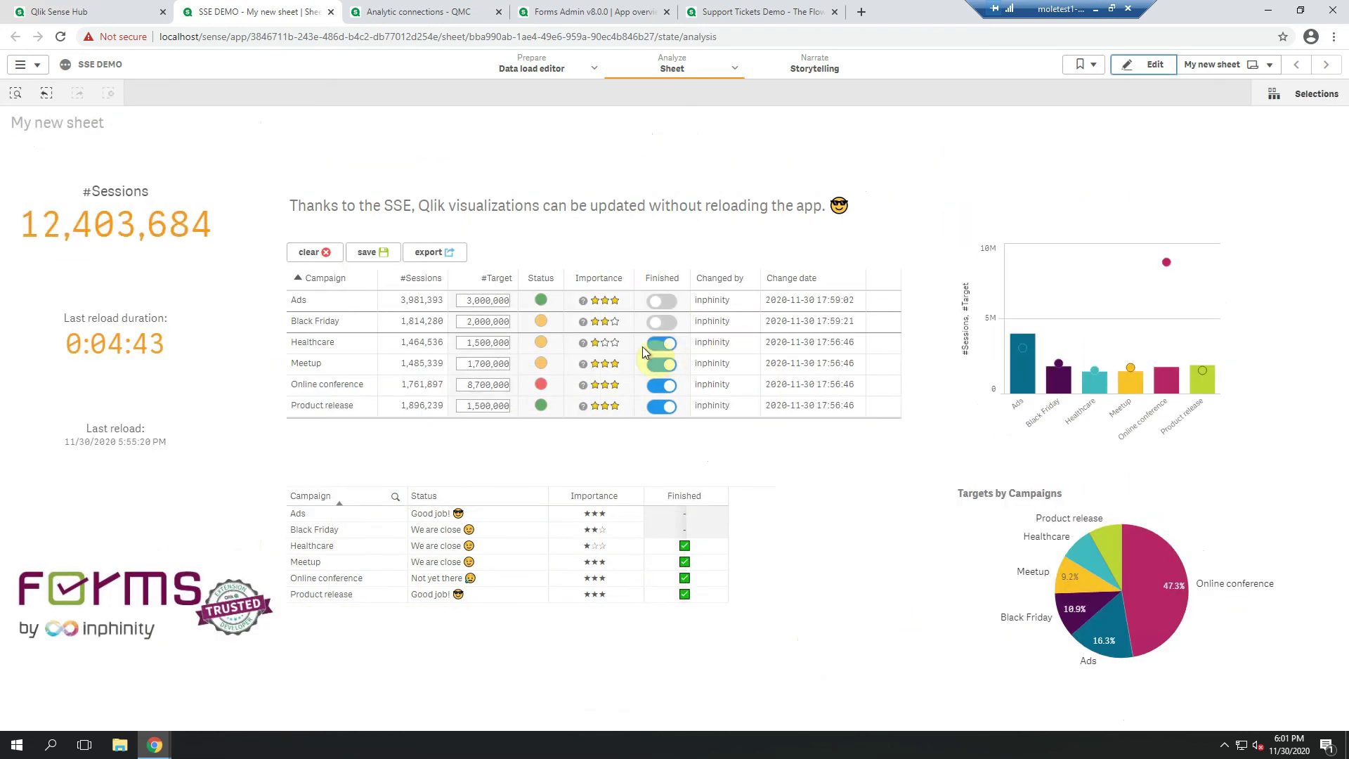
Set Healthcare to three stars and unfinished, Meetup and Product release to one star, and Product release's target to 21500000, and save the form.
left_click(615, 342)
left_click(594, 364)
left_click(593, 407)
left_click(477, 404)
type("2")
left_click(368, 251)
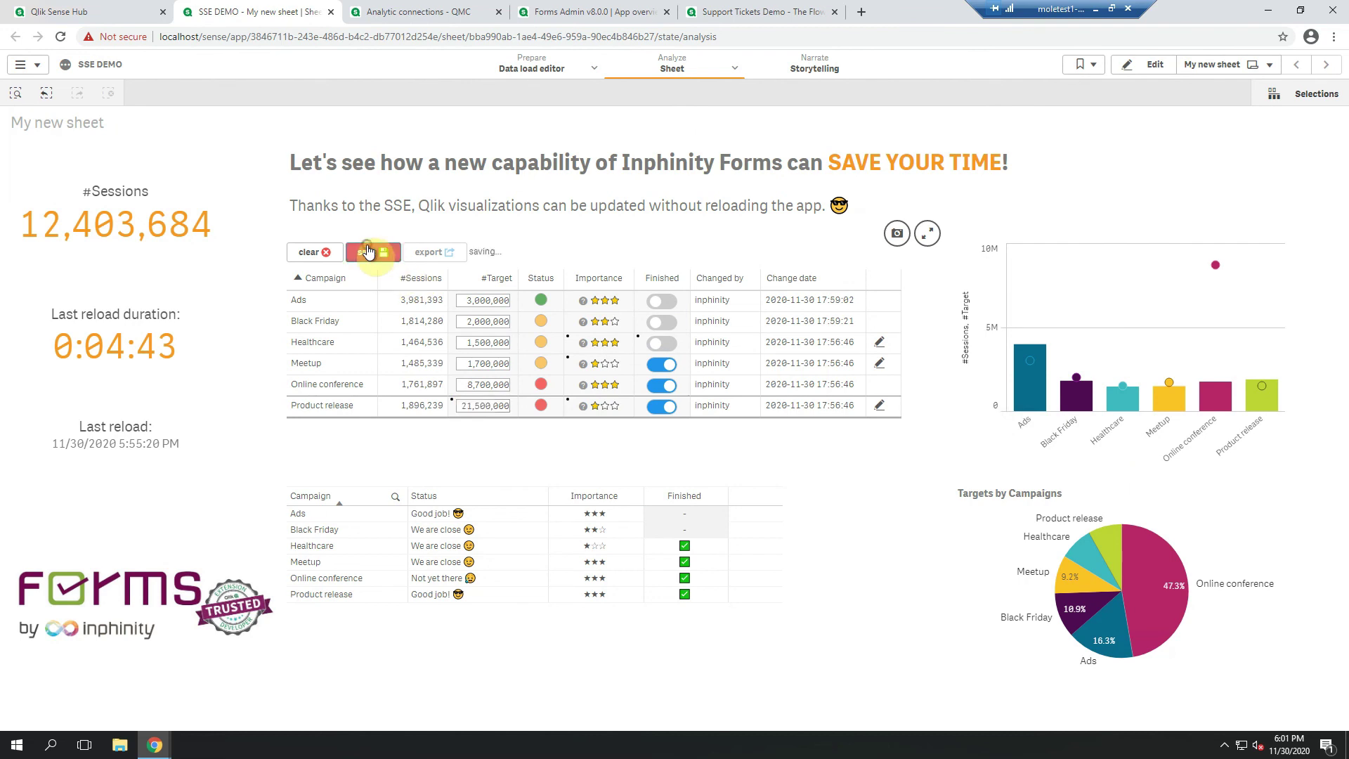